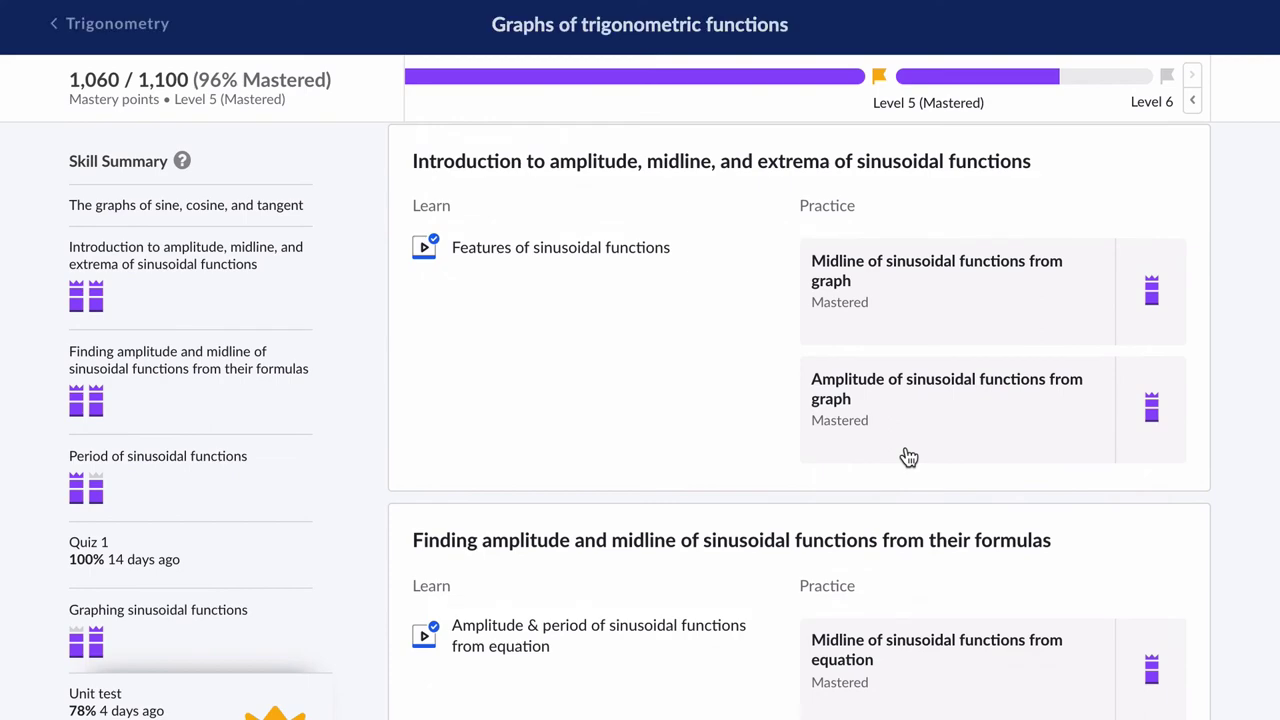
Open the "Graph sinusoidal functions: phase shift" practice from the Graphing sinusoidal functions lesson and start the questions
{"action": "scroll", "coordinate": [908, 457], "scroll_direction": "down", "scroll_amount": 7}
{"action": "scroll", "coordinate": [908, 457], "scroll_direction": "down", "scroll_amount": 7}
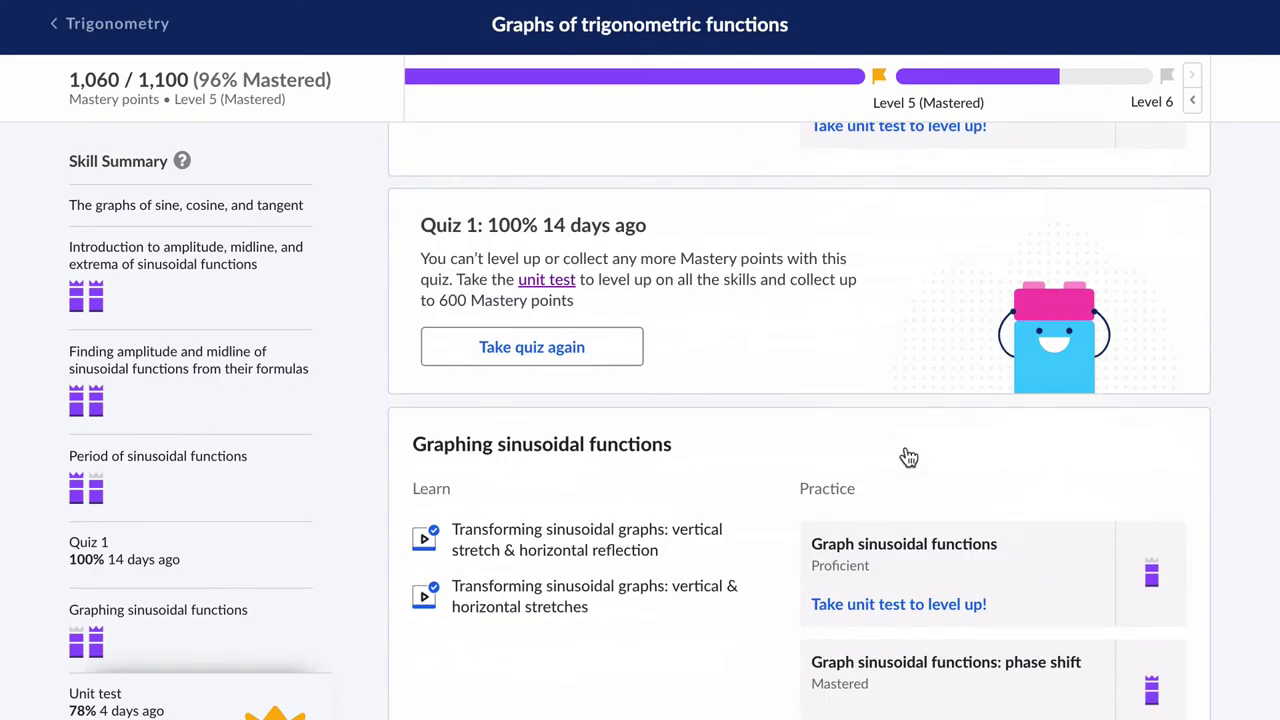
{"action": "scroll", "coordinate": [908, 457], "scroll_direction": "down", "scroll_amount": 3}
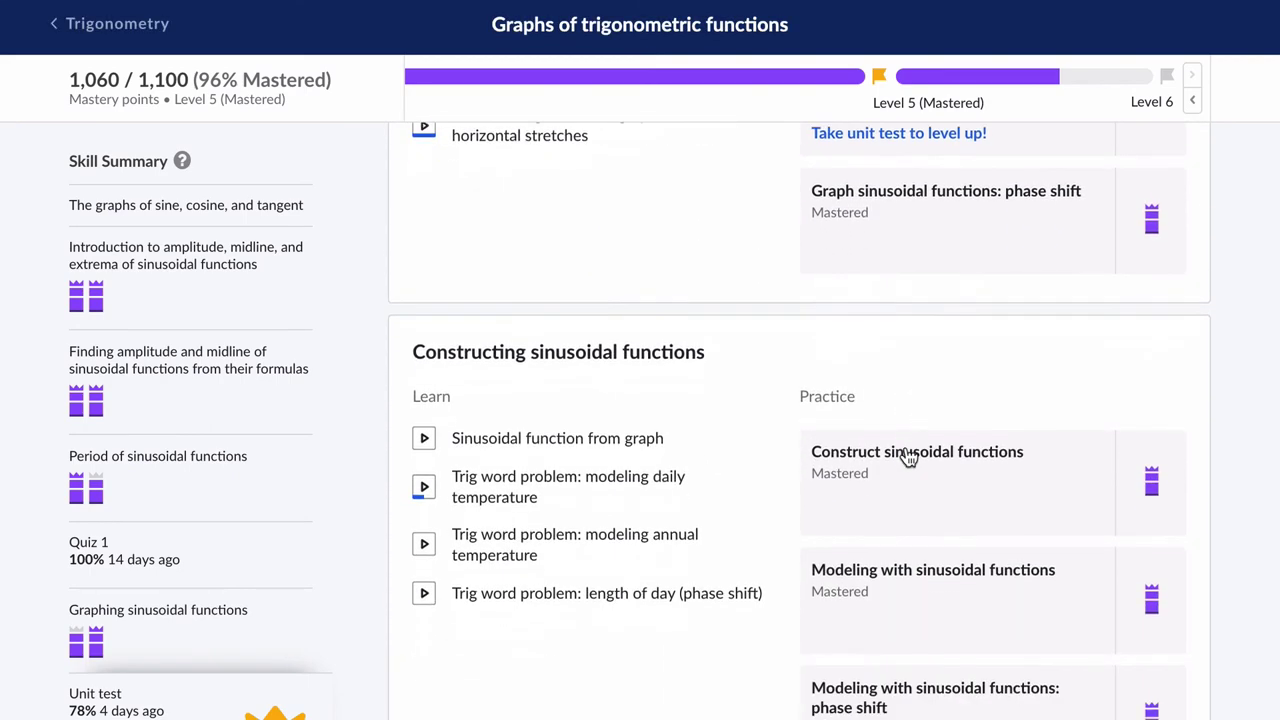
{"action": "scroll", "coordinate": [908, 457], "scroll_direction": "up", "scroll_amount": 1}
{"action": "scroll", "coordinate": [908, 457], "scroll_direction": "up", "scroll_amount": 2}
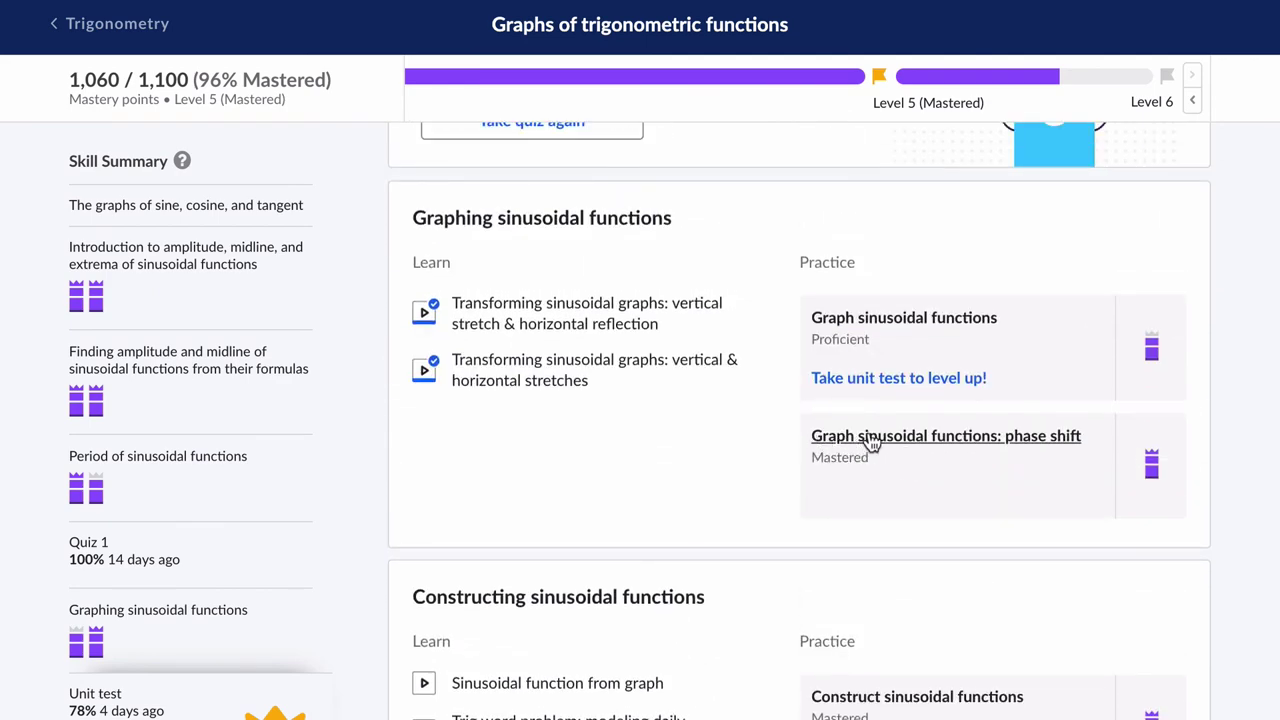
{"action": "left_click", "coordinate": [1024, 444]}
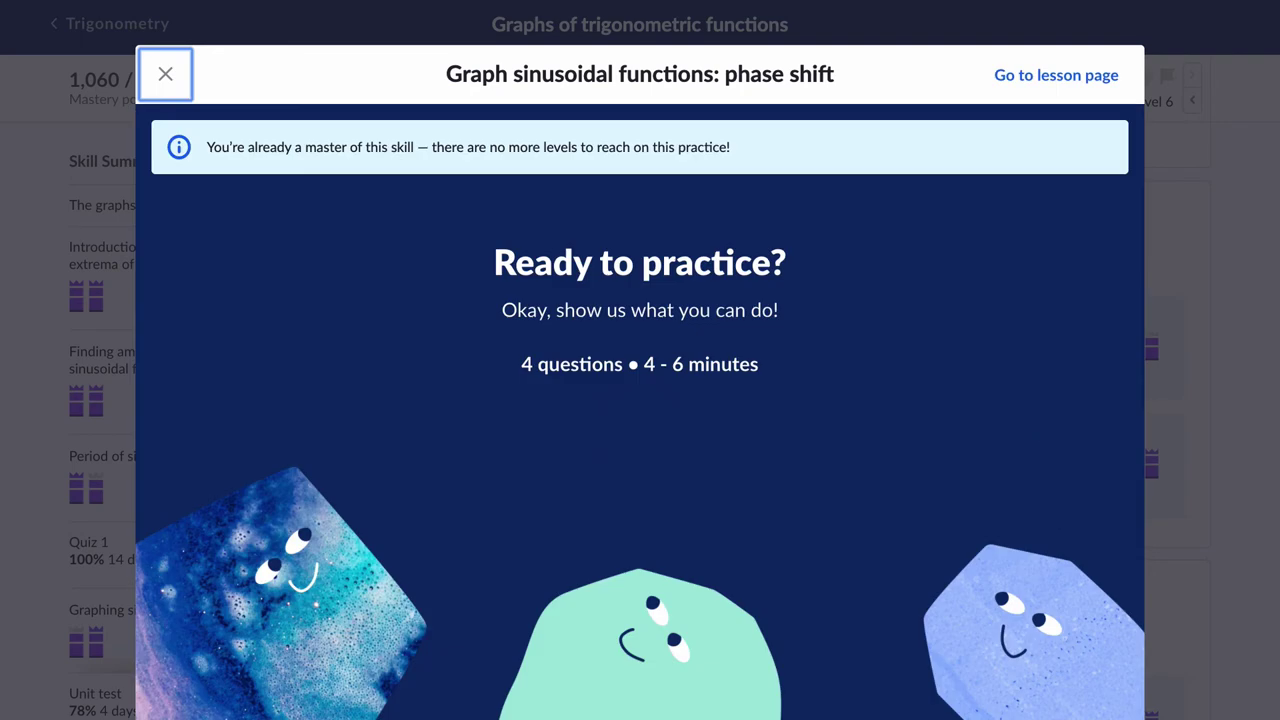
{"action": "left_click", "coordinate": [1060, 715]}
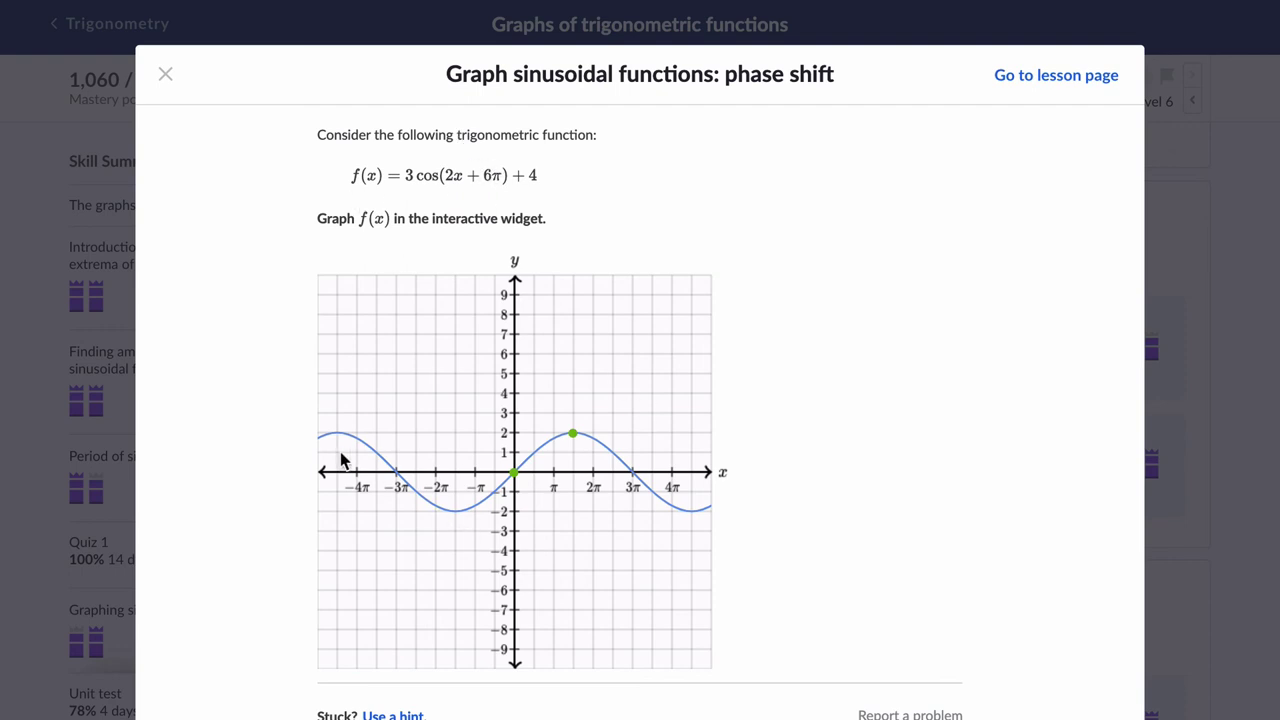
Raise the graph's midline point to (0, 1) and handwrite the general form f(x) = a cos(b(x+c)) + d in black
{"action": "mouse_move", "coordinate": [514, 472]}
{"action": "left_mouse_down"}
{"action": "mouse_move", "coordinate": [511, 492]}
{"action": "mouse_move", "coordinate": [511, 450]}
{"action": "left_mouse_up"}
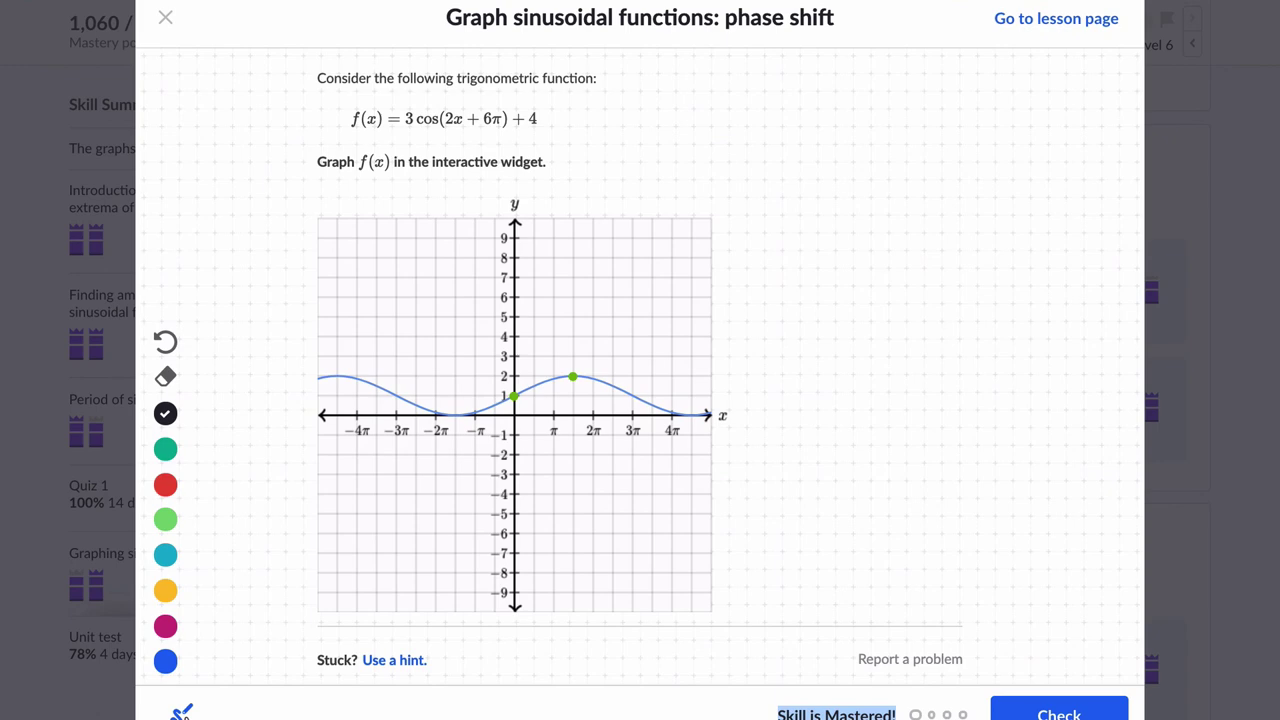
{"action": "left_click", "coordinate": [165, 416]}
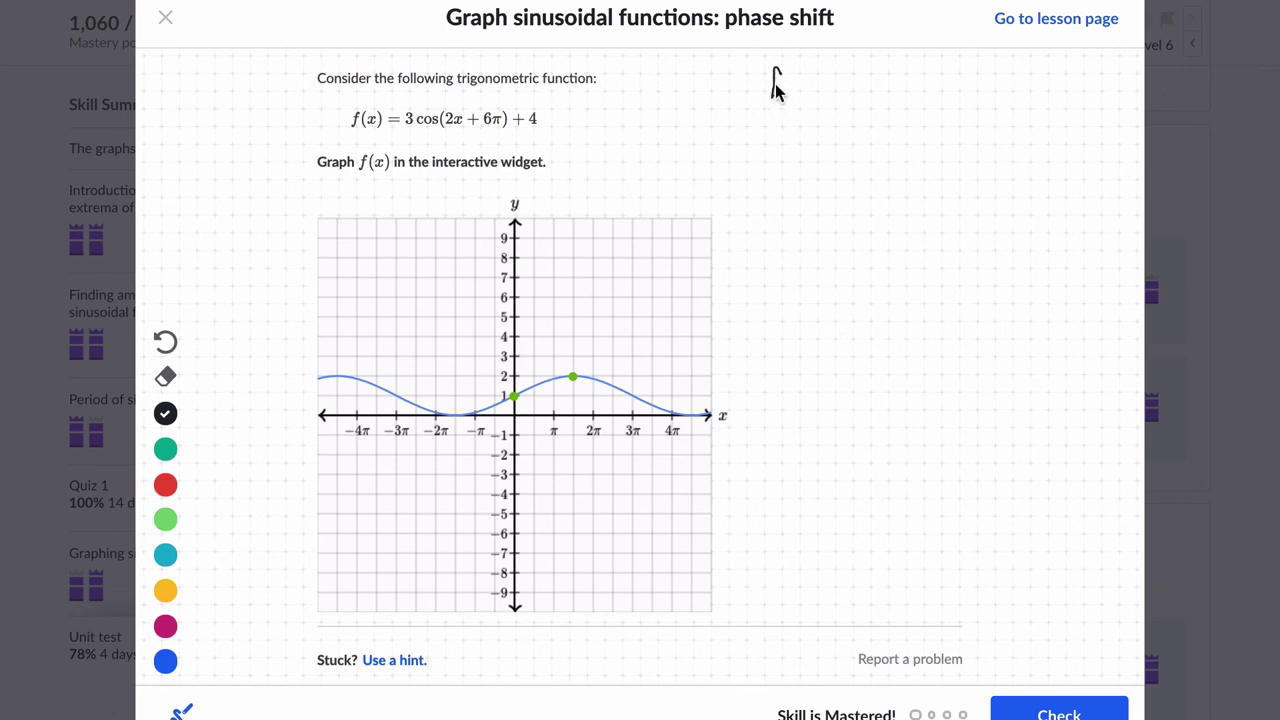
{"action": "mouse_move", "coordinate": [775, 83]}
{"action": "left_mouse_down"}
{"action": "mouse_move", "coordinate": [794, 74]}
{"action": "mouse_move", "coordinate": [806, 97]}
{"action": "mouse_move", "coordinate": [807, 74]}
{"action": "mouse_move", "coordinate": [894, 91]}
{"action": "mouse_move", "coordinate": [899, 75]}
{"action": "left_mouse_up"}
{"action": "mouse_move", "coordinate": [962, 74]}
{"action": "left_mouse_down"}
{"action": "mouse_move", "coordinate": [959, 100]}
{"action": "mouse_move", "coordinate": [979, 99]}
{"action": "mouse_move", "coordinate": [983, 82]}
{"action": "mouse_move", "coordinate": [1011, 96]}
{"action": "left_mouse_up"}
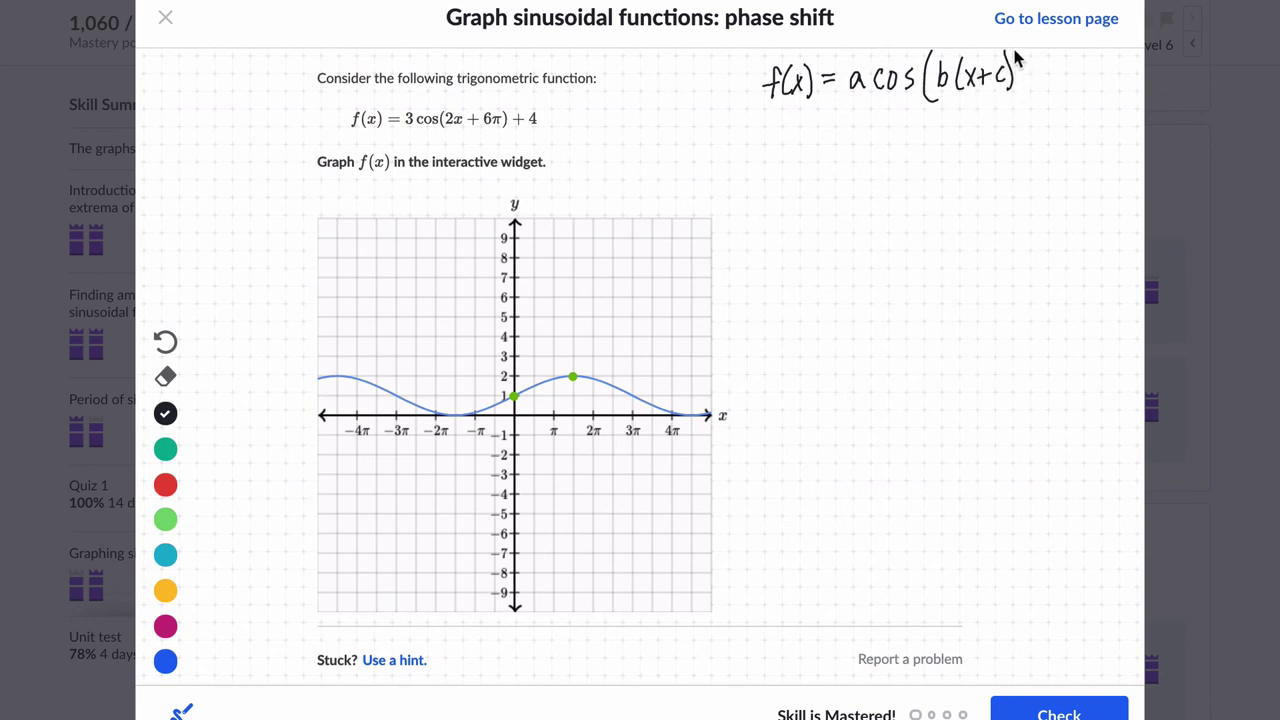
{"action": "mouse_move", "coordinate": [1016, 50]}
{"action": "left_mouse_down"}
{"action": "mouse_move", "coordinate": [1020, 100]}
{"action": "mouse_move", "coordinate": [1064, 58]}
{"action": "mouse_move", "coordinate": [1066, 88]}
{"action": "left_mouse_up"}
Underline a in the general form in red and write the note |a| = amp with an arrow pointing to it
{"action": "left_click", "coordinate": [166, 488]}
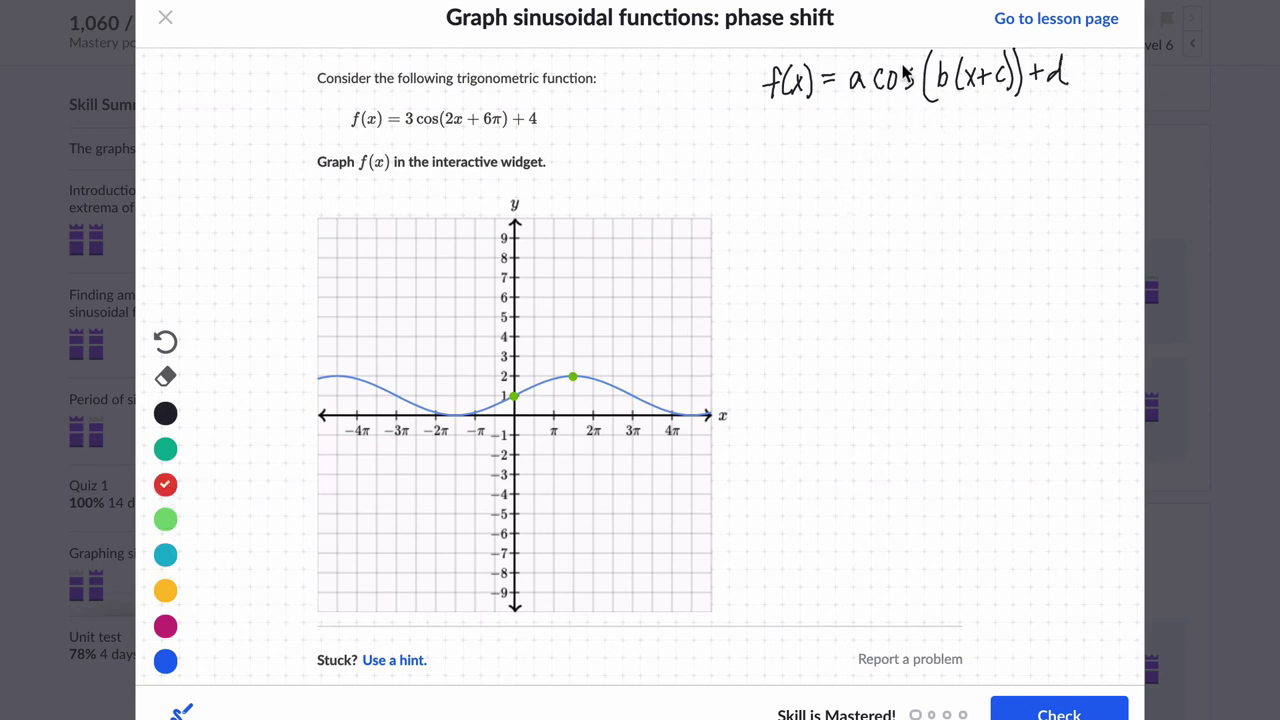
{"action": "mouse_move", "coordinate": [843, 96]}
{"action": "left_mouse_down"}
{"action": "mouse_move", "coordinate": [866, 94]}
{"action": "mouse_move", "coordinate": [849, 103]}
{"action": "mouse_move", "coordinate": [869, 121]}
{"action": "left_mouse_up"}
{"action": "left_click", "coordinate": [165, 342]}
{"action": "mouse_move", "coordinate": [846, 115]}
{"action": "left_mouse_down"}
{"action": "mouse_move", "coordinate": [858, 100]}
{"action": "mouse_move", "coordinate": [828, 168]}
{"action": "mouse_move", "coordinate": [872, 159]}
{"action": "mouse_move", "coordinate": [890, 182]}
{"action": "left_mouse_up"}
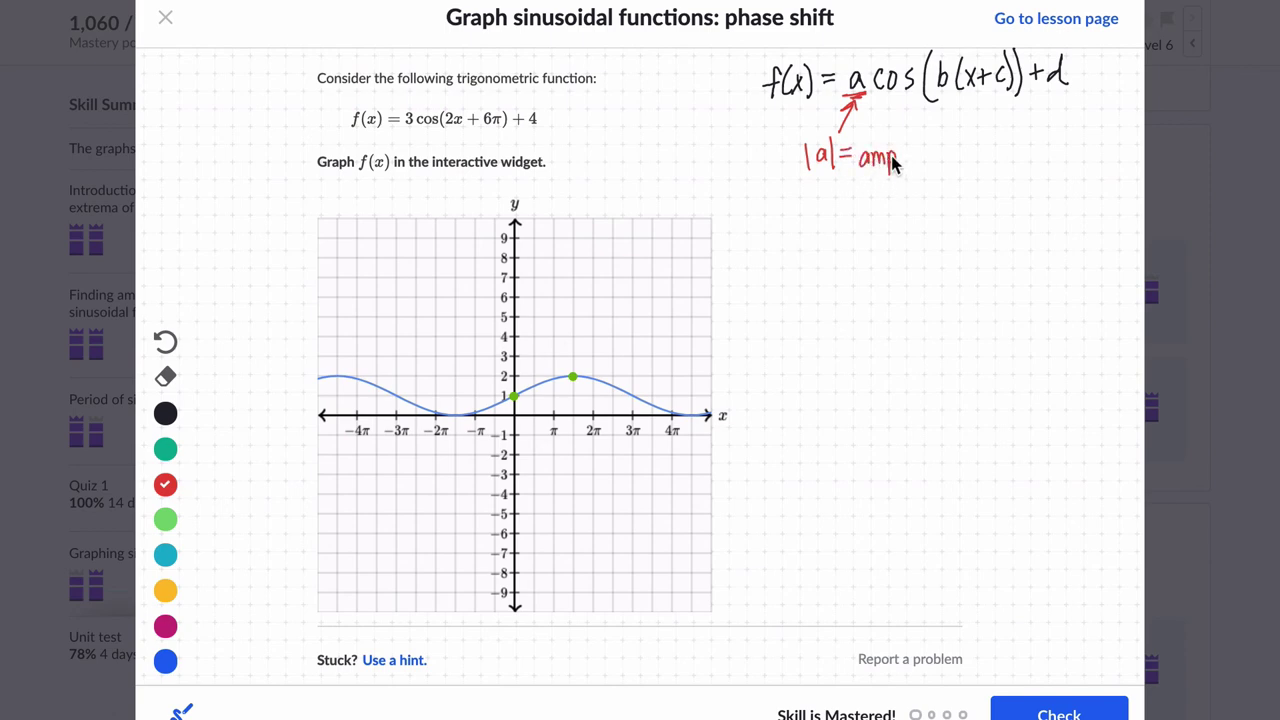
Underline b in the general form and write period = 2π ÷ |b| below the amplitude note
{"action": "left_click_drag", "start_coordinate": [934, 97], "coordinate": [948, 91]}
{"action": "mouse_move", "coordinate": [810, 196]}
{"action": "left_mouse_down"}
{"action": "mouse_move", "coordinate": [810, 218]}
{"action": "mouse_move", "coordinate": [841, 199]}
{"action": "mouse_move", "coordinate": [840, 211]}
{"action": "mouse_move", "coordinate": [881, 201]}
{"action": "left_mouse_up"}
{"action": "left_click", "coordinate": [841, 195]}
{"action": "left_click", "coordinate": [934, 191]}
{"action": "left_click_drag", "start_coordinate": [959, 182], "coordinate": [956, 190]}
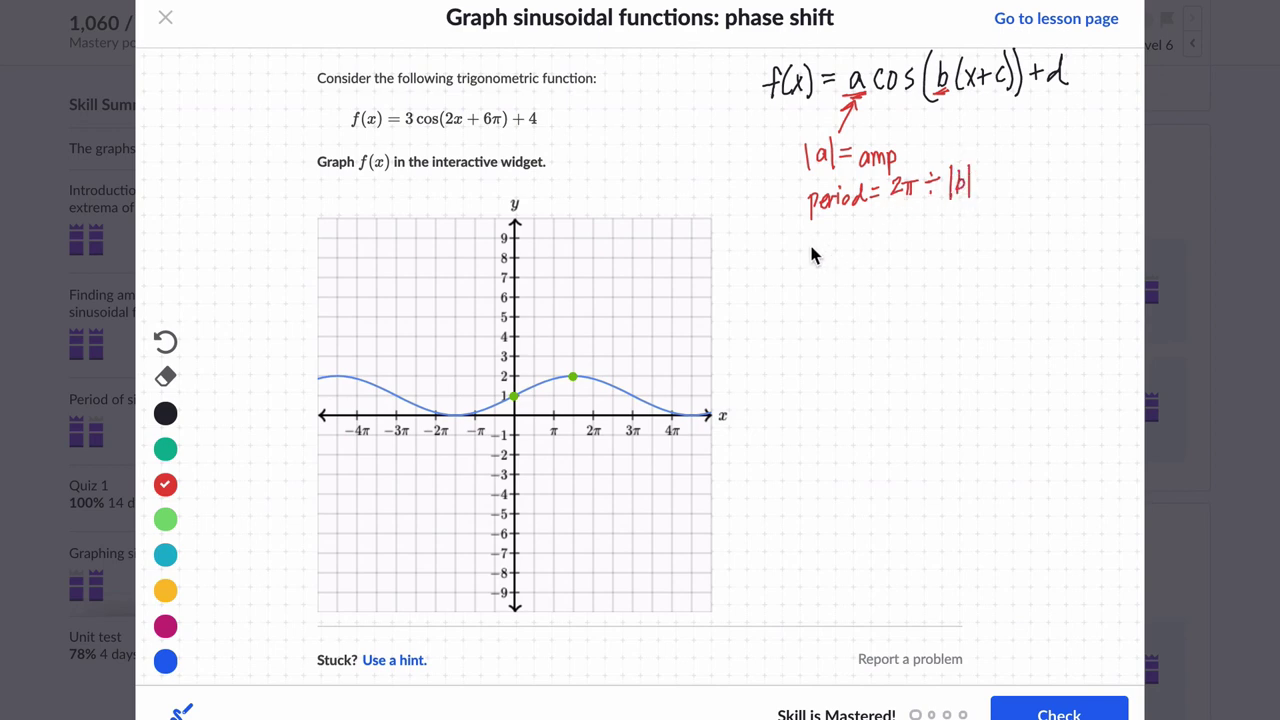
Write the notes phase shift = |c| and d = midline below the period formula
{"action": "left_click_drag", "start_coordinate": [826, 234], "coordinate": [827, 258]}
{"action": "left_click_drag", "start_coordinate": [895, 240], "coordinate": [916, 230]}
{"action": "mouse_move", "coordinate": [945, 220]}
{"action": "left_mouse_down"}
{"action": "mouse_move", "coordinate": [945, 256]}
{"action": "mouse_move", "coordinate": [960, 234]}
{"action": "left_mouse_up"}
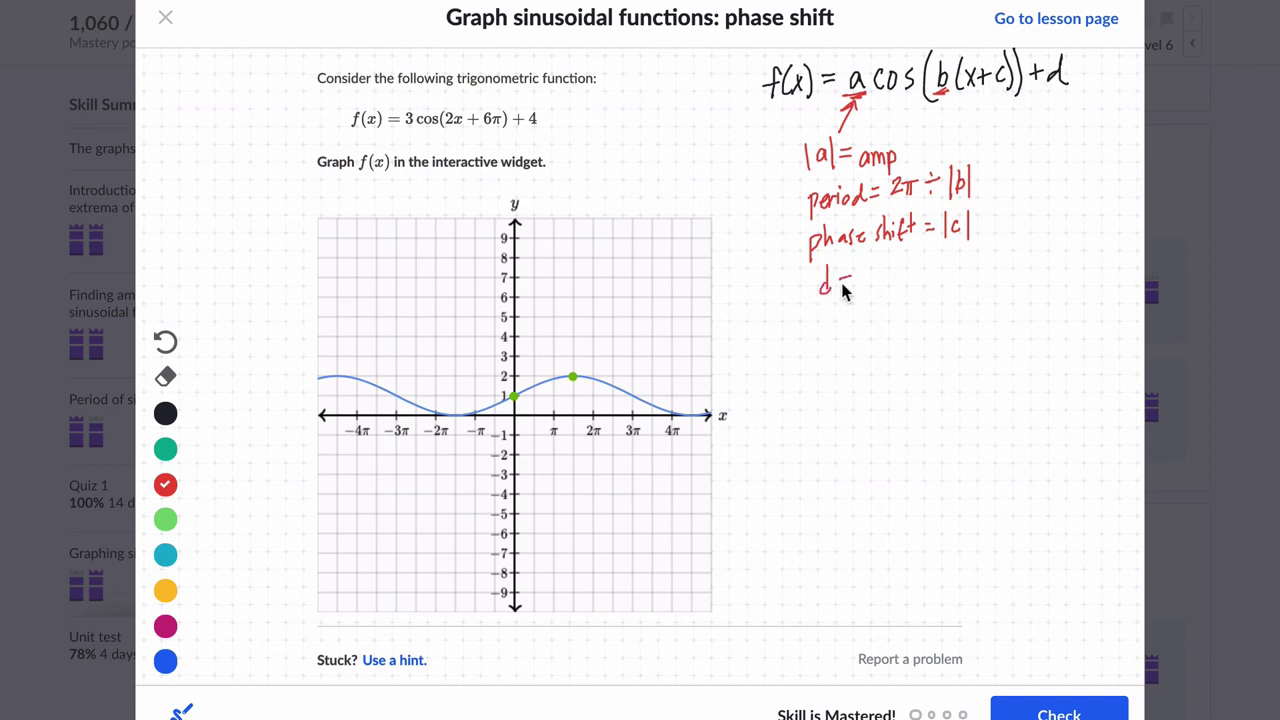
{"action": "left_click_drag", "start_coordinate": [862, 284], "coordinate": [921, 284]}
Draw red arrows linking the period, phase shift and midline notes to b, c and d in the general form
{"action": "mouse_move", "coordinate": [937, 124]}
{"action": "left_mouse_down"}
{"action": "mouse_move", "coordinate": [940, 99]}
{"action": "mouse_move", "coordinate": [930, 157]}
{"action": "left_mouse_up"}
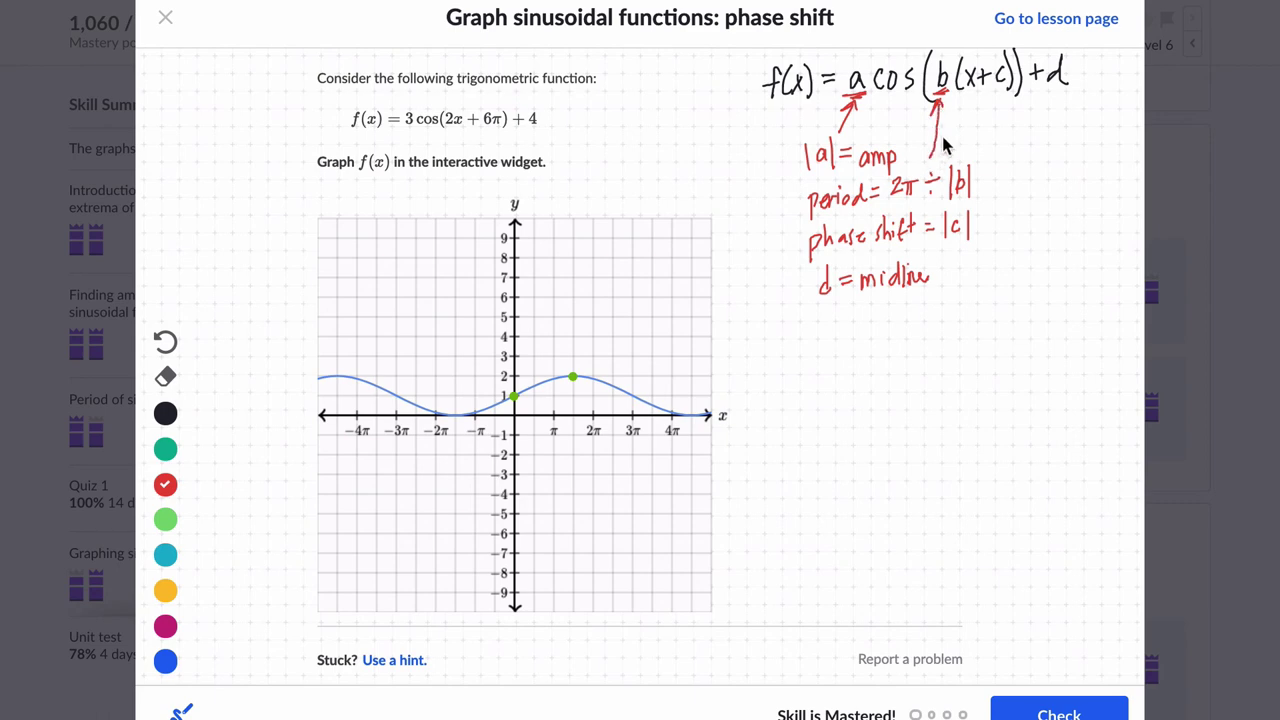
{"action": "left_click_drag", "start_coordinate": [995, 92], "coordinate": [1010, 89]}
{"action": "mouse_move", "coordinate": [977, 206]}
{"action": "left_mouse_down"}
{"action": "mouse_move", "coordinate": [998, 172]}
{"action": "mouse_move", "coordinate": [993, 92]}
{"action": "mouse_move", "coordinate": [1006, 92]}
{"action": "left_mouse_up"}
{"action": "mouse_move", "coordinate": [992, 268]}
{"action": "left_mouse_down"}
{"action": "mouse_move", "coordinate": [1031, 186]}
{"action": "mouse_move", "coordinate": [1048, 80]}
{"action": "mouse_move", "coordinate": [1040, 90]}
{"action": "left_mouse_up"}
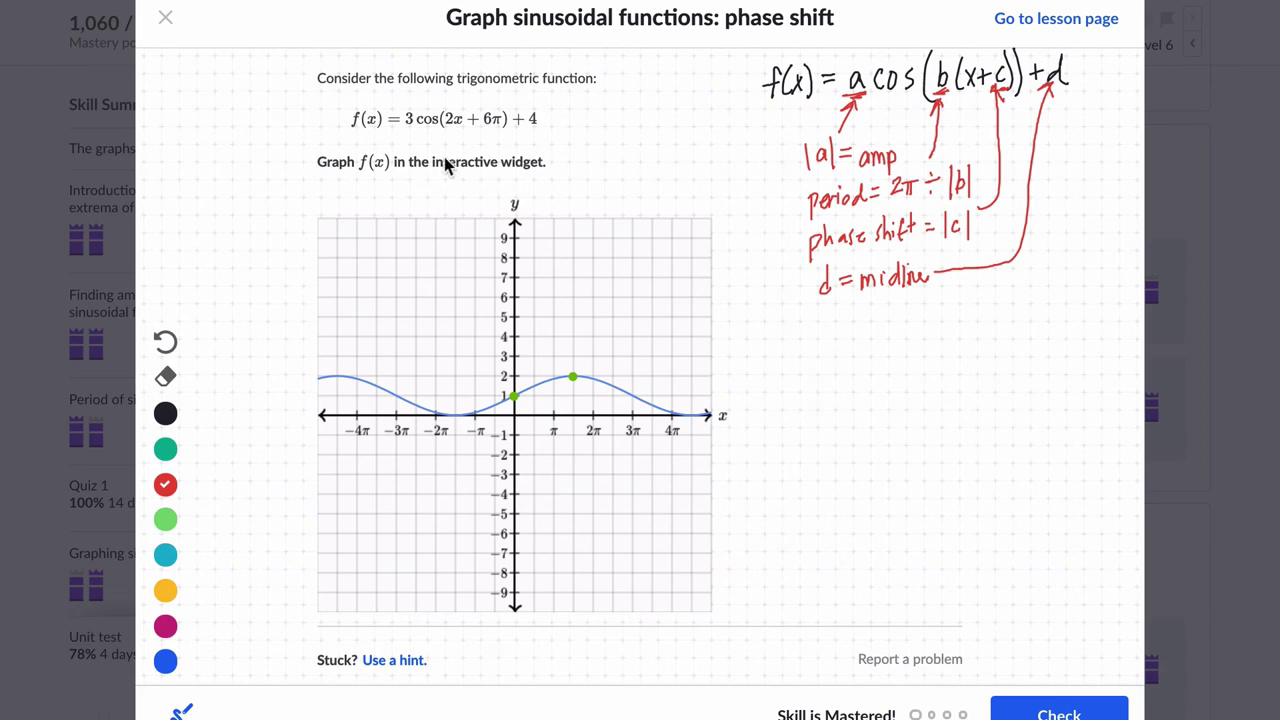
Underline the 3 in the given function, then note 3 as the amplitude and π as the period
{"action": "left_click_drag", "start_coordinate": [399, 128], "coordinate": [413, 124]}
{"action": "mouse_move", "coordinate": [782, 150]}
{"action": "left_mouse_down"}
{"action": "mouse_move", "coordinate": [800, 157]}
{"action": "mouse_move", "coordinate": [764, 152]}
{"action": "mouse_move", "coordinate": [761, 166]}
{"action": "left_mouse_up"}
{"action": "mouse_move", "coordinate": [751, 196]}
{"action": "left_mouse_down"}
{"action": "mouse_move", "coordinate": [750, 211]}
{"action": "mouse_move", "coordinate": [766, 214]}
{"action": "mouse_move", "coordinate": [779, 190]}
{"action": "left_mouse_up"}
Underline 2x and 6π, rewrite the function as 3cos(2(x+3π))+4, and note 3π as the phase shift and 4 as the midline
{"action": "left_click_drag", "start_coordinate": [485, 123], "coordinate": [499, 125]}
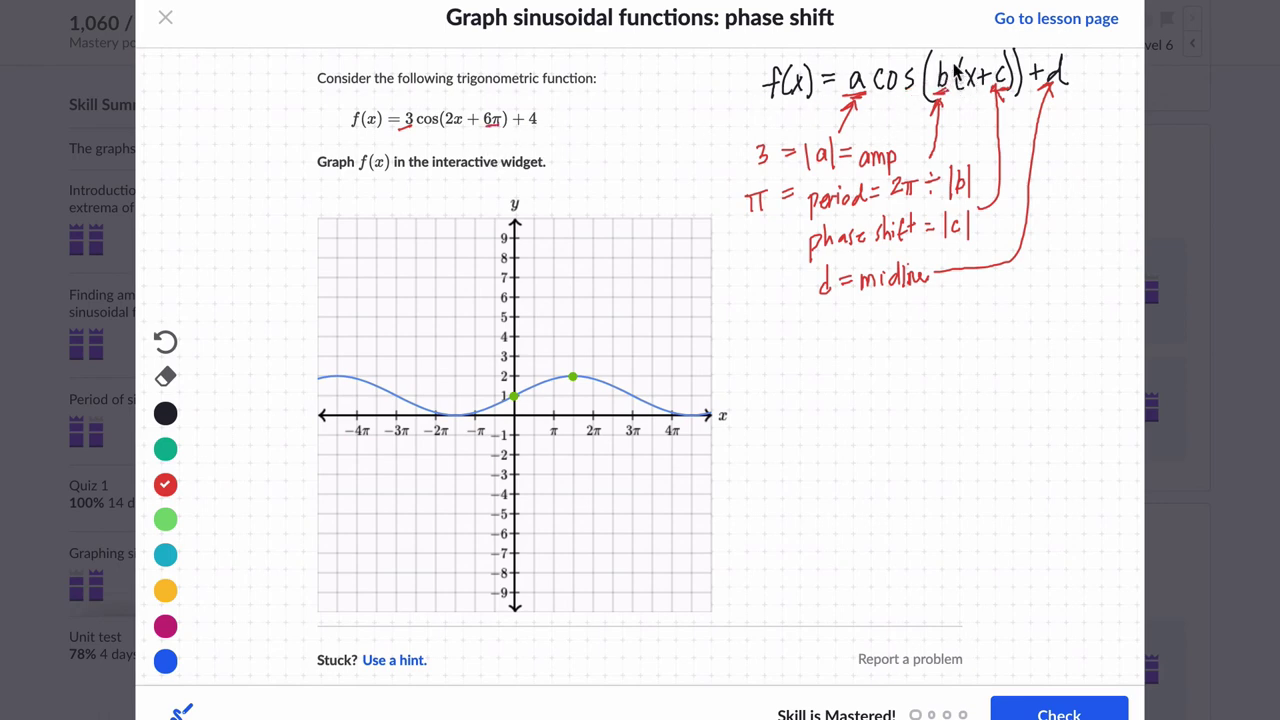
{"action": "left_click_drag", "start_coordinate": [445, 127], "coordinate": [463, 128]}
{"action": "left_click_drag", "start_coordinate": [484, 127], "coordinate": [501, 126]}
{"action": "mouse_move", "coordinate": [404, 134]}
{"action": "left_mouse_down"}
{"action": "mouse_move", "coordinate": [408, 152]}
{"action": "mouse_move", "coordinate": [472, 147]}
{"action": "left_mouse_up"}
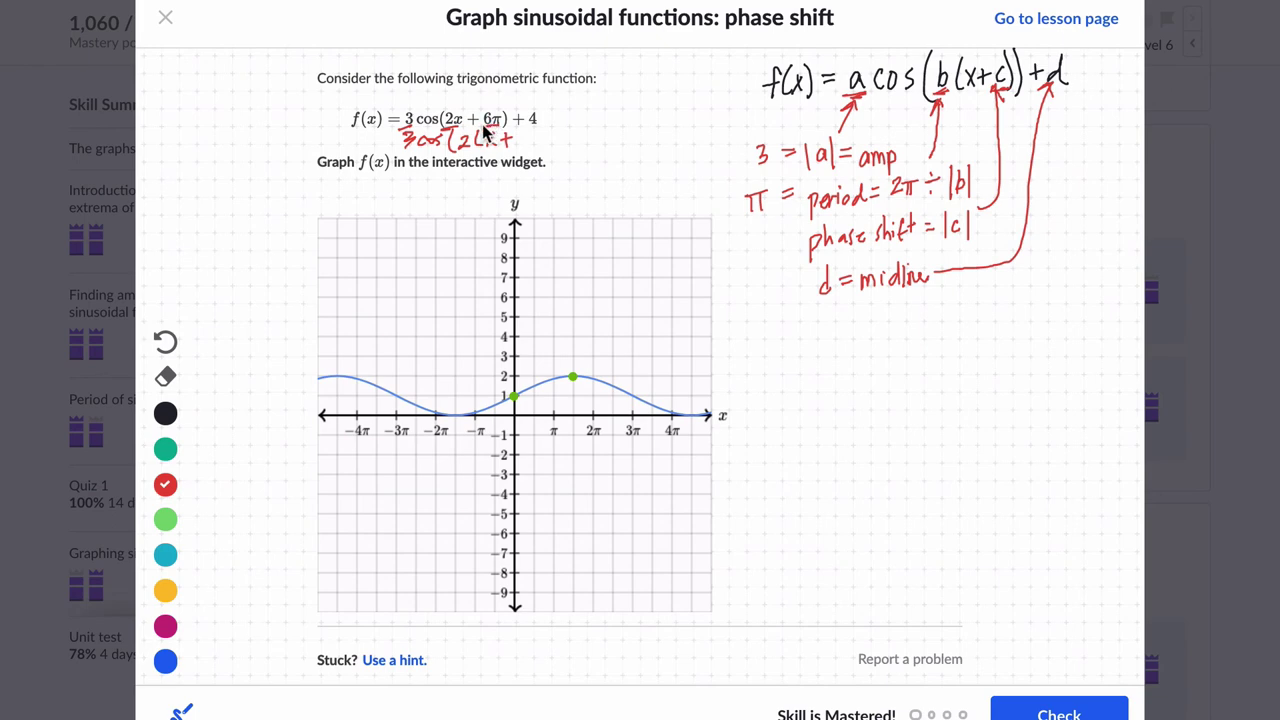
{"action": "left_click_drag", "start_coordinate": [504, 133], "coordinate": [504, 150]}
{"action": "mouse_move", "coordinate": [511, 142]}
{"action": "left_mouse_down"}
{"action": "mouse_move", "coordinate": [498, 141]}
{"action": "mouse_move", "coordinate": [525, 148]}
{"action": "mouse_move", "coordinate": [538, 134]}
{"action": "mouse_move", "coordinate": [530, 150]}
{"action": "mouse_move", "coordinate": [567, 149]}
{"action": "left_mouse_up"}
{"action": "mouse_move", "coordinate": [574, 140]}
{"action": "left_mouse_down"}
{"action": "mouse_move", "coordinate": [563, 141]}
{"action": "mouse_move", "coordinate": [583, 140]}
{"action": "left_mouse_up"}
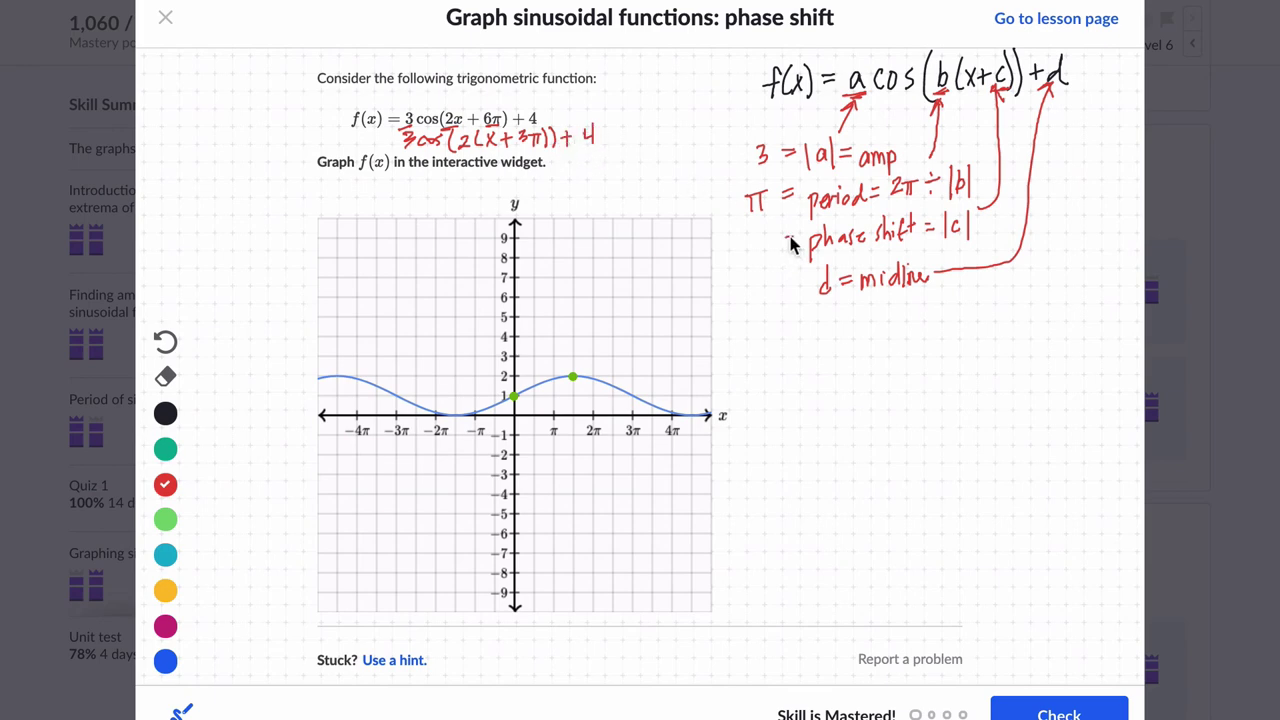
{"action": "mouse_move", "coordinate": [783, 244]}
{"action": "left_mouse_down"}
{"action": "mouse_move", "coordinate": [798, 244]}
{"action": "mouse_move", "coordinate": [770, 237]}
{"action": "left_mouse_up"}
{"action": "mouse_move", "coordinate": [752, 239]}
{"action": "left_mouse_down"}
{"action": "mouse_move", "coordinate": [750, 256]}
{"action": "mouse_move", "coordinate": [794, 283]}
{"action": "left_mouse_up"}
Sketch one cosine cycle on small axes in blue, label it π = period, and underline x+c in the general form
{"action": "left_click", "coordinate": [166, 661]}
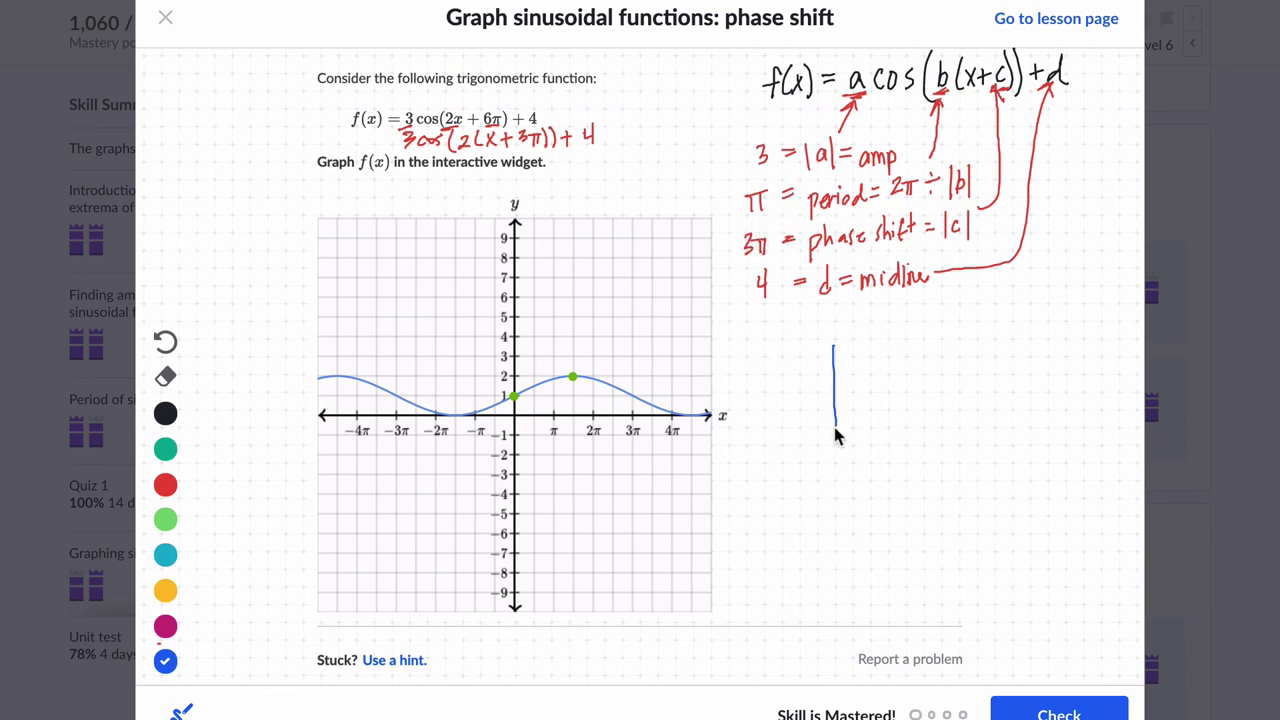
{"action": "left_click_drag", "start_coordinate": [812, 395], "coordinate": [870, 401]}
{"action": "left_click_drag", "start_coordinate": [923, 366], "coordinate": [925, 354]}
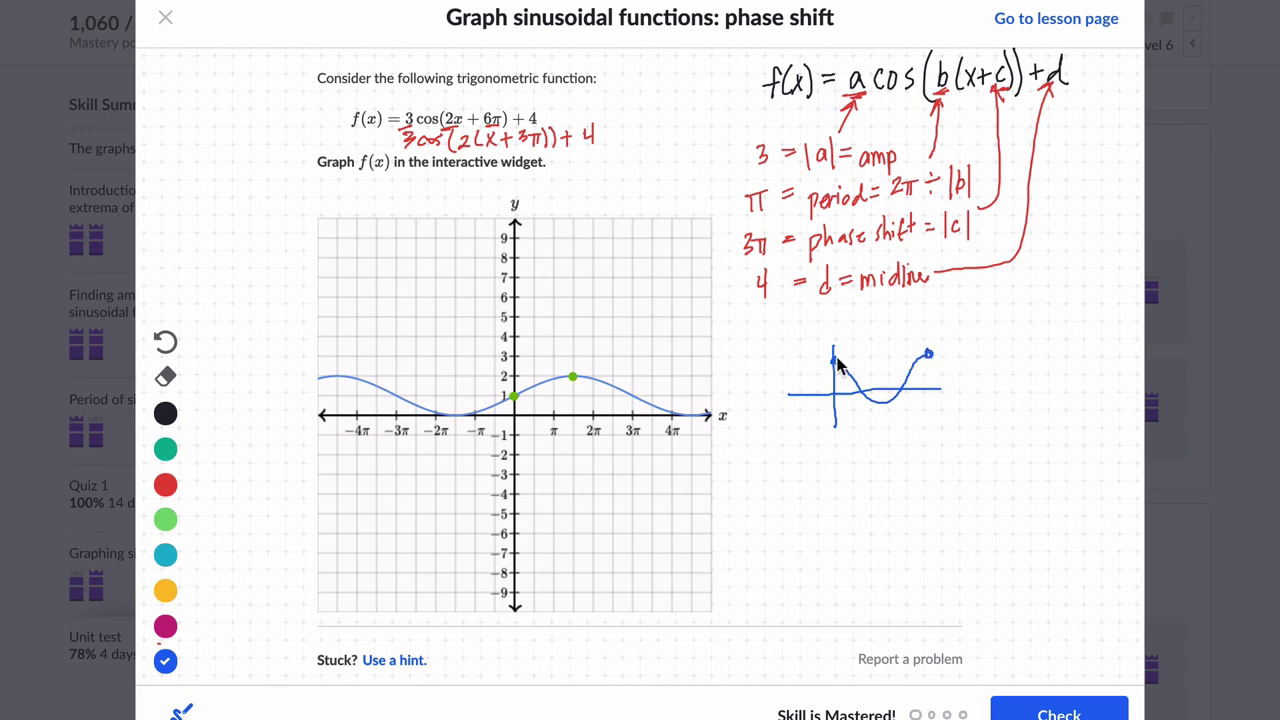
{"action": "mouse_move", "coordinate": [834, 362]}
{"action": "left_mouse_down"}
{"action": "mouse_move", "coordinate": [924, 358]}
{"action": "mouse_move", "coordinate": [889, 333]}
{"action": "mouse_move", "coordinate": [871, 347]}
{"action": "left_mouse_up"}
{"action": "mouse_move", "coordinate": [882, 336]}
{"action": "left_mouse_down"}
{"action": "mouse_move", "coordinate": [885, 347]}
{"action": "mouse_move", "coordinate": [944, 340]}
{"action": "mouse_move", "coordinate": [960, 320]}
{"action": "left_mouse_up"}
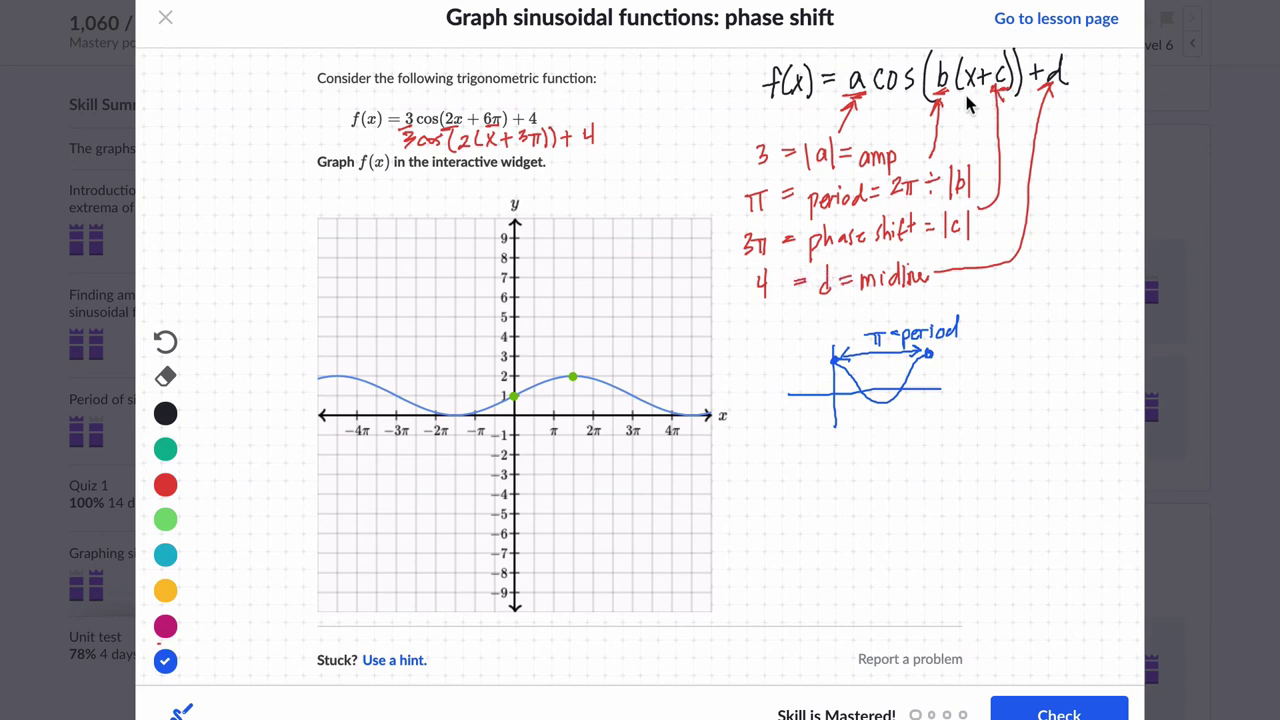
{"action": "mouse_move", "coordinate": [968, 93]}
{"action": "left_mouse_down"}
{"action": "mouse_move", "coordinate": [1000, 90]}
{"action": "mouse_move", "coordinate": [971, 90]}
{"action": "left_mouse_up"}
{"action": "left_click_drag", "start_coordinate": [982, 88], "coordinate": [996, 90]}
Shape the widget's curve into a cosine with period π, placing its midline point at (−11π/4, 0) and its minimum at (−5π/2, −1)
{"action": "left_click_drag", "start_coordinate": [572, 377], "coordinate": [554, 436]}
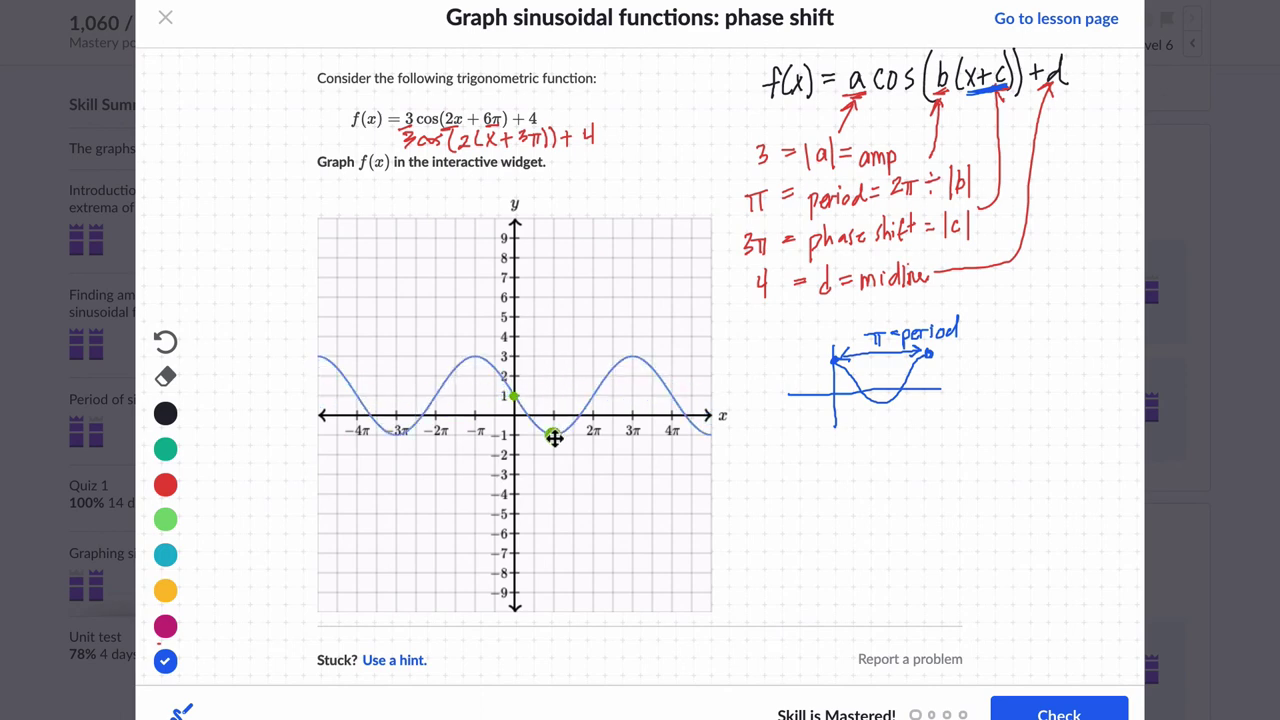
{"action": "left_click_drag", "start_coordinate": [511, 395], "coordinate": [541, 420]}
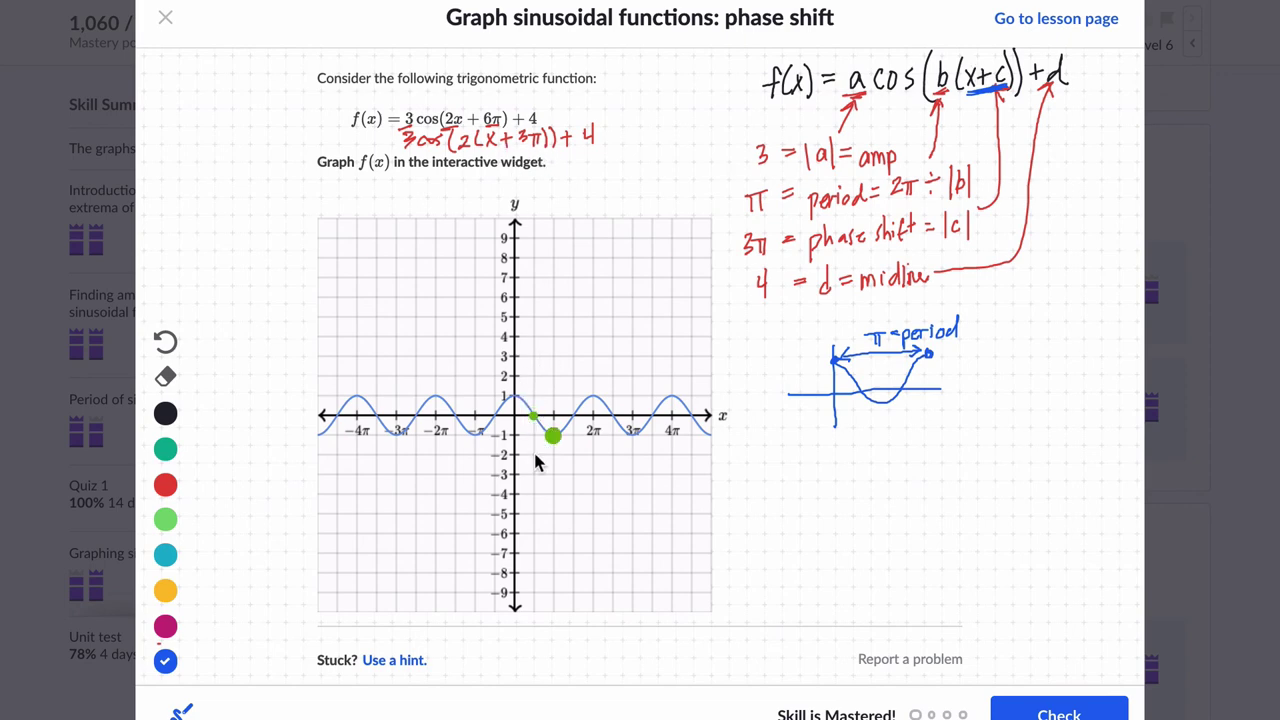
{"action": "left_click_drag", "start_coordinate": [552, 435], "coordinate": [435, 434]}
{"action": "left_click_drag", "start_coordinate": [527, 407], "coordinate": [417, 420]}
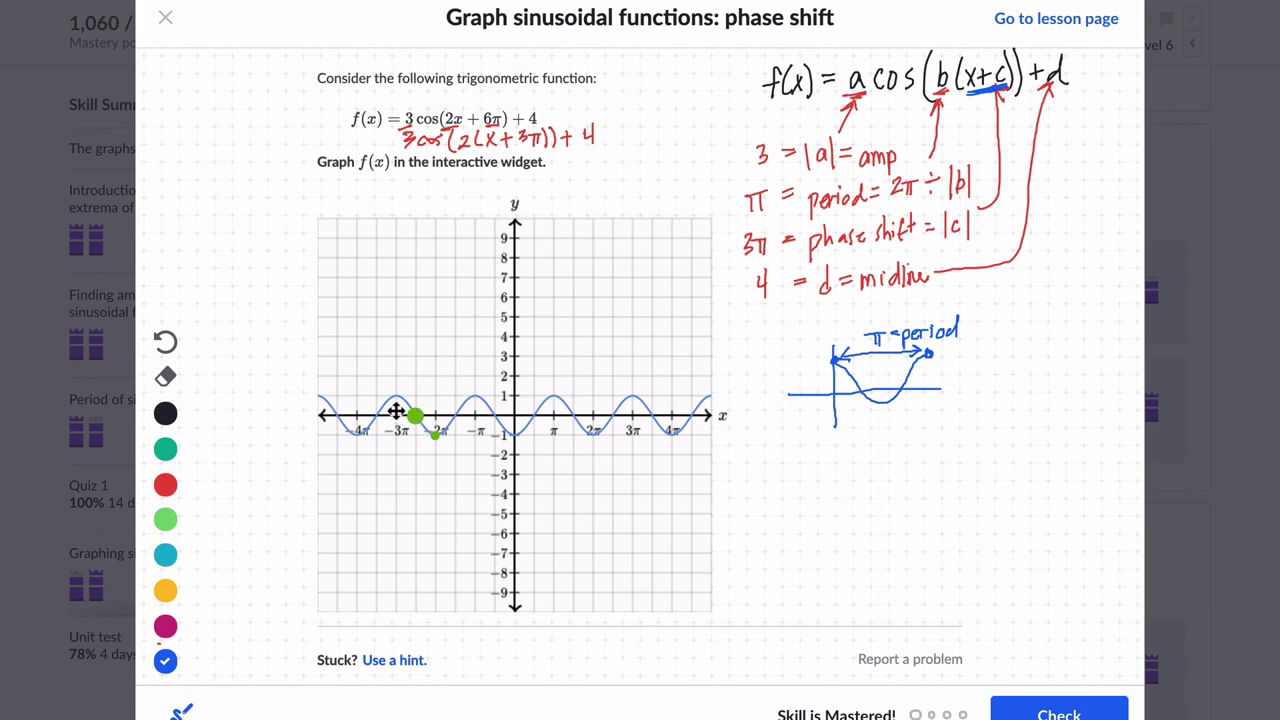
{"action": "left_click_drag", "start_coordinate": [418, 420], "coordinate": [417, 436]}
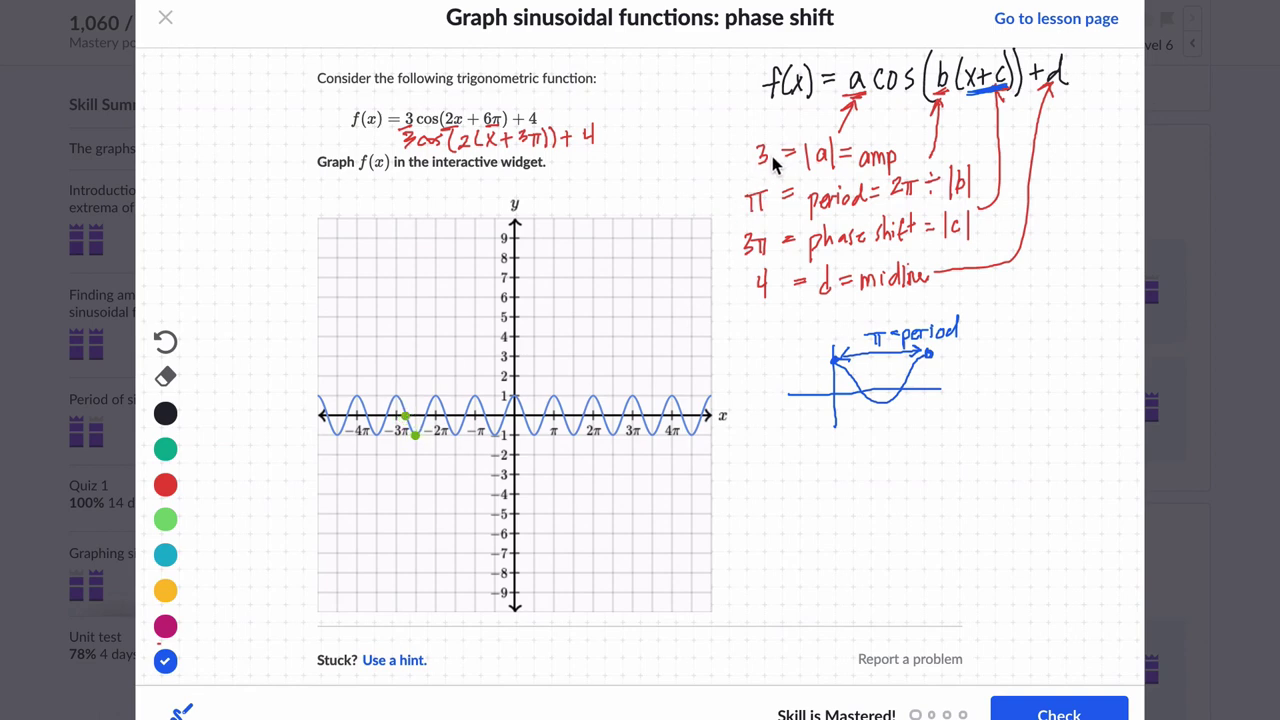
Give the curve amplitude 3 and midline y = 4, with the midline point at (−11π/4, 4) and the minimum at (−5π/2, 1)
{"action": "left_click_drag", "start_coordinate": [415, 434], "coordinate": [415, 474]}
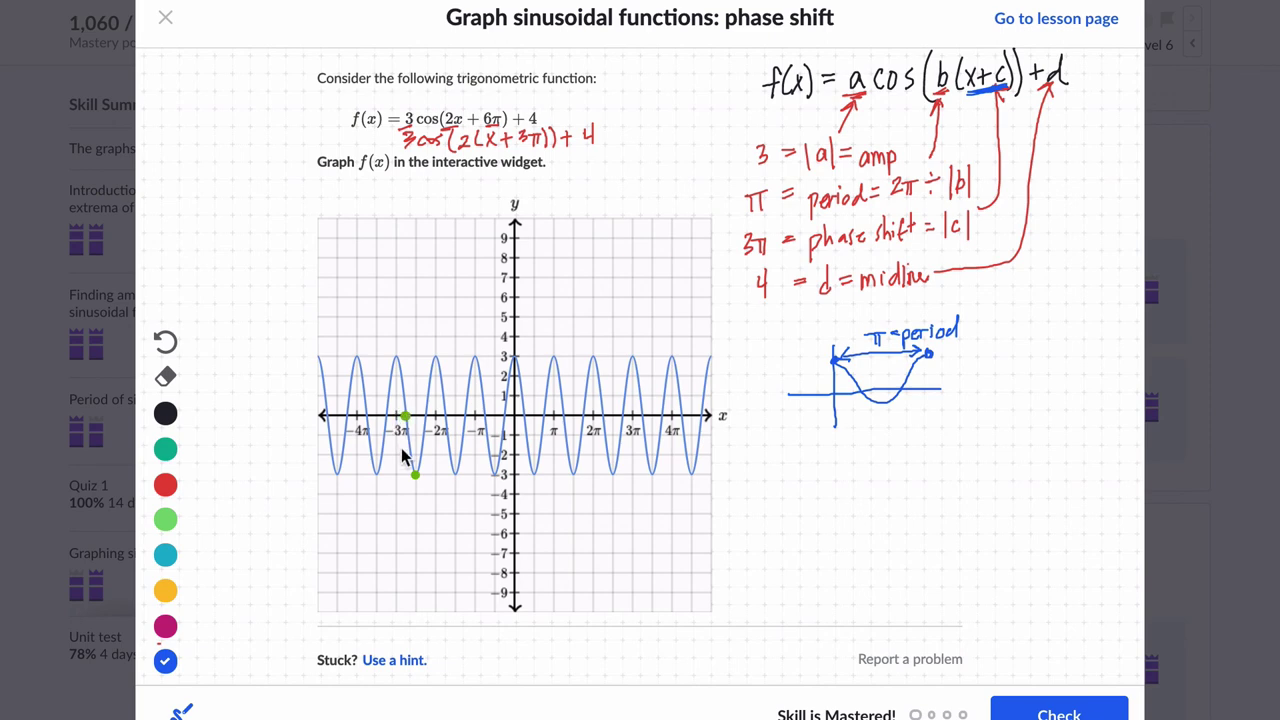
{"action": "left_click_drag", "start_coordinate": [404, 415], "coordinate": [408, 339]}
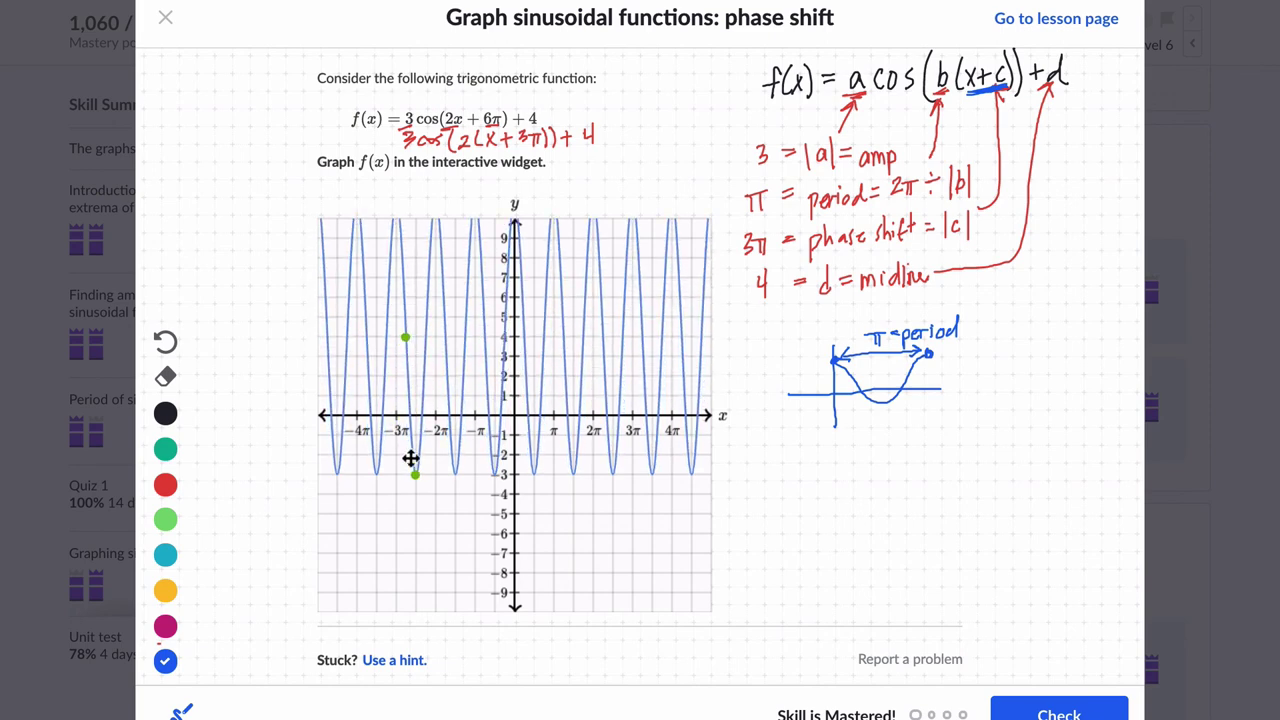
{"action": "left_click_drag", "start_coordinate": [414, 471], "coordinate": [418, 397]}
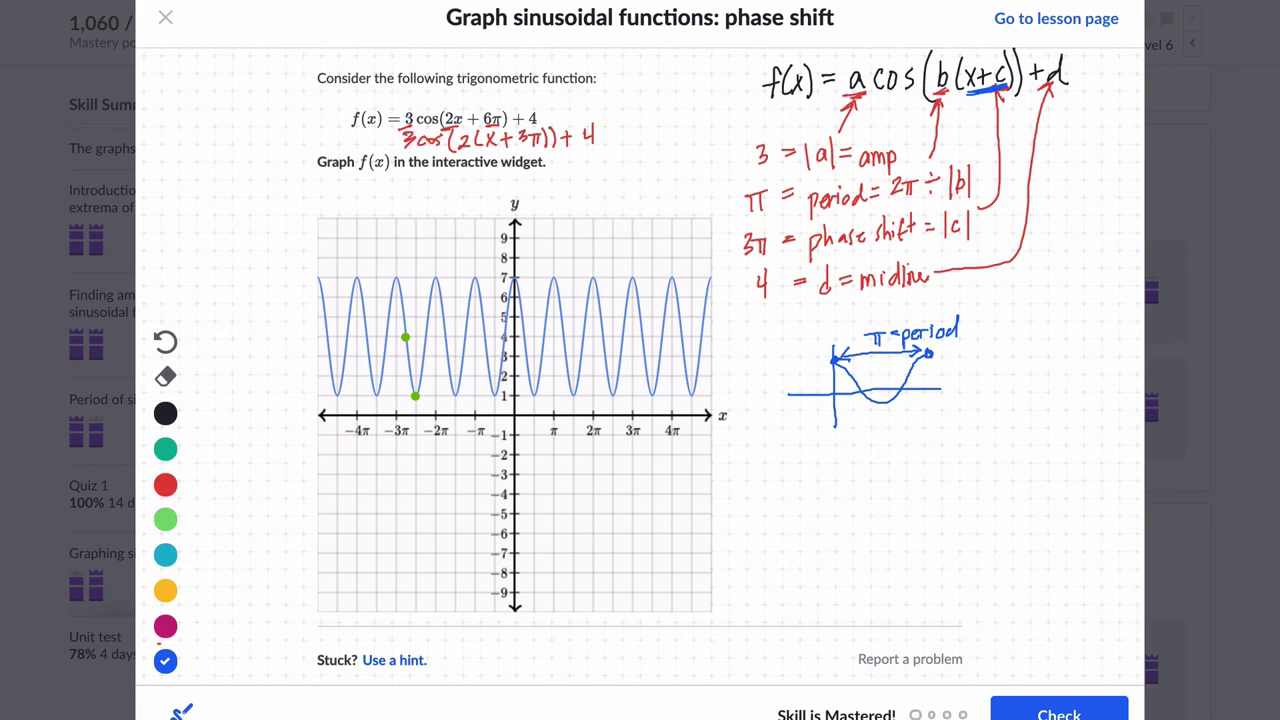
Switch to the Desmos graphing calculator and replace its expression with f(x) = 3cos(2x+6π)+4
{"action": "key", "text": "alt+Tab"}
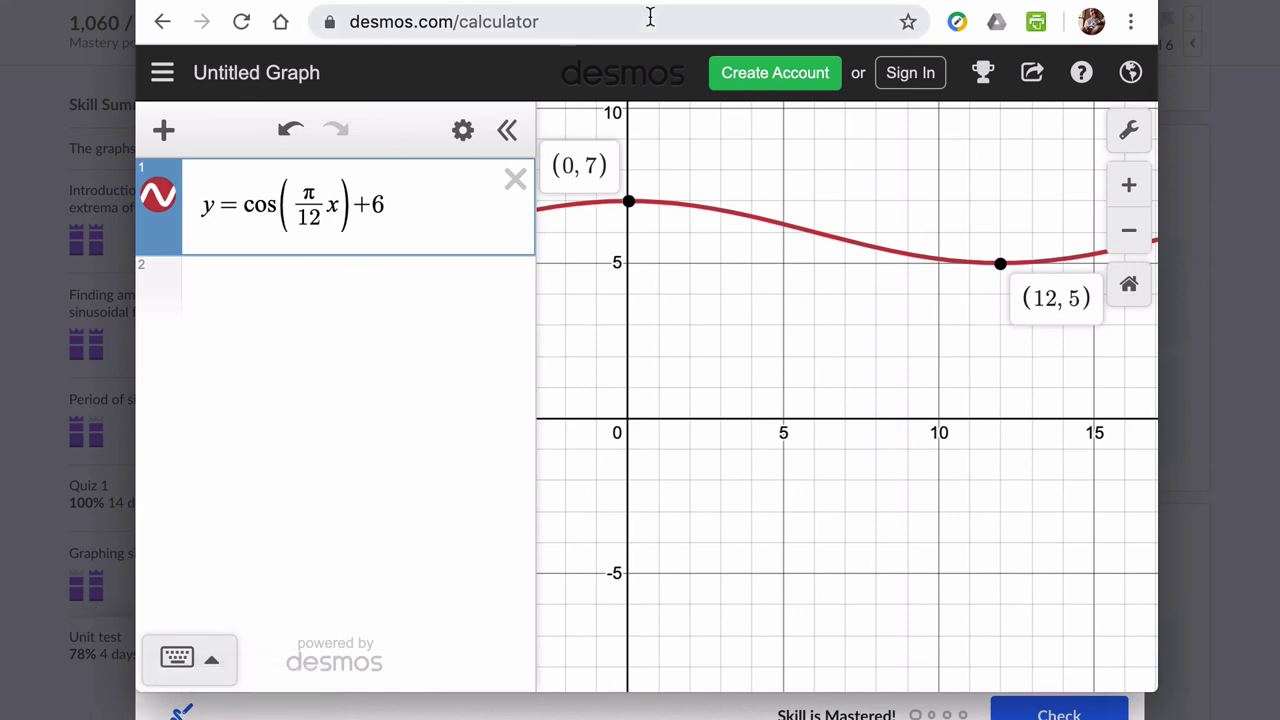
{"action": "left_click_drag", "start_coordinate": [655, 10], "coordinate": [698, 203]}
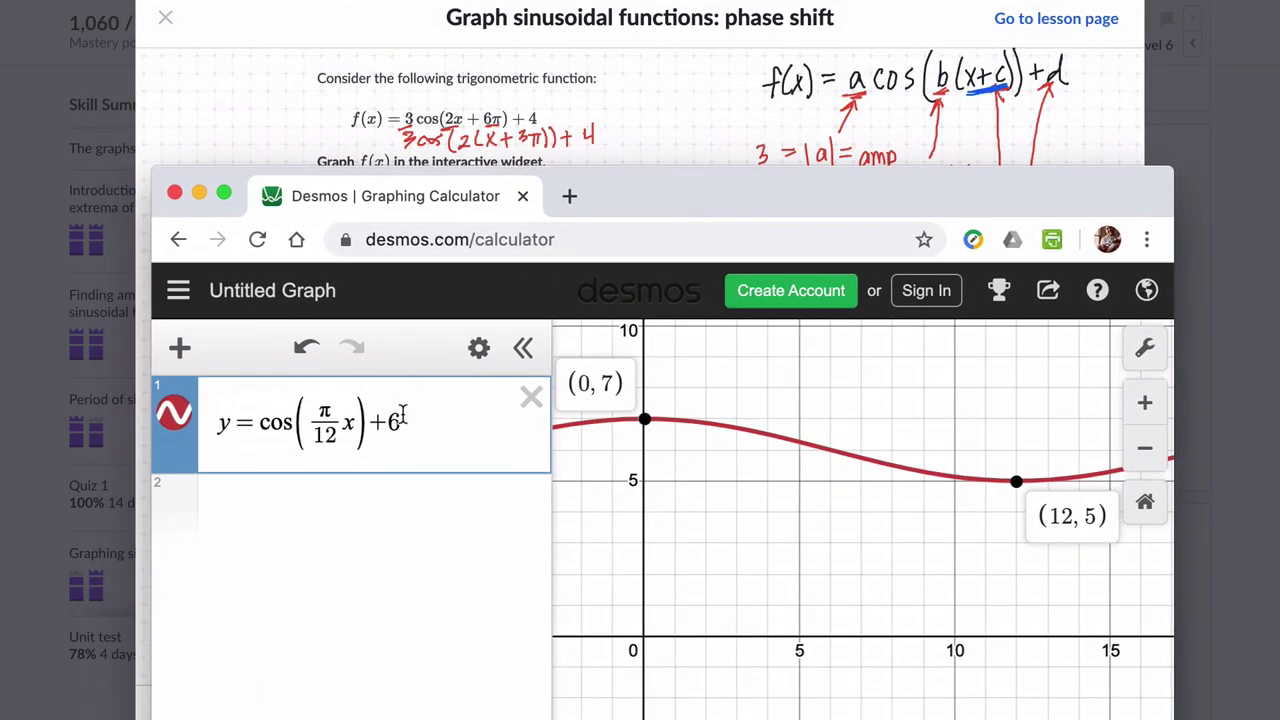
{"action": "left_click_drag", "start_coordinate": [404, 420], "coordinate": [197, 420]}
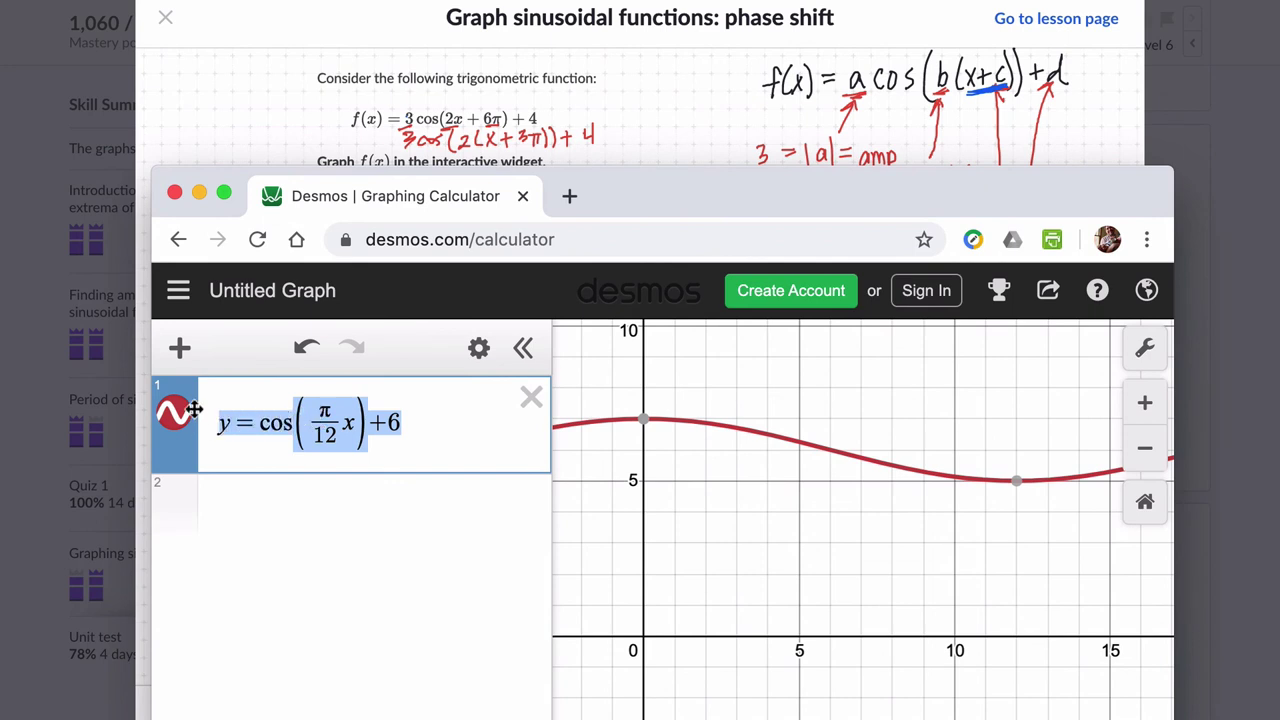
{"action": "type", "text": "f(x)="}
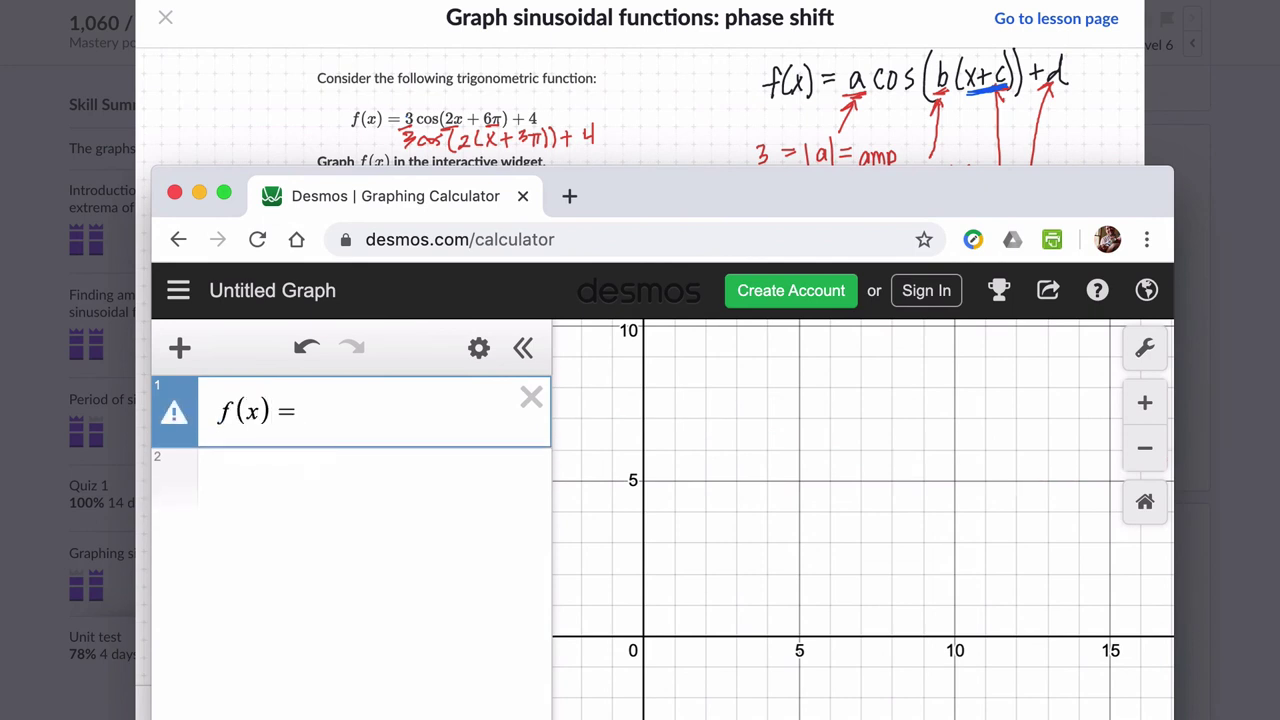
{"action": "type", "text": "3cos(2x"}
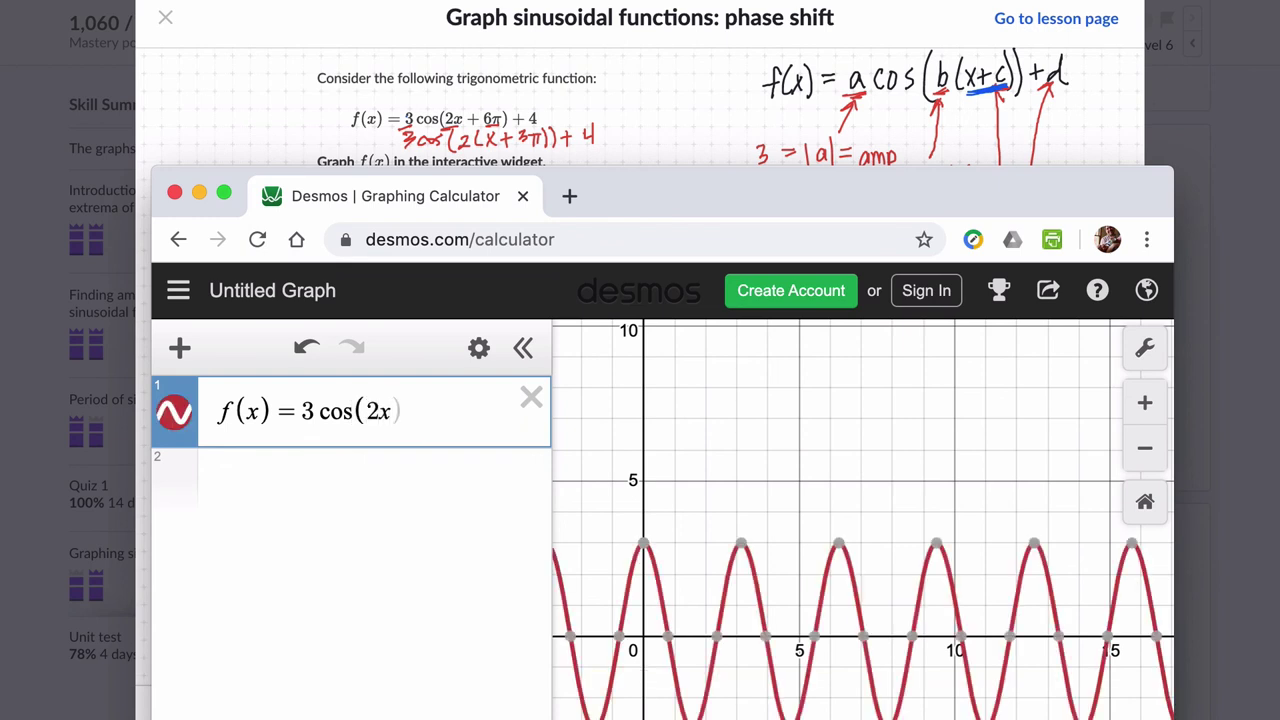
{"action": "type", "text": "+6p"}
{"action": "type", "text": "i)"}
{"action": "type", "text": "+4"}
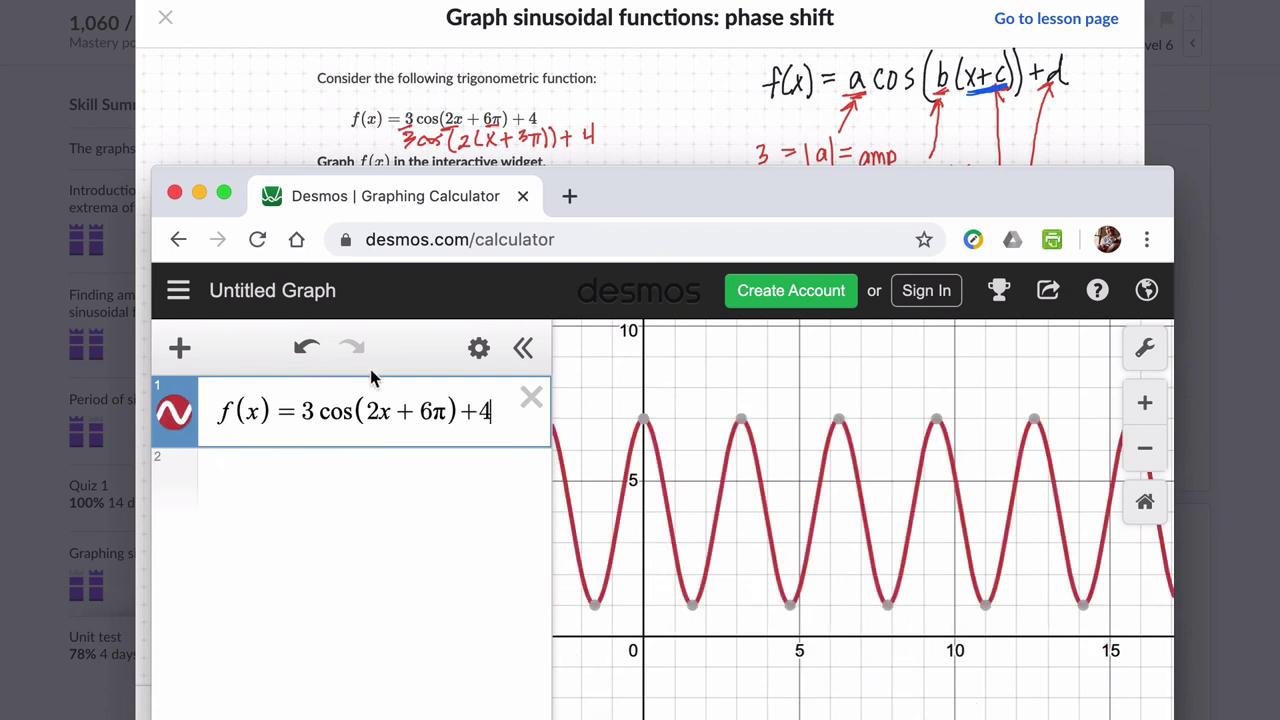
Set the x-axis step of the Desmos graph to π
{"action": "left_click", "coordinate": [1145, 347]}
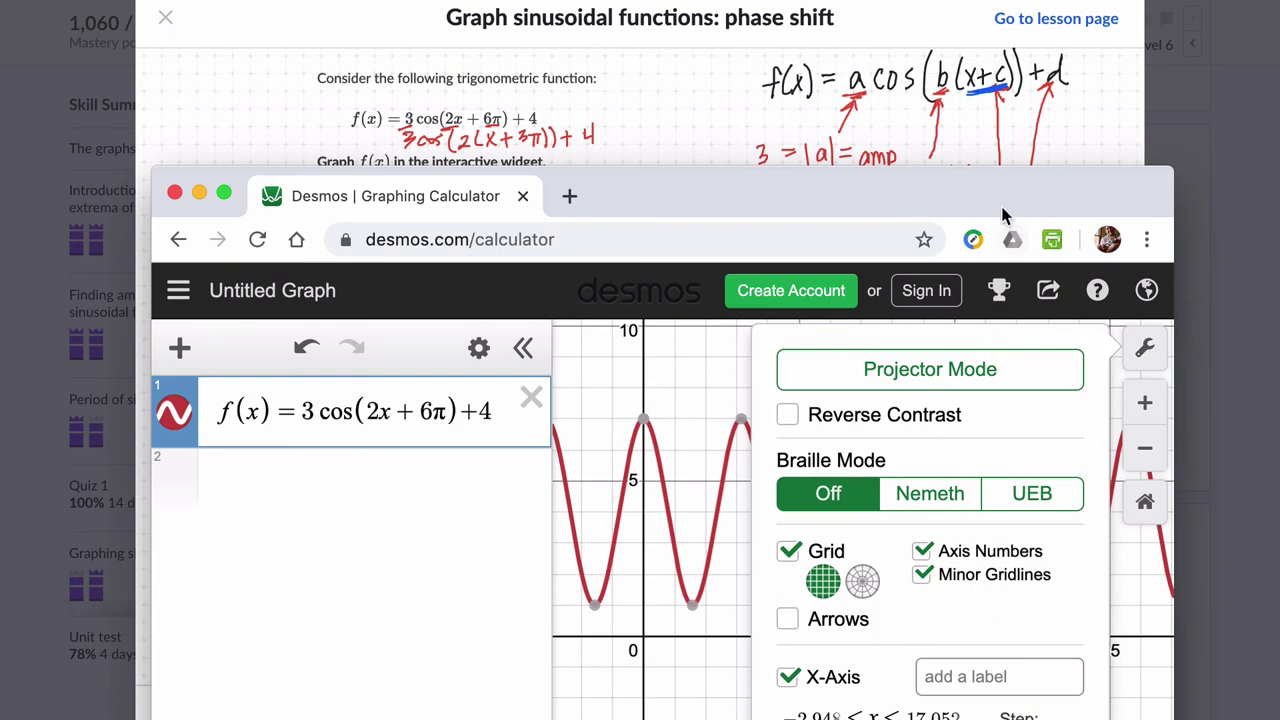
{"action": "left_click_drag", "start_coordinate": [1006, 212], "coordinate": [983, 22]}
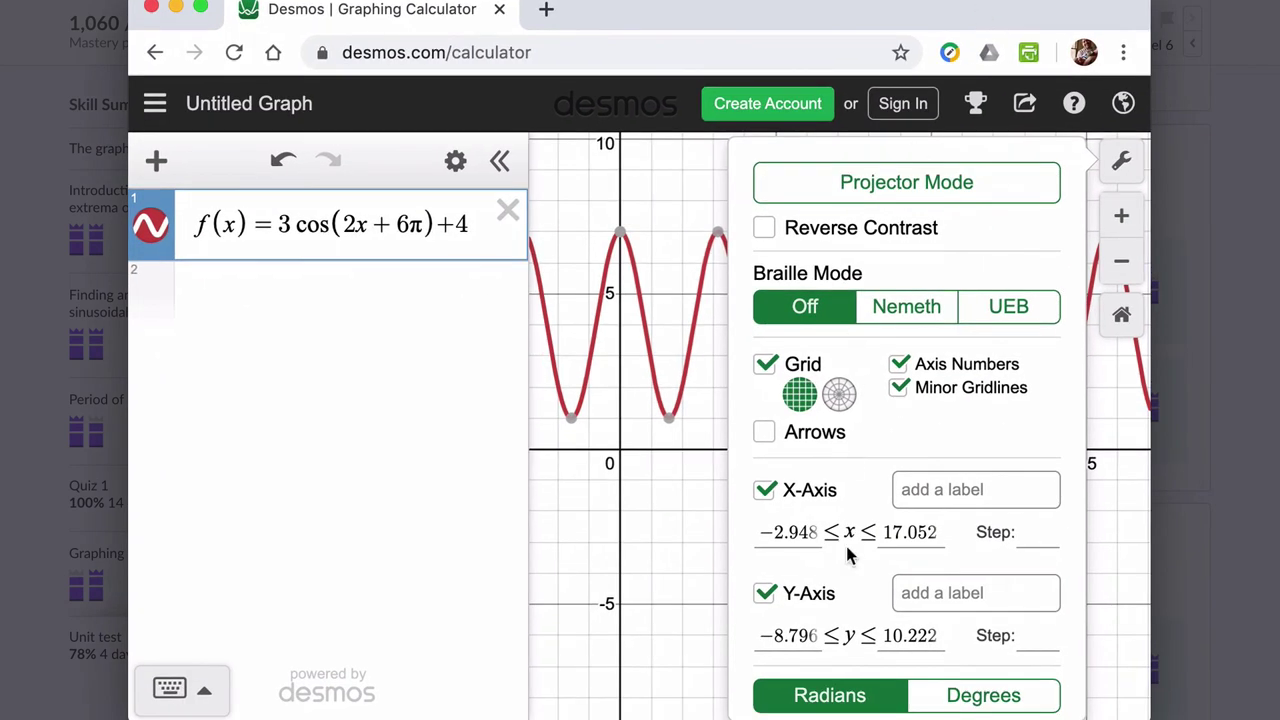
{"action": "left_click", "coordinate": [1034, 540]}
{"action": "type", "text": "pi"}
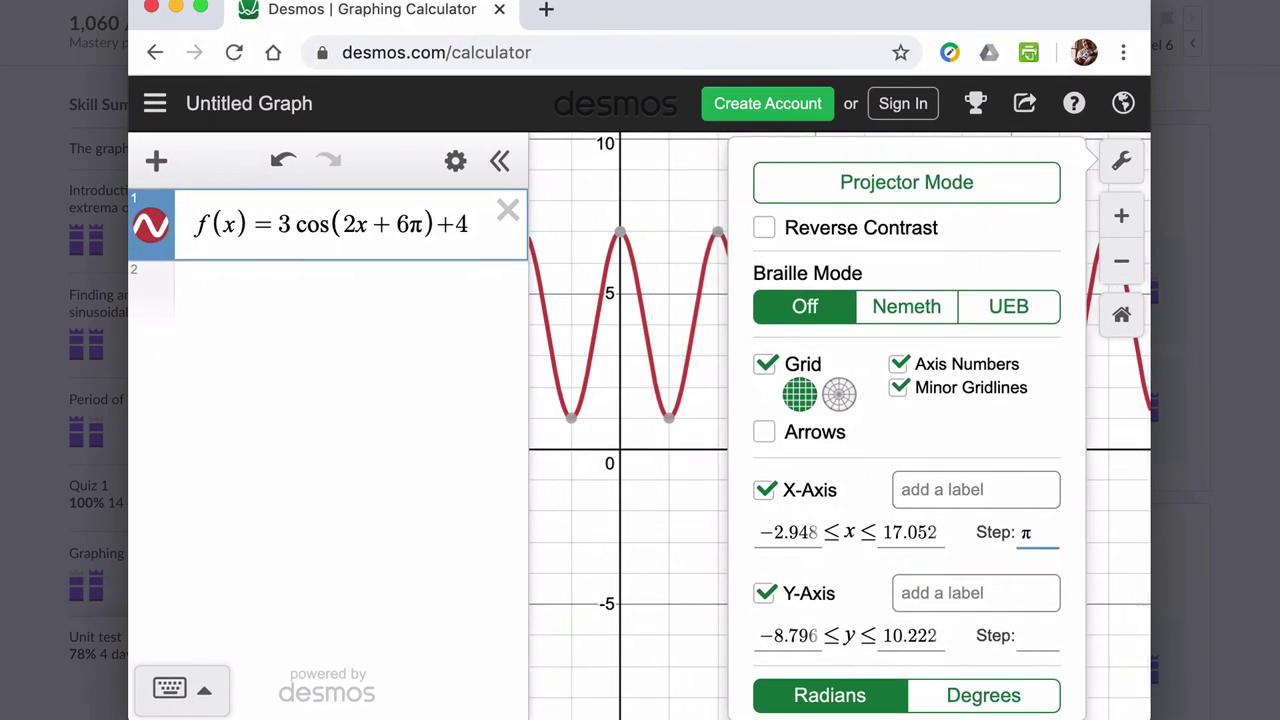
{"action": "left_click", "coordinate": [614, 470]}
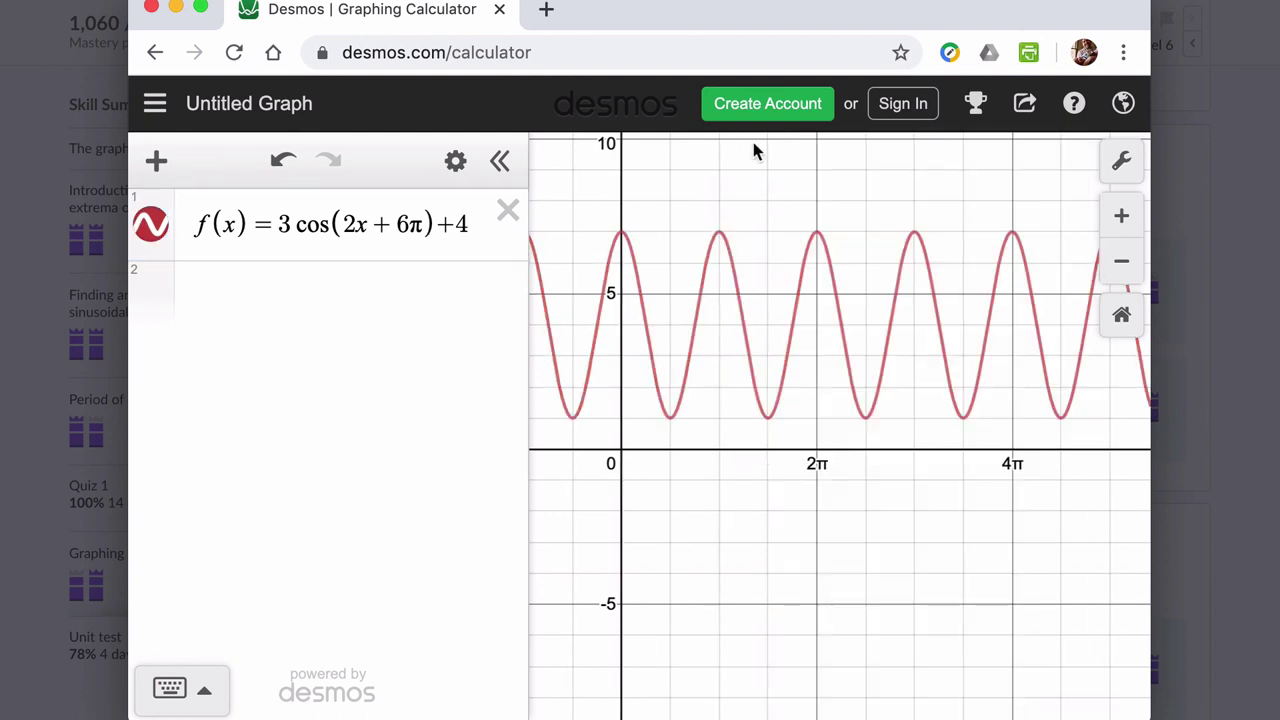
Bring the negative-x side of the Desmos curve into view and compare it with the graph in the Khan Academy widget
{"action": "left_click", "coordinate": [708, 334]}
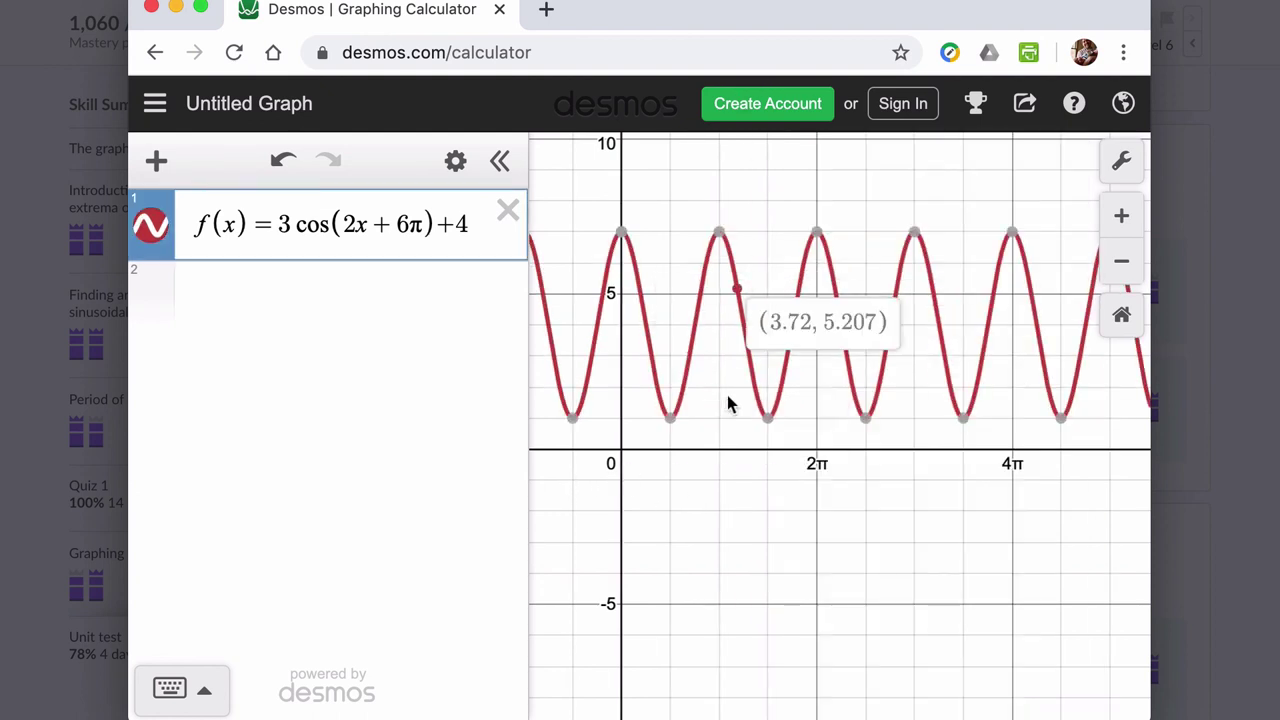
{"action": "left_click_drag", "start_coordinate": [717, 432], "coordinate": [1046, 451]}
{"action": "left_click_drag", "start_coordinate": [953, 14], "coordinate": [916, 521]}
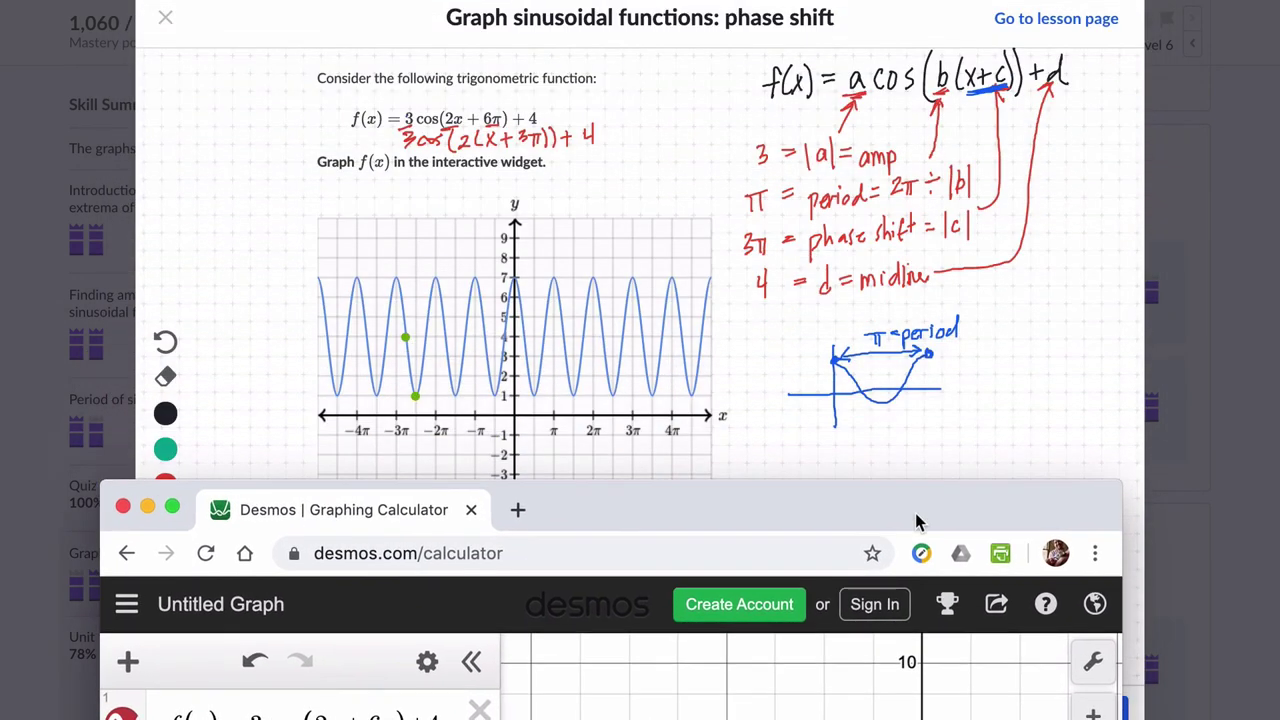
{"action": "left_click", "coordinate": [445, 427]}
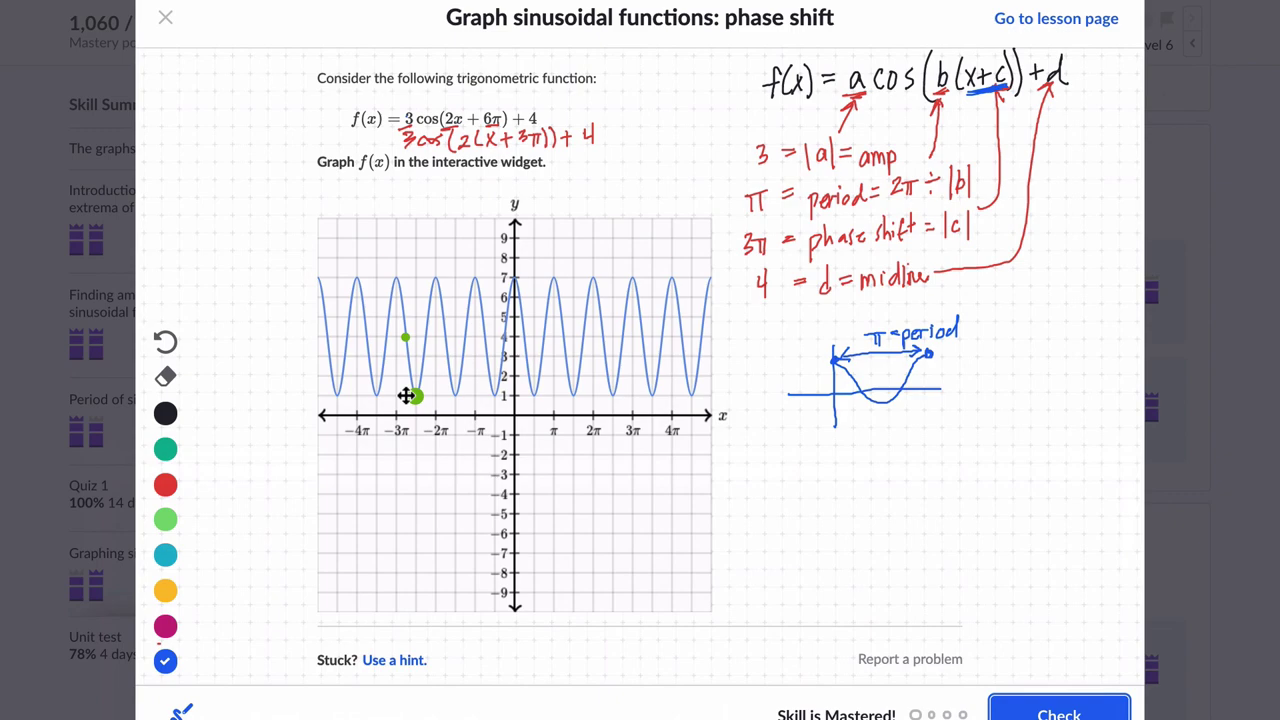
{"action": "key", "text": "super+Tab"}
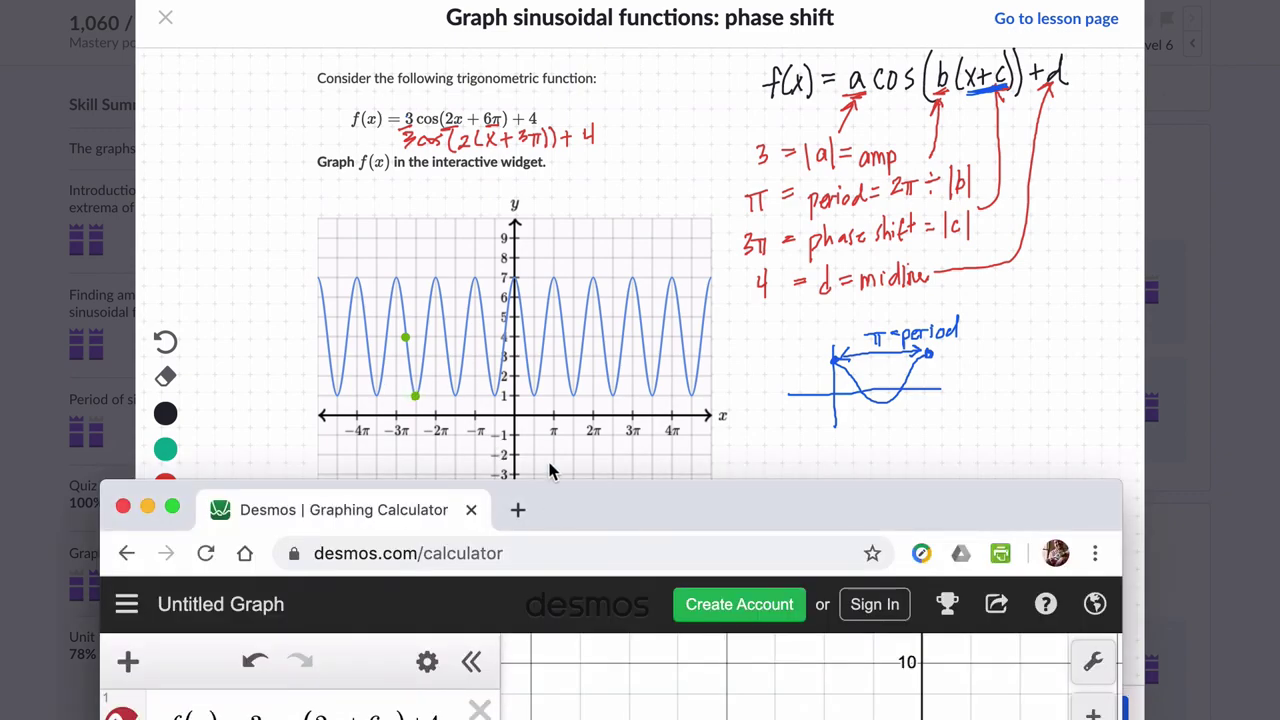
Show the coordinates of the Desmos curve's minimum at x = −5π/2 and maximum at x = −3π, and compare them with the widget
{"action": "left_click_drag", "start_coordinate": [550, 507], "coordinate": [580, 29]}
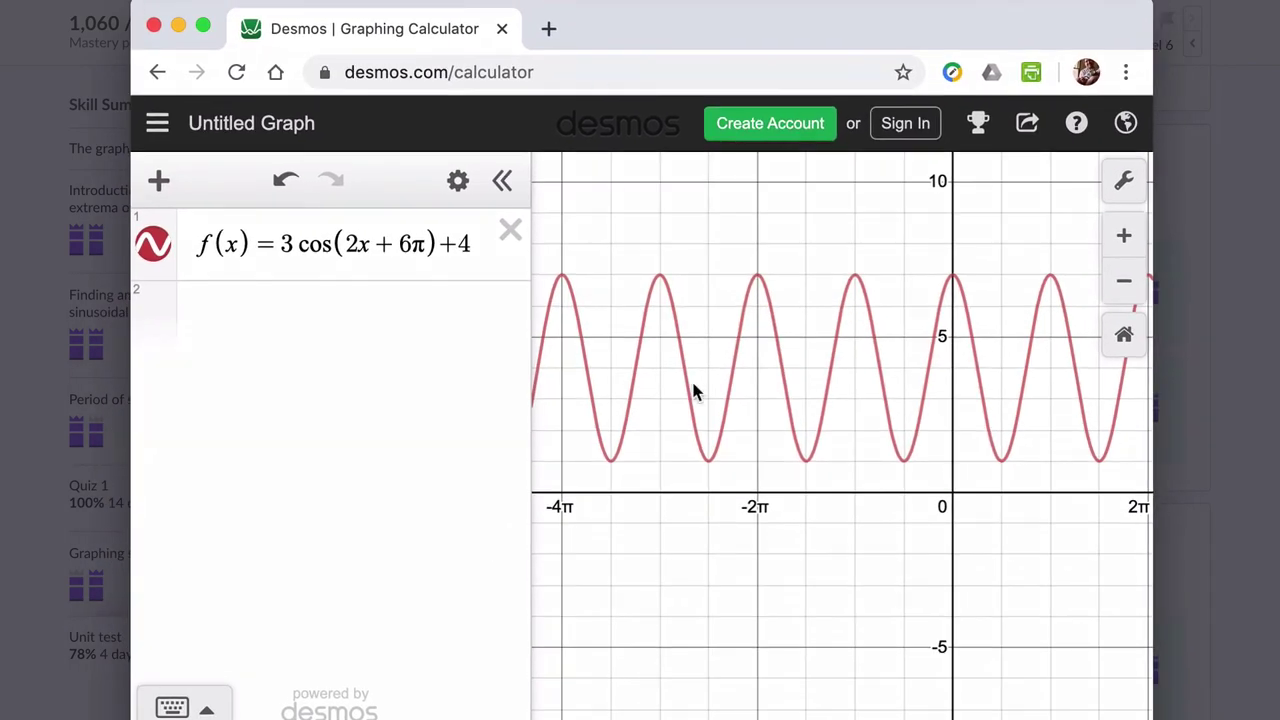
{"action": "left_click", "coordinate": [711, 464]}
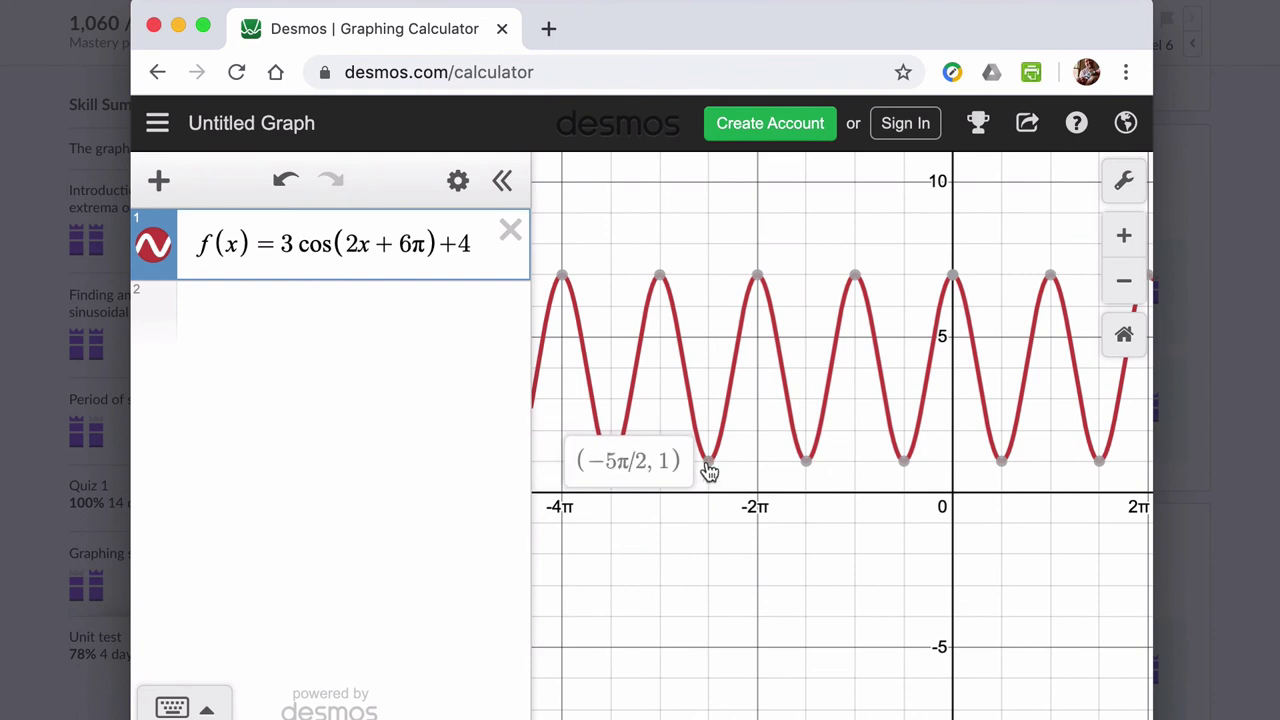
{"action": "left_click", "coordinate": [708, 464]}
{"action": "mouse_move", "coordinate": [680, 364]}
{"action": "left_mouse_down"}
{"action": "mouse_move", "coordinate": [685, 384]}
{"action": "mouse_move", "coordinate": [672, 306]}
{"action": "mouse_move", "coordinate": [655, 290]}
{"action": "left_mouse_up"}
{"action": "left_click", "coordinate": [655, 290]}
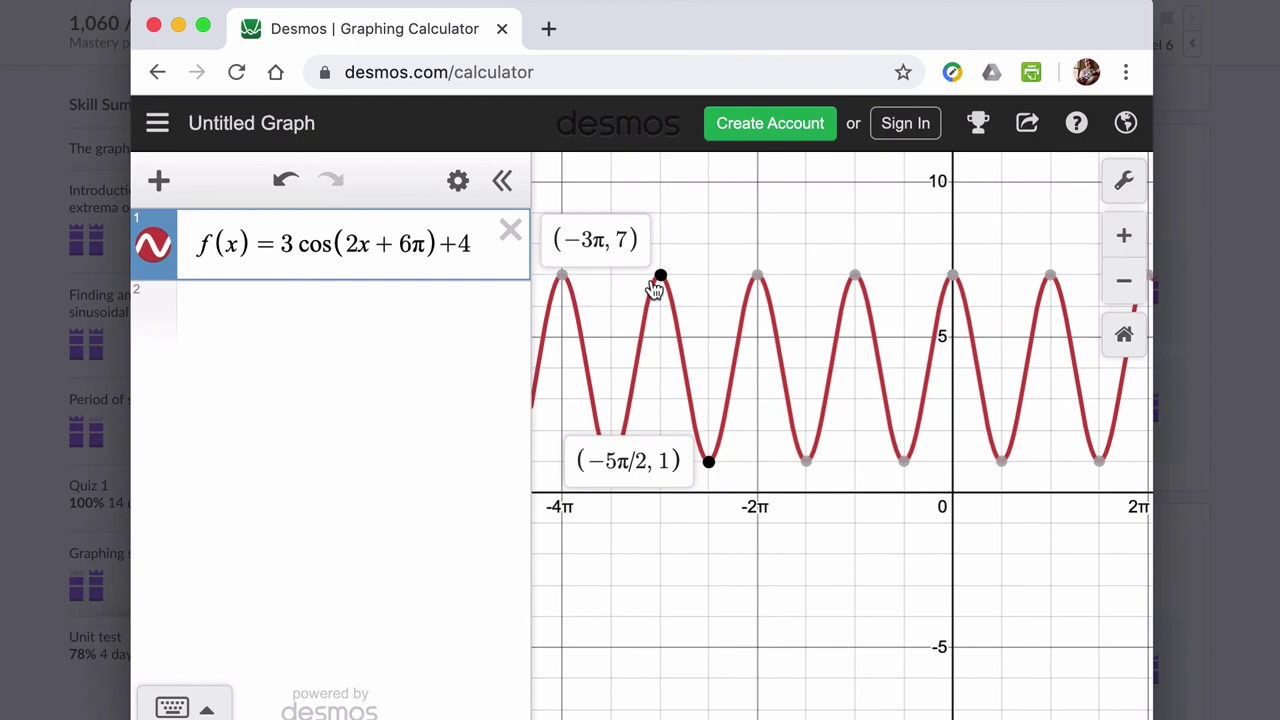
{"action": "key", "text": "super+grave"}
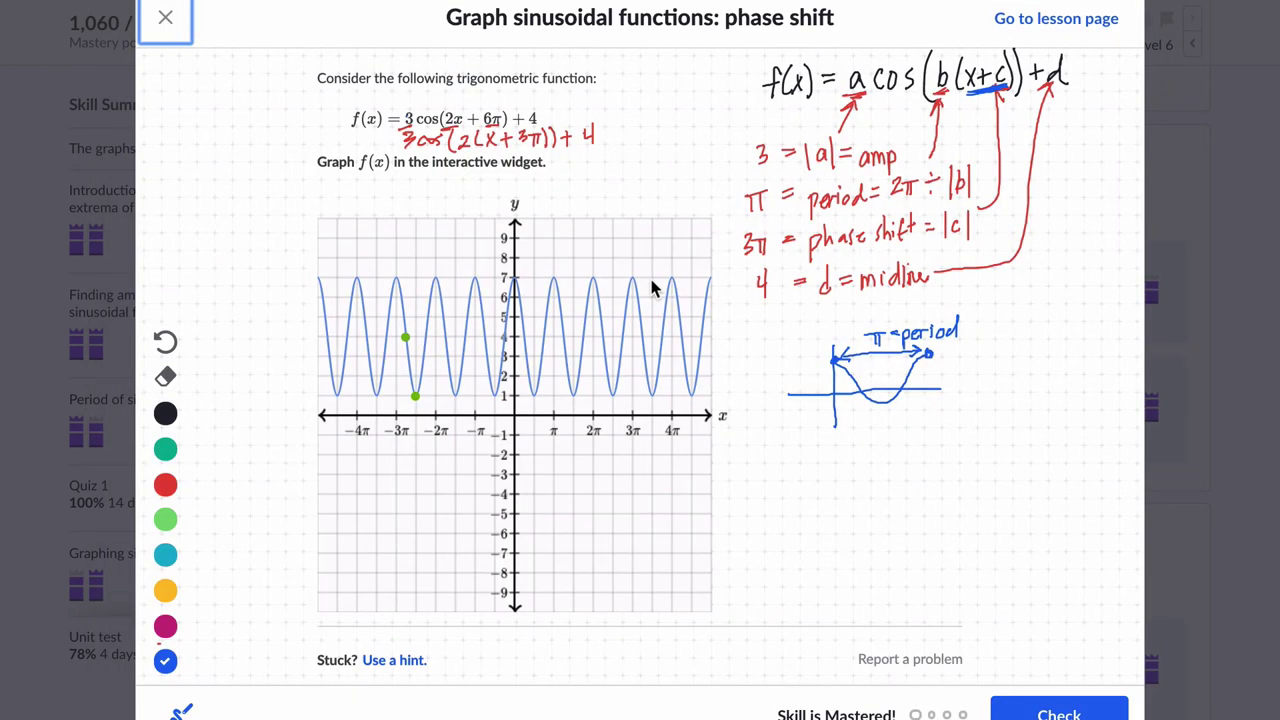
{"action": "key", "text": "super+grave"}
Add the midline y = 4 in Desmos and show the coordinates of its intersection with the curve at x = −11π/4
{"action": "left_click", "coordinate": [402, 353]}
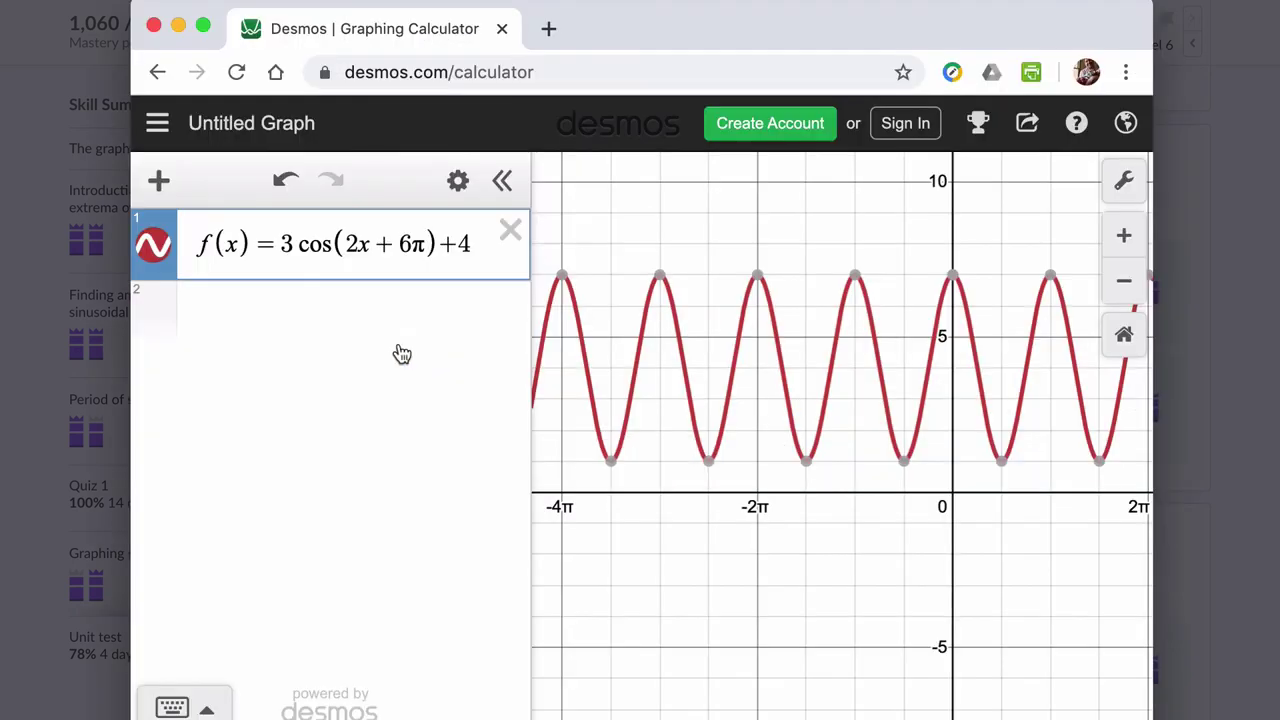
{"action": "type", "text": "y=4"}
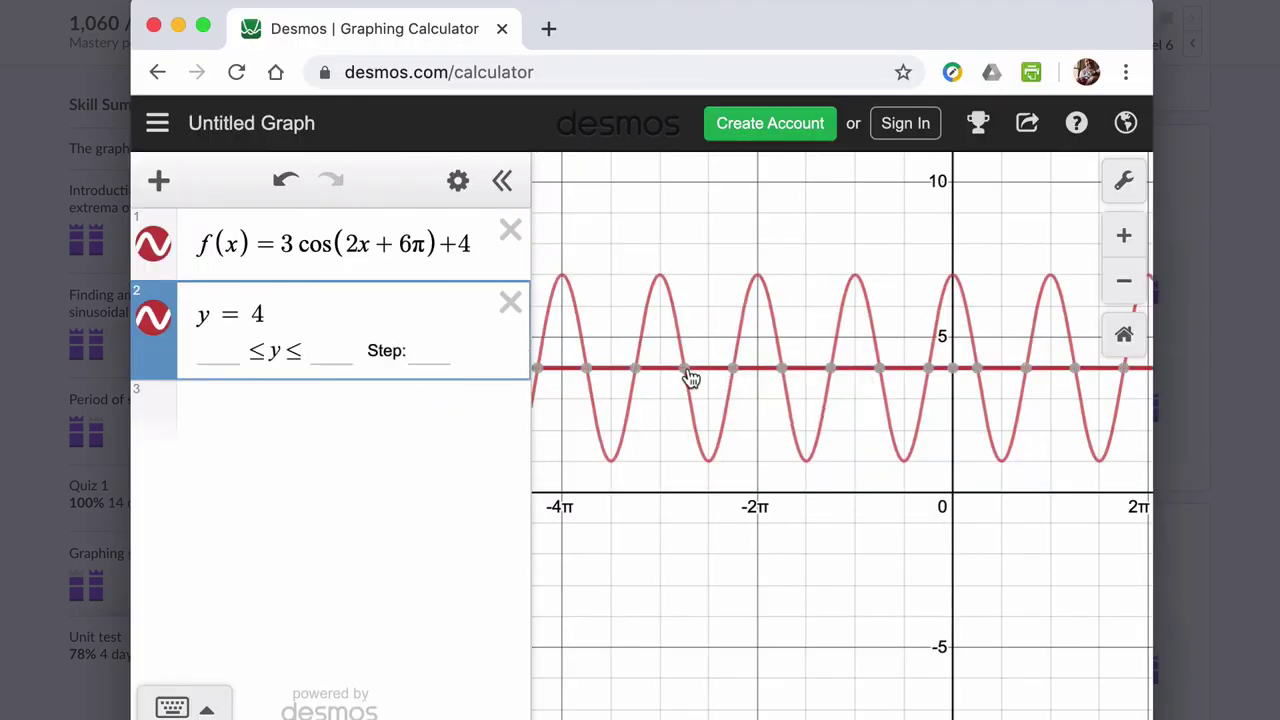
{"action": "left_click", "coordinate": [684, 372]}
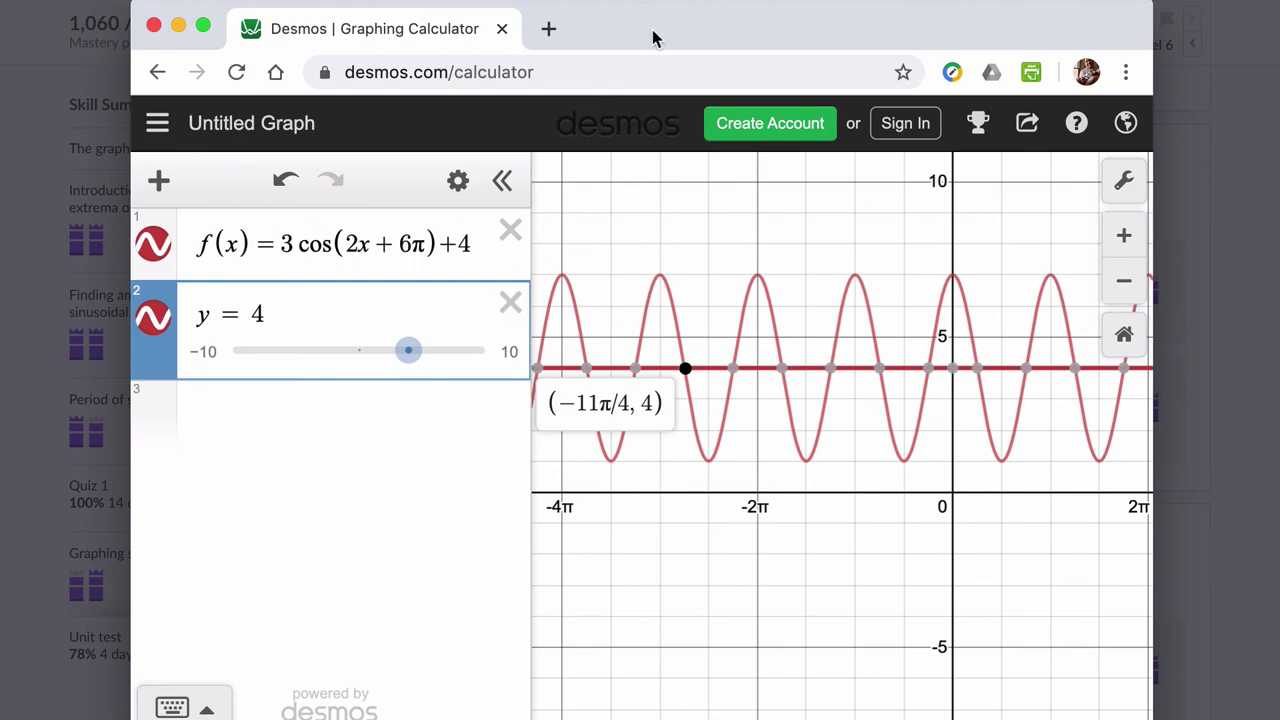
Switch back to the Khan Academy exercise, check the graphed answer, and continue to the next question
{"action": "key", "text": "super+Tab"}
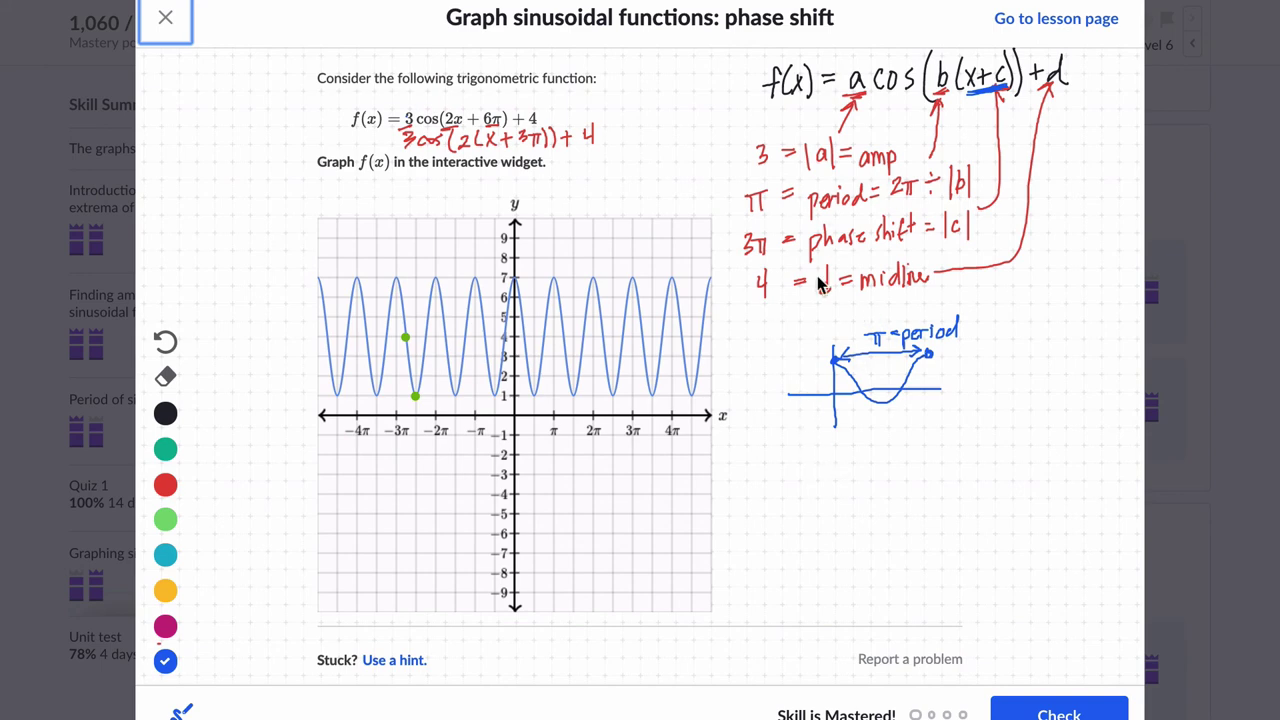
{"action": "left_click", "coordinate": [1059, 712]}
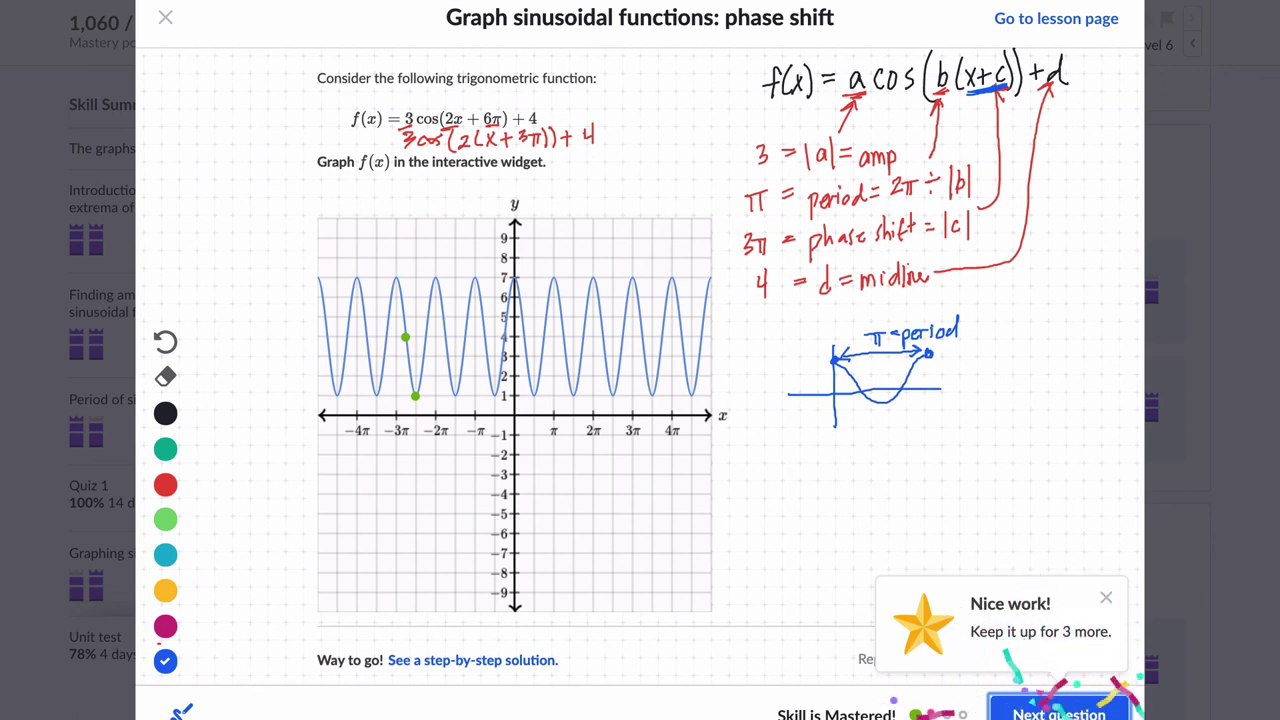
{"action": "key", "text": "Return"}
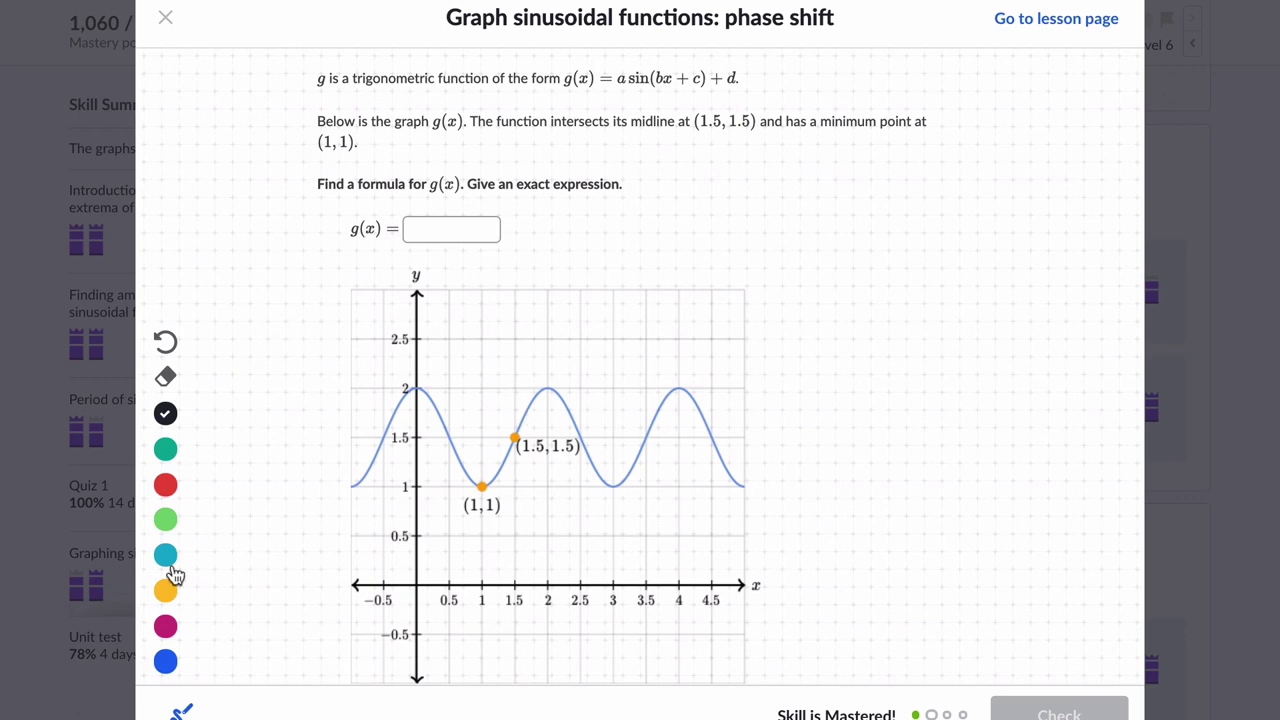
Draw a red midline across the graph at y = 1.5, underline d in the general form, and write d = 1.5
{"action": "left_click", "coordinate": [165, 486]}
{"action": "left_click_drag", "start_coordinate": [372, 437], "coordinate": [667, 440]}
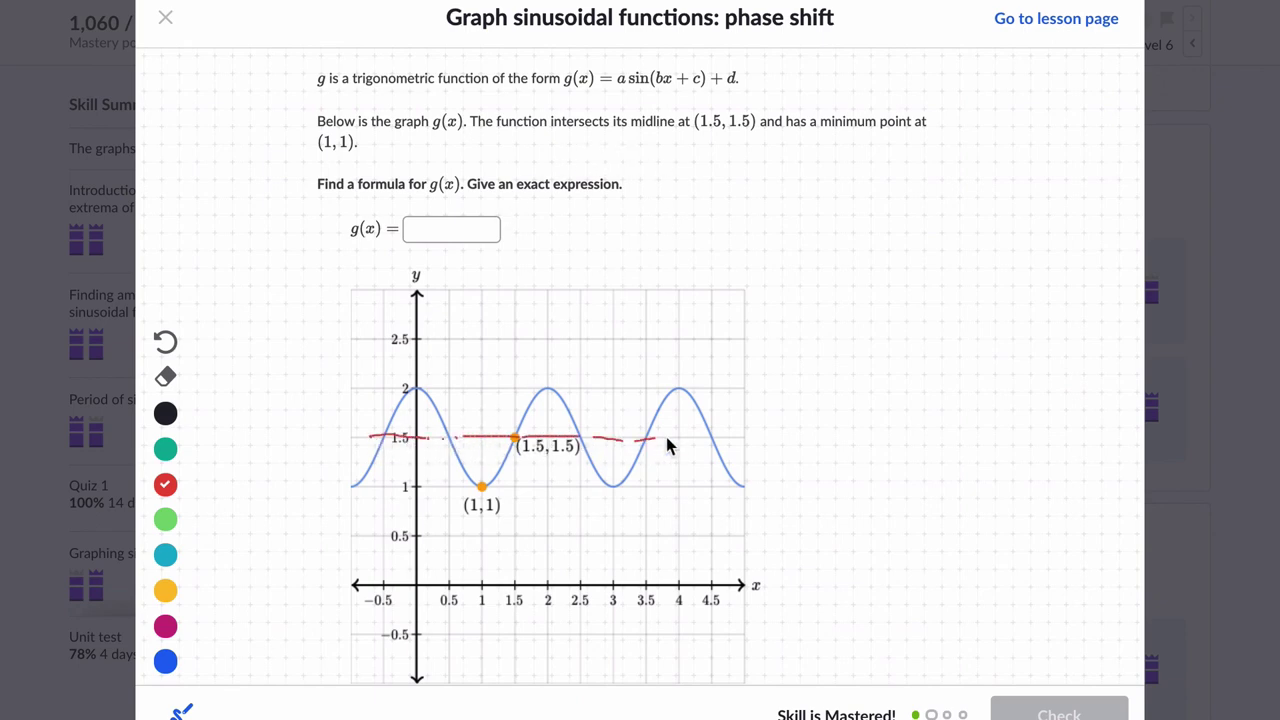
{"action": "left_click_drag", "start_coordinate": [728, 90], "coordinate": [738, 88]}
Mark the height from the midline to the minimum (1, 1) in red, write a = 0.5, and label the height amp=0.5
{"action": "left_click_drag", "start_coordinate": [480, 432], "coordinate": [478, 484]}
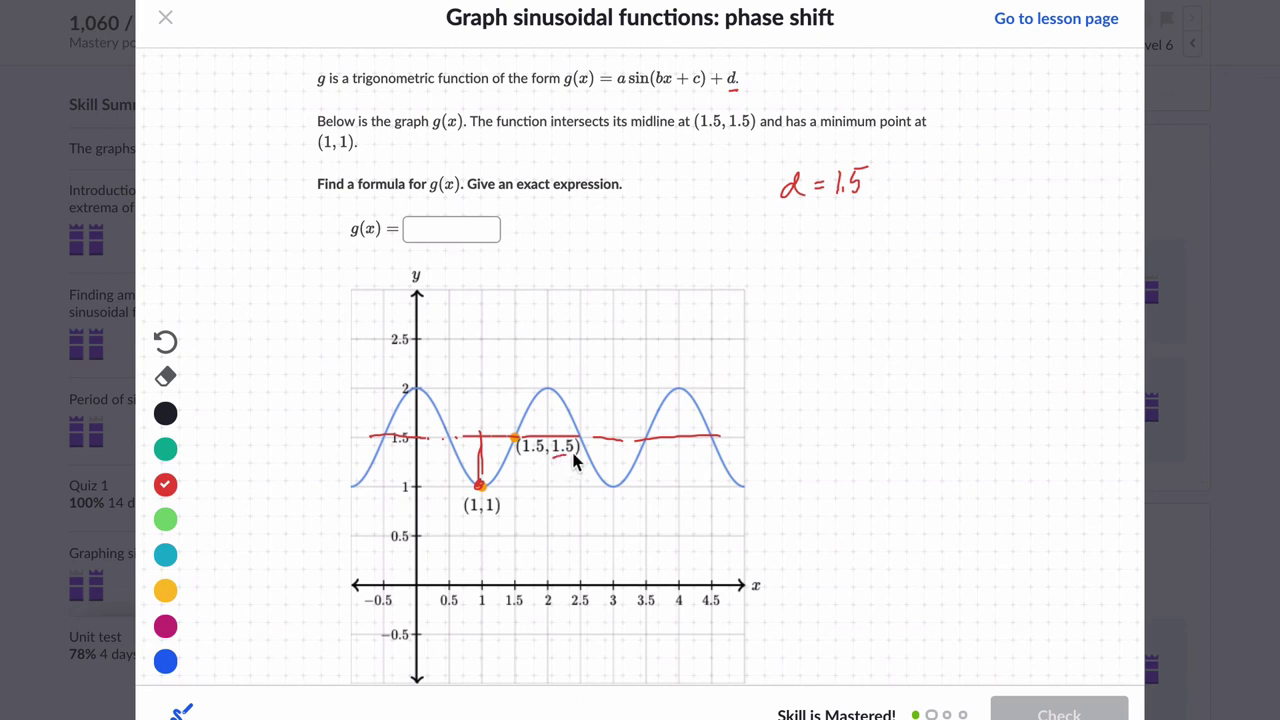
{"action": "left_click_drag", "start_coordinate": [486, 514], "coordinate": [499, 511]}
{"action": "mouse_move", "coordinate": [815, 233]}
{"action": "left_mouse_down"}
{"action": "mouse_move", "coordinate": [866, 236]}
{"action": "mouse_move", "coordinate": [874, 213]}
{"action": "left_mouse_up"}
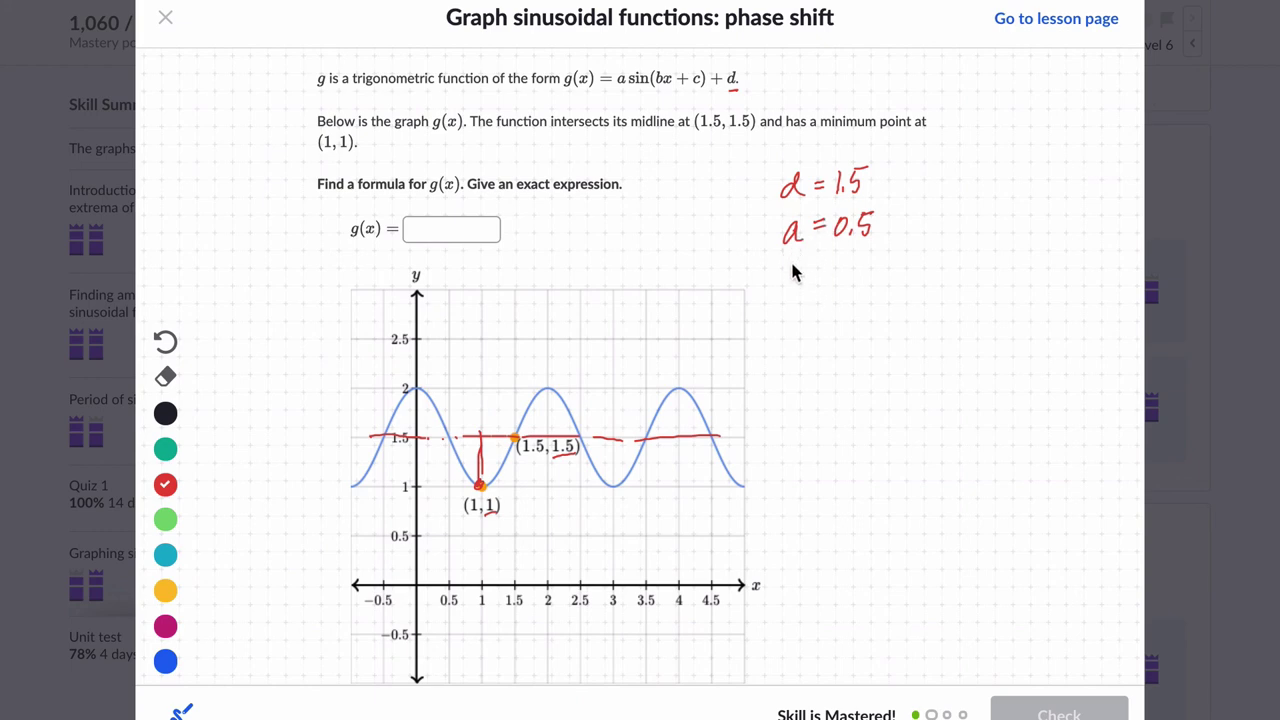
{"action": "left_click_drag", "start_coordinate": [484, 462], "coordinate": [542, 498]}
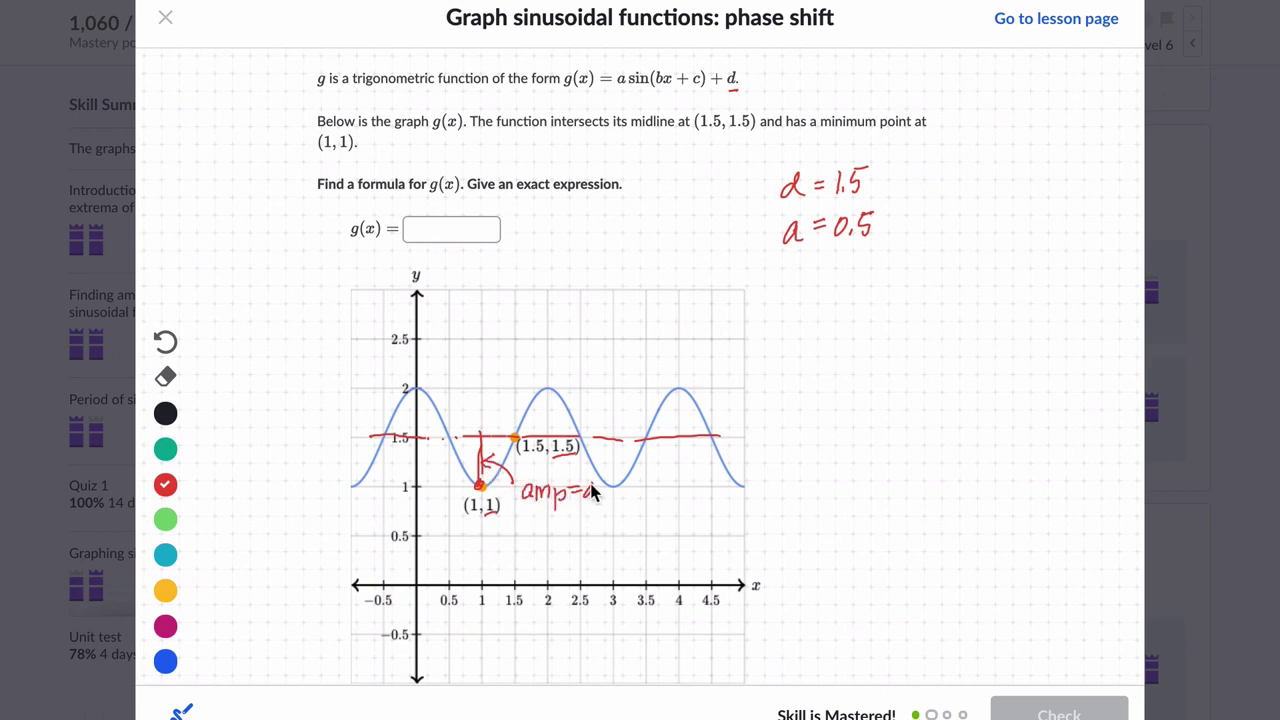
{"action": "left_click_drag", "start_coordinate": [609, 483], "coordinate": [614, 491]}
Erase the 0.5 in the note for a and rewrite it in red as a = ±0.5
{"action": "left_click", "coordinate": [166, 377]}
{"action": "left_click_drag", "start_coordinate": [843, 245], "coordinate": [848, 230]}
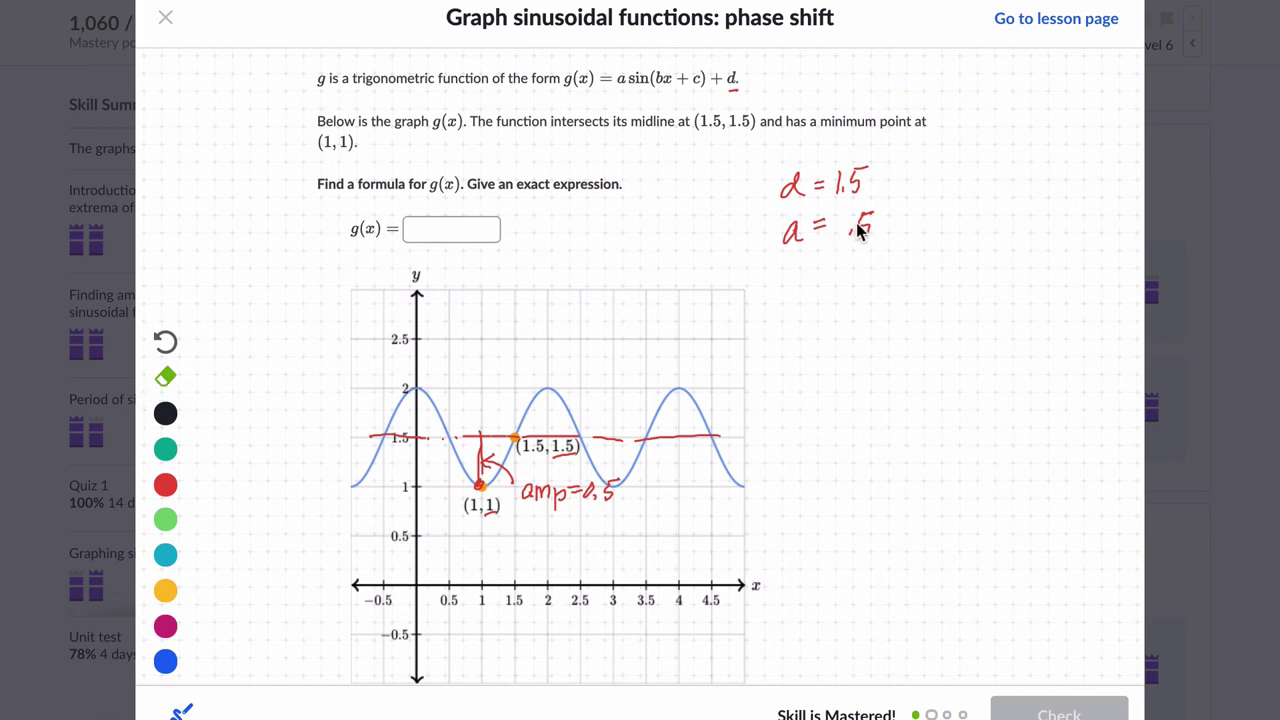
{"action": "mouse_move", "coordinate": [863, 229]}
{"action": "left_mouse_down"}
{"action": "mouse_move", "coordinate": [871, 240]}
{"action": "mouse_move", "coordinate": [845, 230]}
{"action": "mouse_move", "coordinate": [889, 229]}
{"action": "mouse_move", "coordinate": [879, 237]}
{"action": "left_mouse_up"}
{"action": "left_click", "coordinate": [165, 484]}
{"action": "left_click_drag", "start_coordinate": [885, 206], "coordinate": [900, 205]}
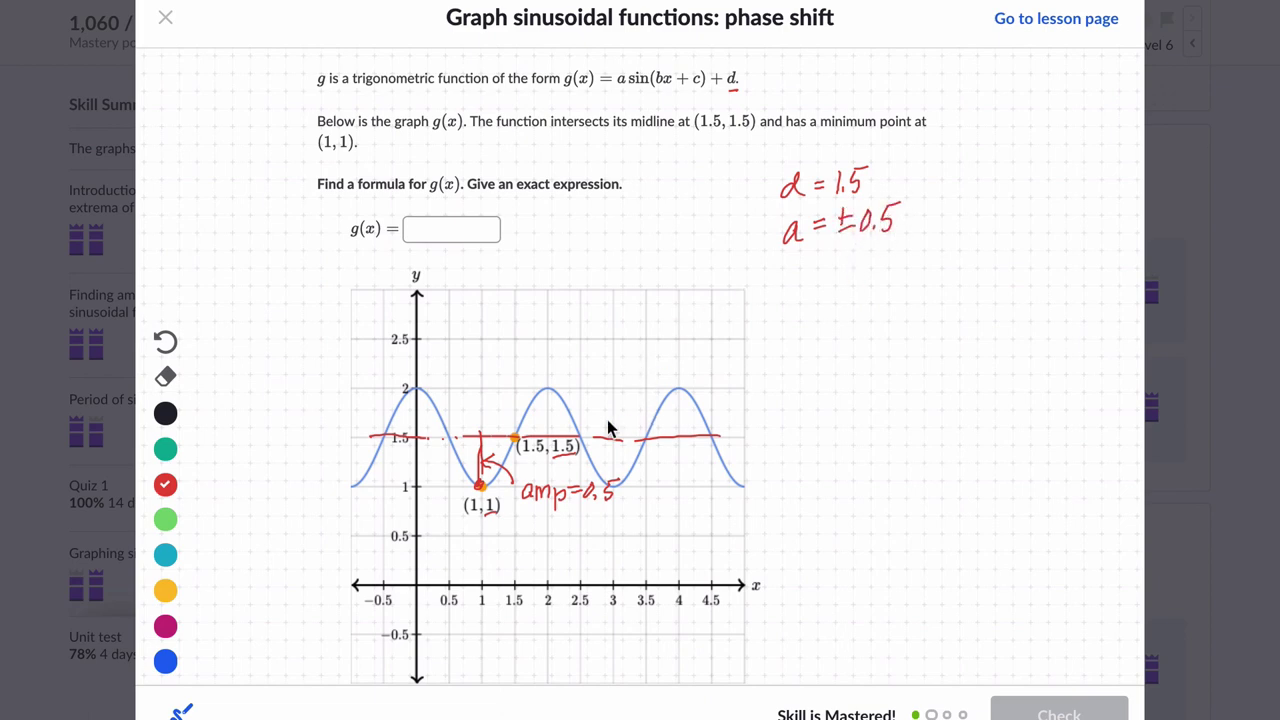
Dot the maxima at x = 2 and x = 4 in red, connect them with a line, and label it p=2
{"action": "left_click", "coordinate": [542, 386]}
{"action": "left_click_drag", "start_coordinate": [544, 386], "coordinate": [547, 388]}
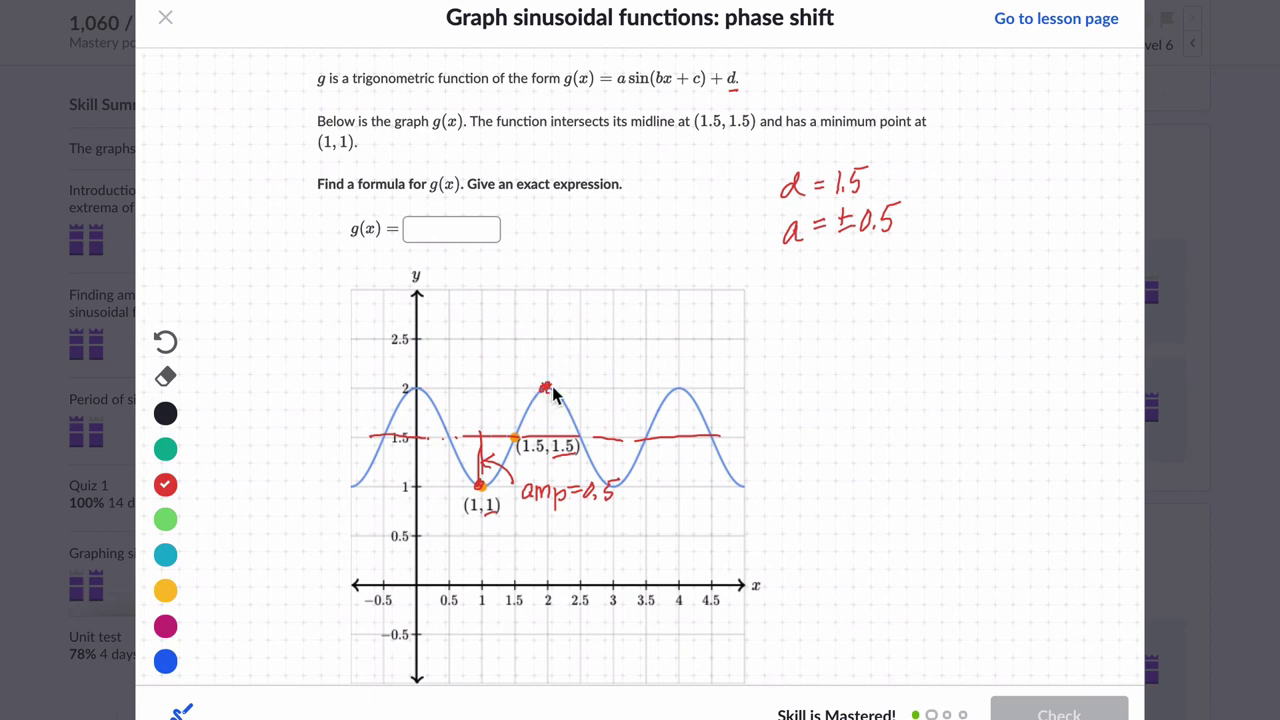
{"action": "left_click", "coordinate": [679, 387]}
{"action": "left_click_drag", "start_coordinate": [547, 383], "coordinate": [670, 384]}
{"action": "left_click_drag", "start_coordinate": [576, 355], "coordinate": [577, 362]}
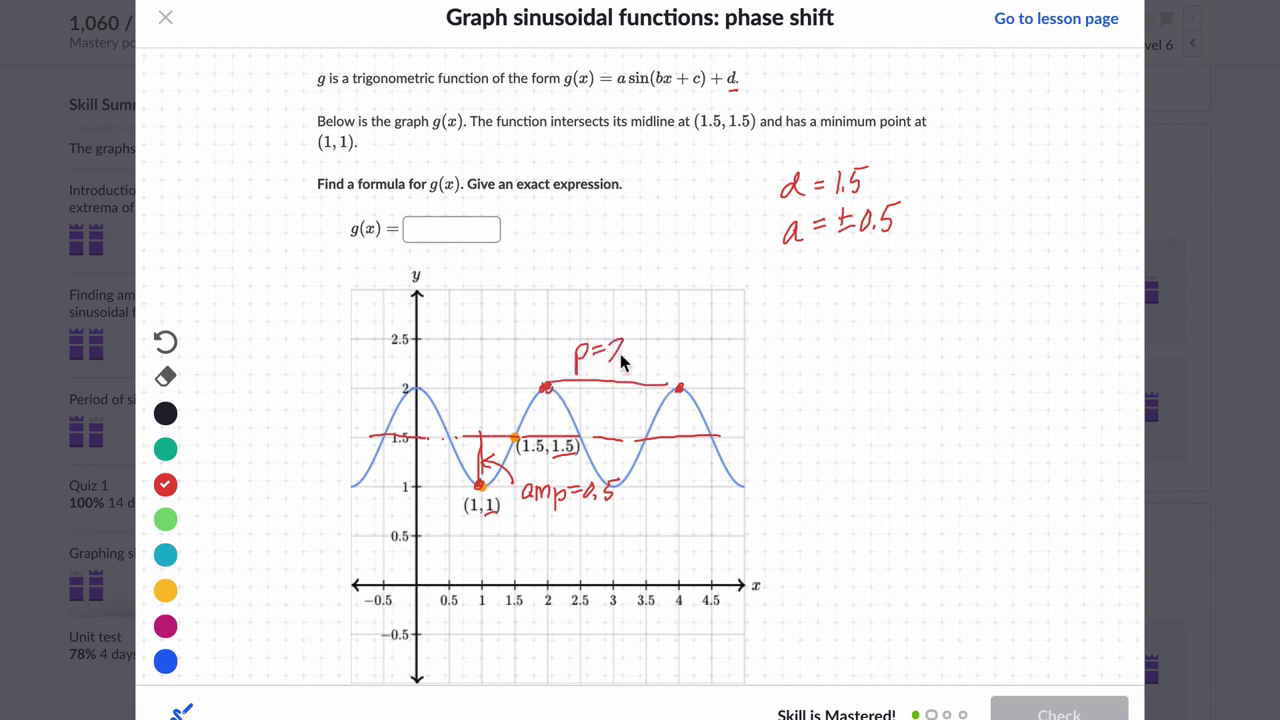
Underline b in the general form and write p = 2π/|b| ⇔ |b| = 2π/2 = ±π in red
{"action": "left_click_drag", "start_coordinate": [656, 89], "coordinate": [665, 88]}
{"action": "mouse_move", "coordinate": [781, 284]}
{"action": "left_mouse_down"}
{"action": "mouse_move", "coordinate": [841, 282]}
{"action": "mouse_move", "coordinate": [856, 265]}
{"action": "mouse_move", "coordinate": [829, 320]}
{"action": "left_mouse_up"}
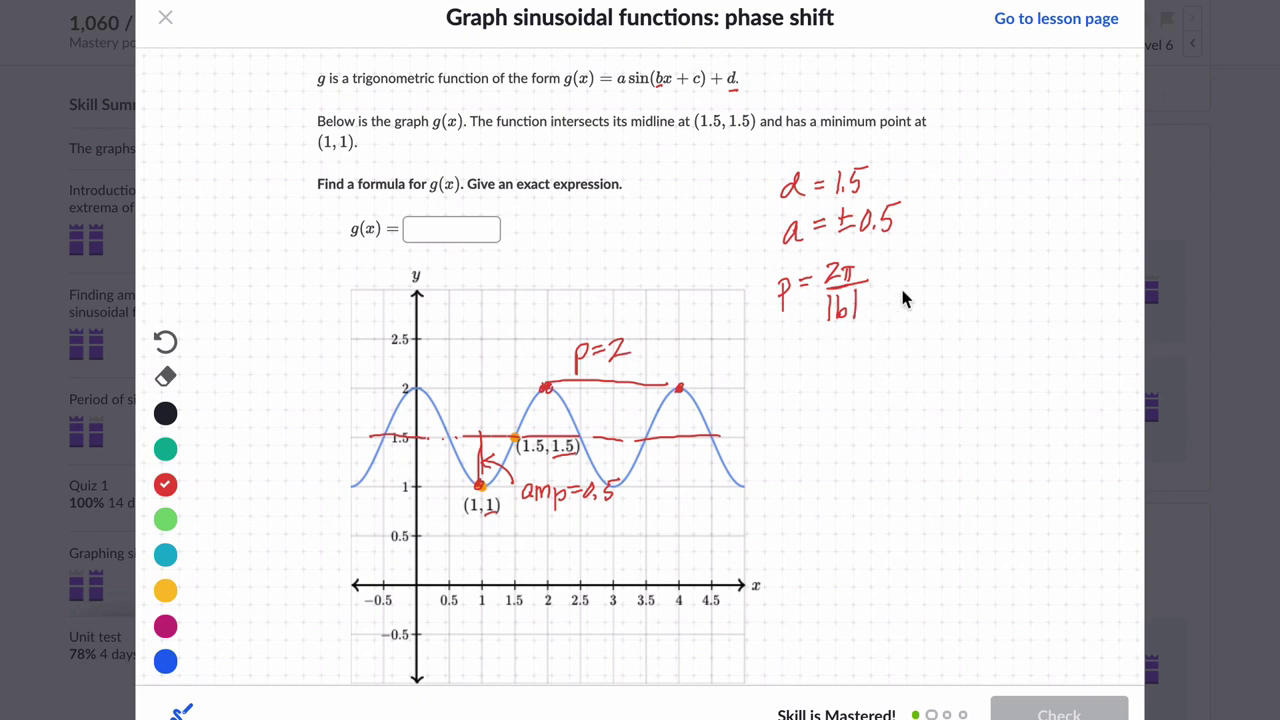
{"action": "left_click_drag", "start_coordinate": [878, 274], "coordinate": [936, 280]}
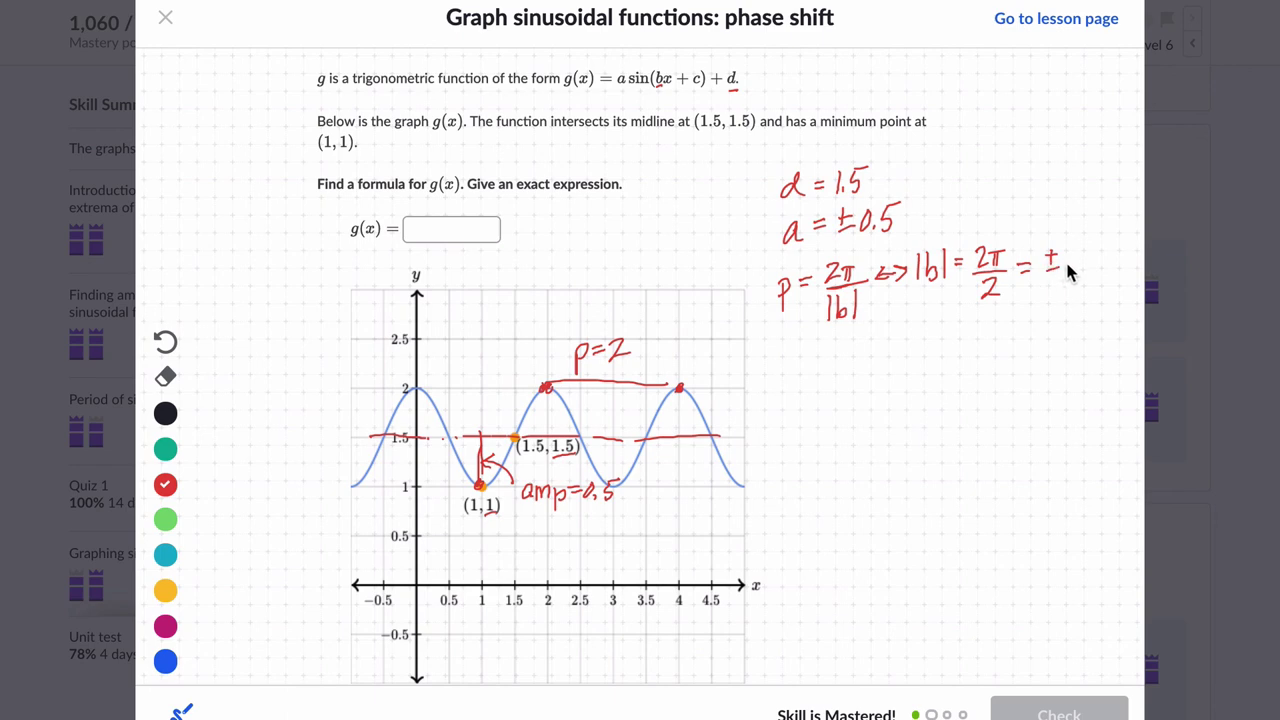
{"action": "left_click_drag", "start_coordinate": [1063, 257], "coordinate": [1079, 272]}
Underline sin in the general form in light green and undo the stray mark at the graph's maximum on the y-axis
{"action": "left_click", "coordinate": [165, 519]}
{"action": "left_click_drag", "start_coordinate": [626, 92], "coordinate": [648, 88]}
{"action": "mouse_move", "coordinate": [406, 388]}
{"action": "left_mouse_down"}
{"action": "mouse_move", "coordinate": [481, 486]}
{"action": "mouse_move", "coordinate": [541, 402]}
{"action": "mouse_move", "coordinate": [489, 480]}
{"action": "mouse_move", "coordinate": [458, 430]}
{"action": "mouse_move", "coordinate": [414, 402]}
{"action": "left_mouse_up"}
{"action": "left_click", "coordinate": [166, 342]}
Draw light green axes labelled x and y crossing at the midline point (1.5, 1.5)
{"action": "left_click_drag", "start_coordinate": [511, 413], "coordinate": [512, 481]}
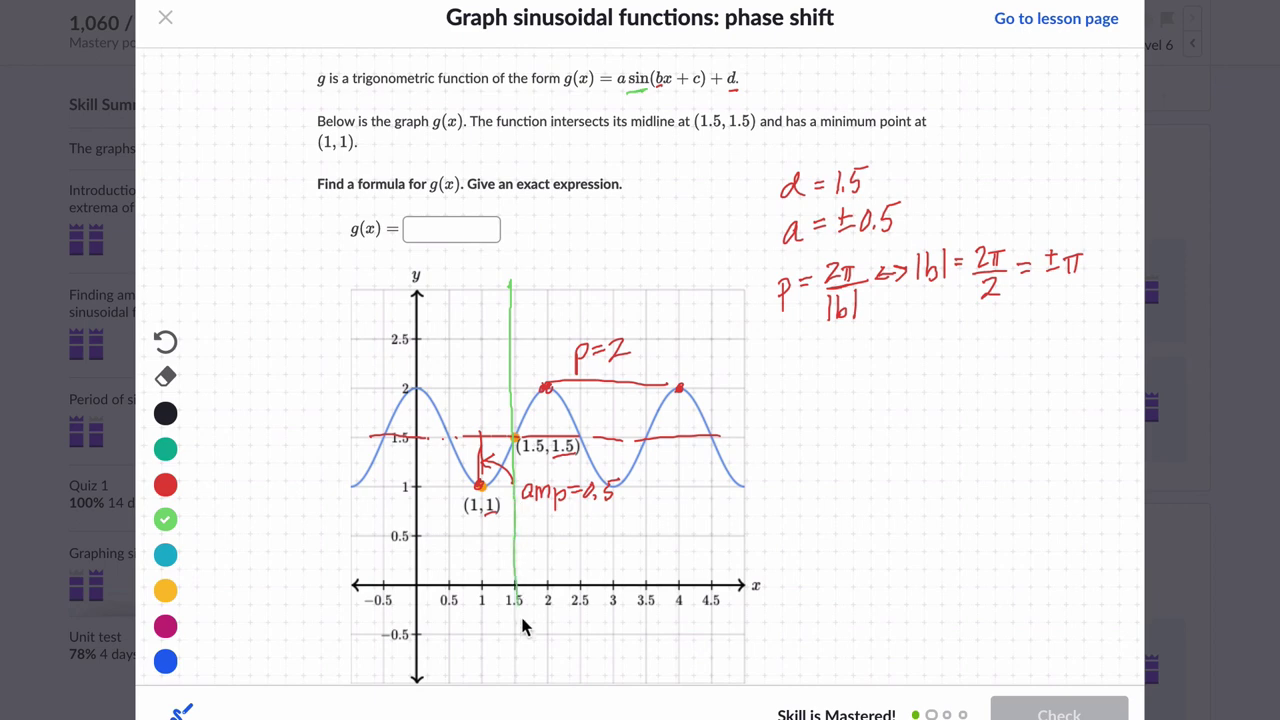
{"action": "left_click_drag", "start_coordinate": [518, 610], "coordinate": [512, 290]}
{"action": "left_click_drag", "start_coordinate": [335, 437], "coordinate": [656, 440]}
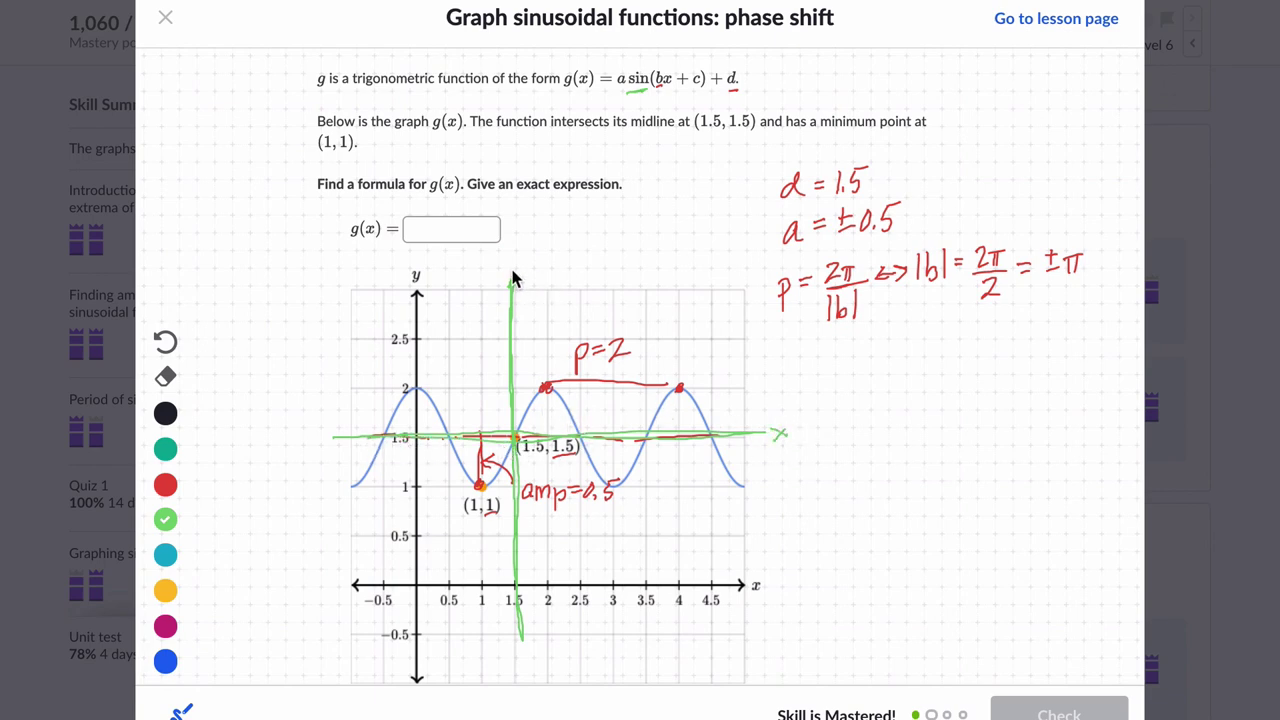
{"action": "left_click_drag", "start_coordinate": [515, 263], "coordinate": [512, 257]}
Trace the sine curve in yellow from the minimum (1, 1) to the graph's edge near x = 5
{"action": "left_click", "coordinate": [165, 592]}
{"action": "mouse_move", "coordinate": [479, 485]}
{"action": "left_mouse_down"}
{"action": "mouse_move", "coordinate": [550, 390]}
{"action": "mouse_move", "coordinate": [606, 480]}
{"action": "mouse_move", "coordinate": [628, 480]}
{"action": "left_mouse_up"}
{"action": "mouse_move", "coordinate": [652, 425]}
{"action": "left_mouse_down"}
{"action": "mouse_move", "coordinate": [690, 374]}
{"action": "mouse_move", "coordinate": [745, 483]}
{"action": "left_mouse_up"}
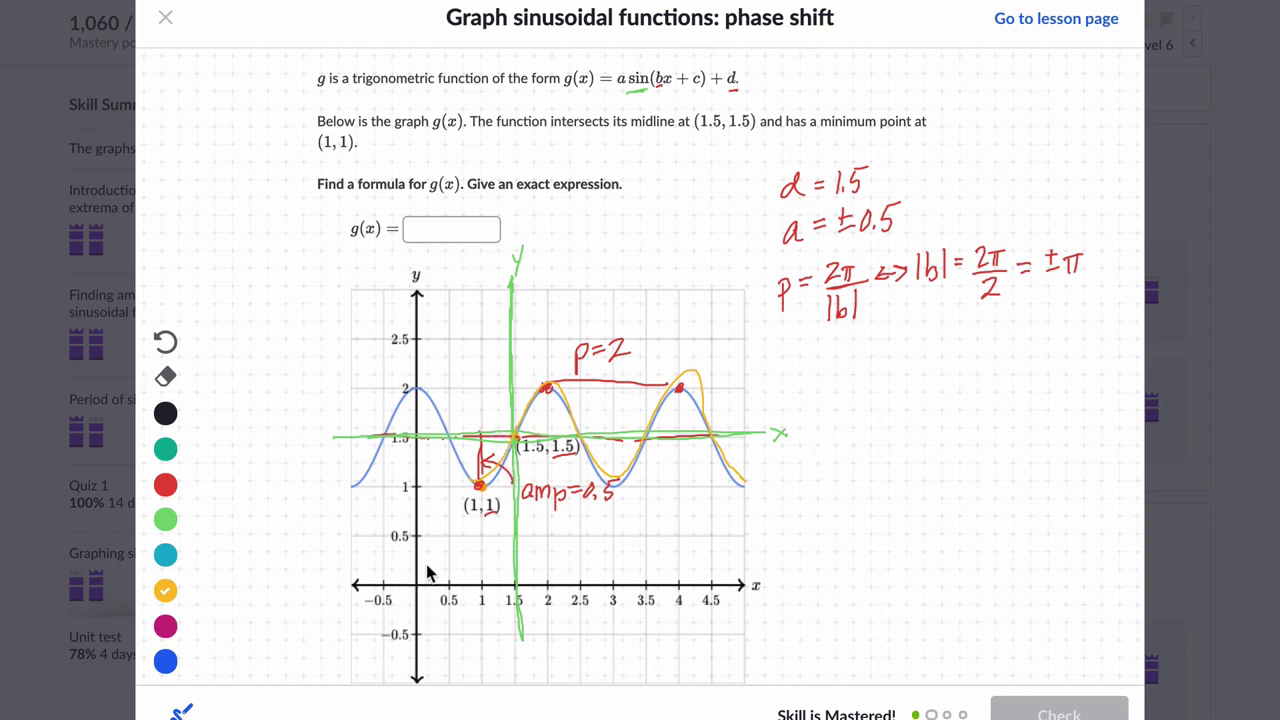
Undo the yellow curve trace and the green axes drawn over the graph
{"action": "left_click", "coordinate": [165, 342]}
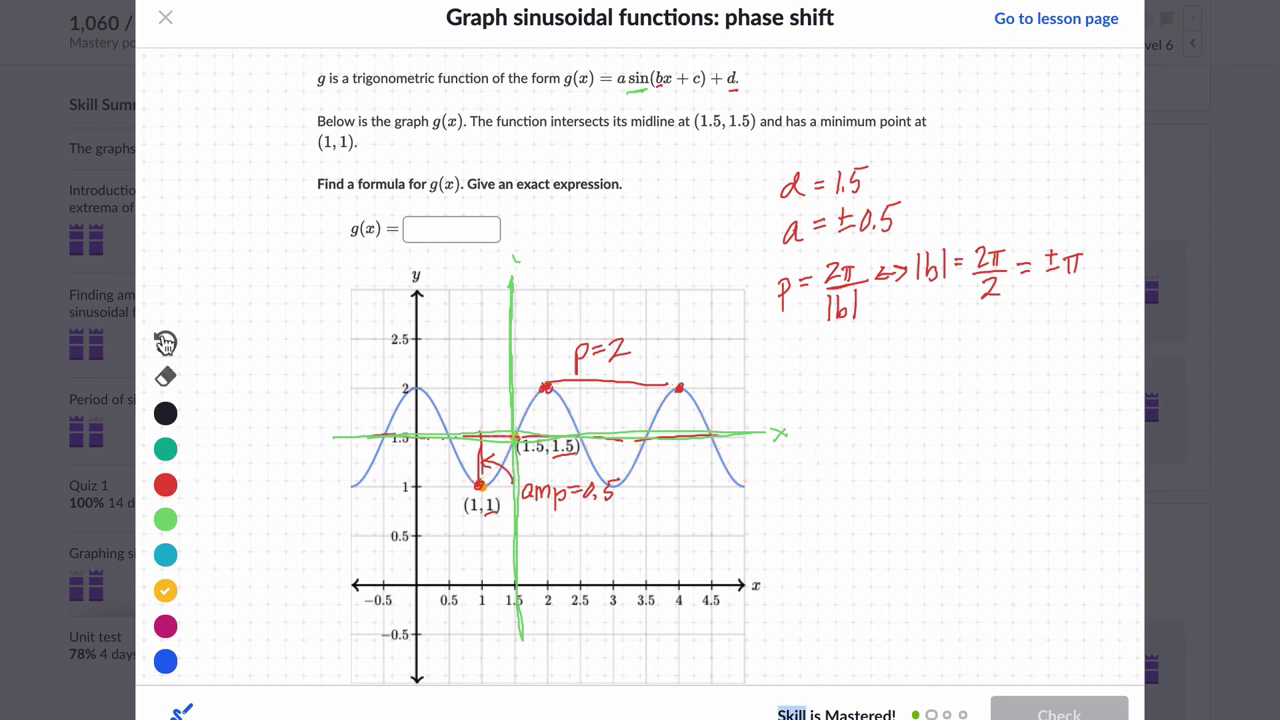
{"action": "left_click", "coordinate": [165, 342]}
{"action": "left_click", "coordinate": [166, 342]}
{"action": "left_click", "coordinate": [166, 342]}
{"action": "left_click", "coordinate": [166, 342]}
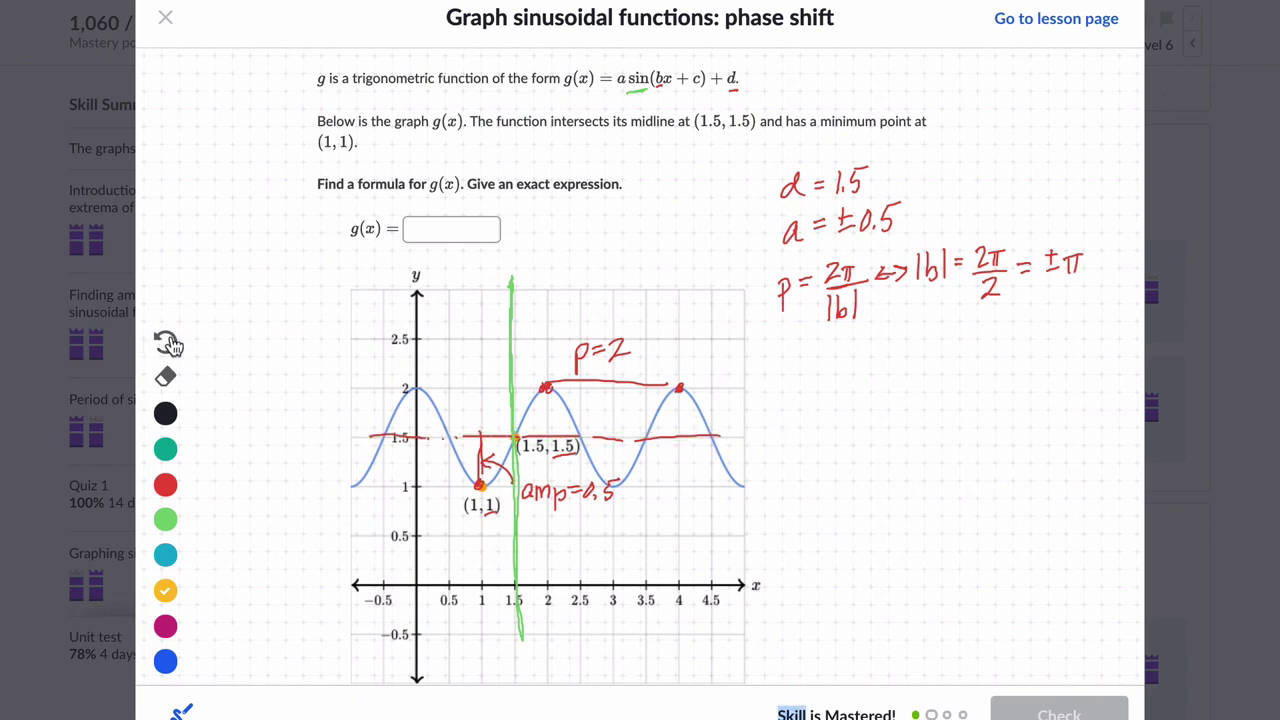
{"action": "left_click", "coordinate": [166, 342]}
Sketch small black axes beside the graph and draw a green sine wave passing through their origin
{"action": "left_click", "coordinate": [165, 413]}
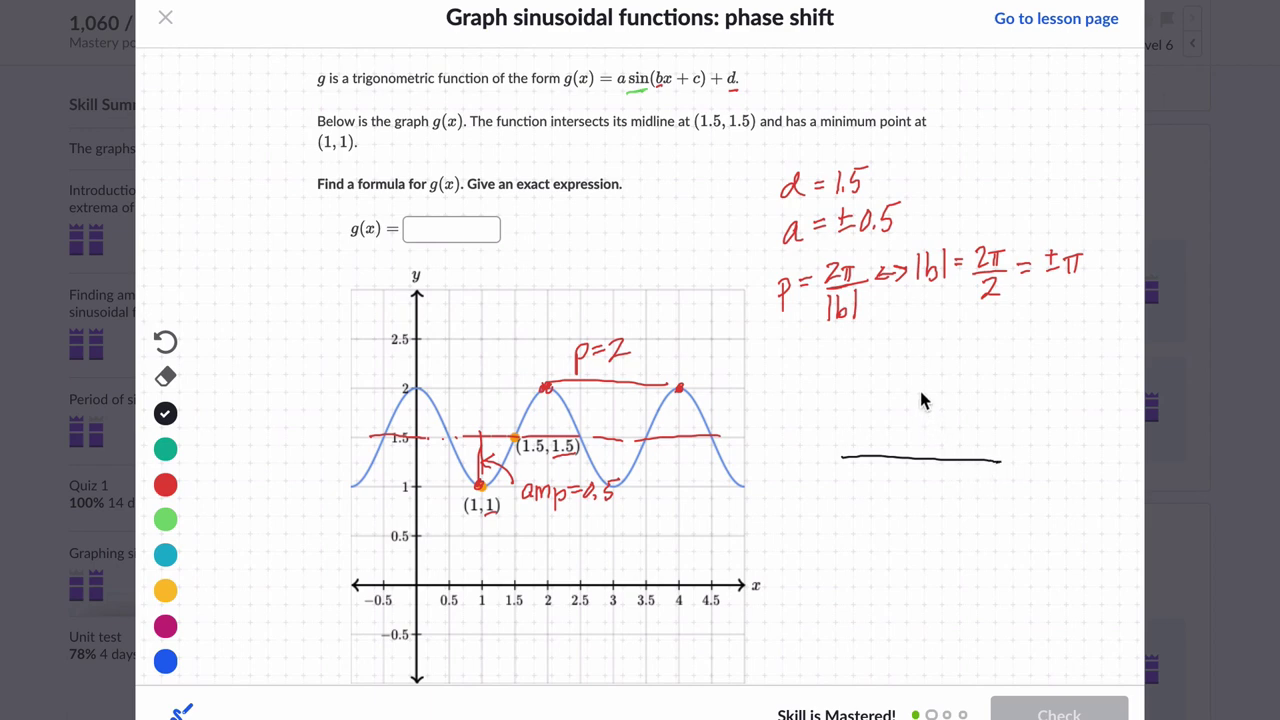
{"action": "left_click_drag", "start_coordinate": [922, 472], "coordinate": [922, 542]}
{"action": "left_click", "coordinate": [164, 455]}
{"action": "left_click_drag", "start_coordinate": [902, 494], "coordinate": [925, 459]}
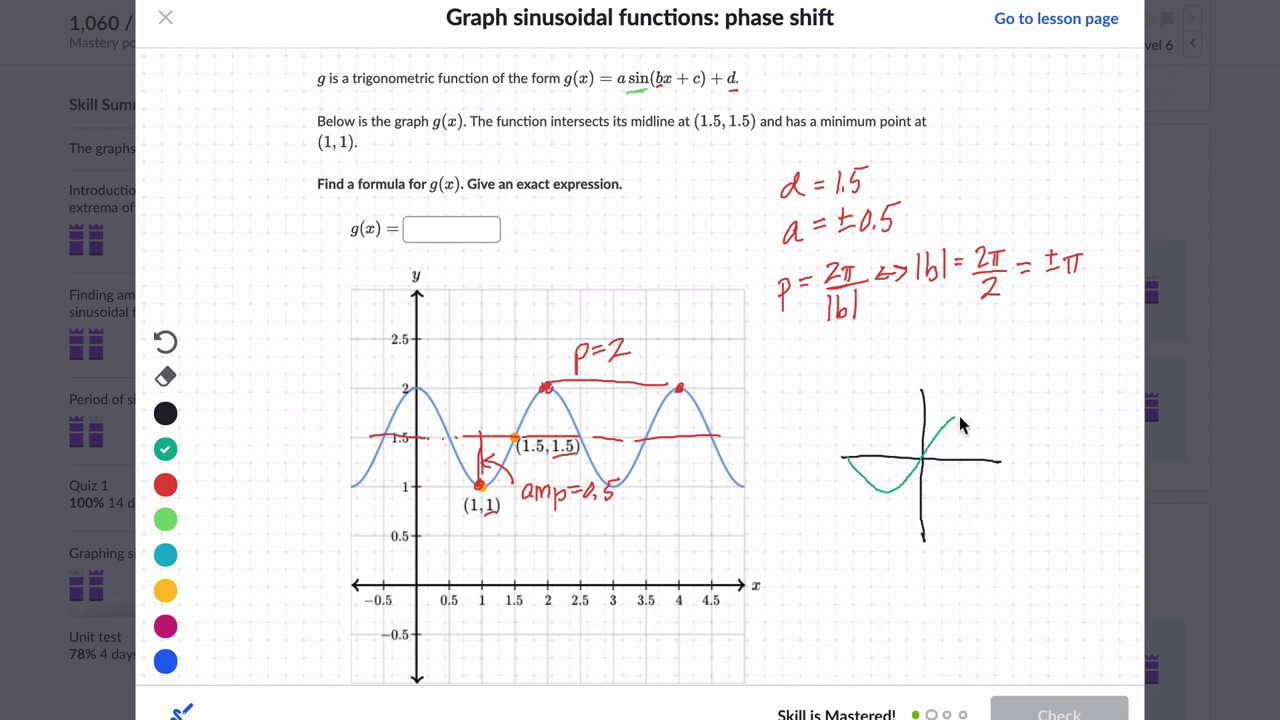
{"action": "left_click_drag", "start_coordinate": [959, 419], "coordinate": [990, 444]}
Label the sketched sine wave "f(x)=sin x" in green
{"action": "mouse_move", "coordinate": [996, 395]}
{"action": "left_mouse_down"}
{"action": "mouse_move", "coordinate": [992, 413]}
{"action": "mouse_move", "coordinate": [1014, 418]}
{"action": "left_mouse_up"}
{"action": "left_click_drag", "start_coordinate": [1004, 418], "coordinate": [1018, 403]}
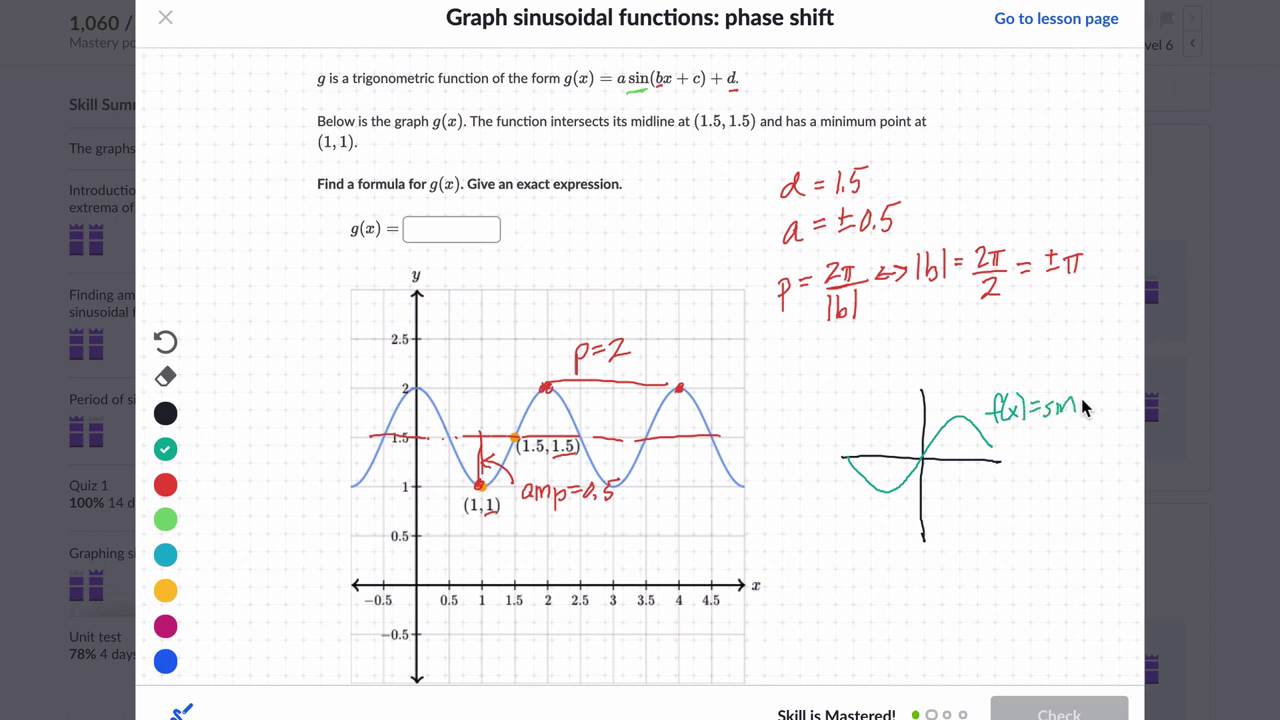
{"action": "left_click_drag", "start_coordinate": [1080, 398], "coordinate": [1093, 415]}
{"action": "left_click_drag", "start_coordinate": [1093, 398], "coordinate": [1080, 415]}
Mark the sketch's origin and the midline point (1.5, 1.5), and draw a green arrow along the midline from the y-axis to that point
{"action": "left_click", "coordinate": [921, 457]}
{"action": "left_click_drag", "start_coordinate": [515, 432], "coordinate": [510, 438]}
{"action": "mouse_move", "coordinate": [409, 438]}
{"action": "left_mouse_down"}
{"action": "mouse_move", "coordinate": [503, 436]}
{"action": "mouse_move", "coordinate": [490, 443]}
{"action": "left_mouse_up"}
Underline c in the general form and write "ps = 1.5 →" in green below the period calculation
{"action": "left_click_drag", "start_coordinate": [778, 384], "coordinate": [777, 362]}
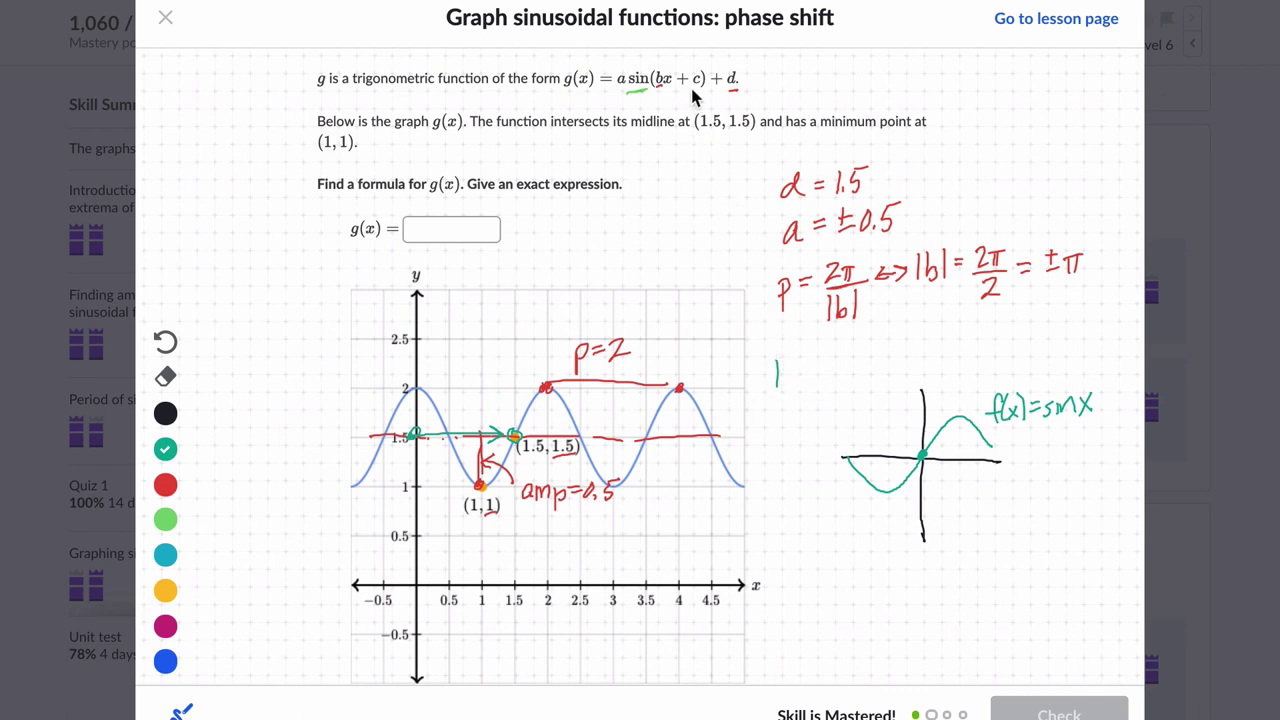
{"action": "left_click_drag", "start_coordinate": [693, 86], "coordinate": [697, 90]}
{"action": "mouse_move", "coordinate": [788, 362]}
{"action": "left_mouse_down"}
{"action": "mouse_move", "coordinate": [776, 372]}
{"action": "mouse_move", "coordinate": [788, 388]}
{"action": "left_mouse_up"}
{"action": "mouse_move", "coordinate": [776, 362]}
{"action": "left_mouse_down"}
{"action": "mouse_move", "coordinate": [776, 404]}
{"action": "mouse_move", "coordinate": [806, 368]}
{"action": "mouse_move", "coordinate": [810, 398]}
{"action": "mouse_move", "coordinate": [832, 362]}
{"action": "mouse_move", "coordinate": [826, 374]}
{"action": "mouse_move", "coordinate": [907, 359]}
{"action": "left_mouse_up"}
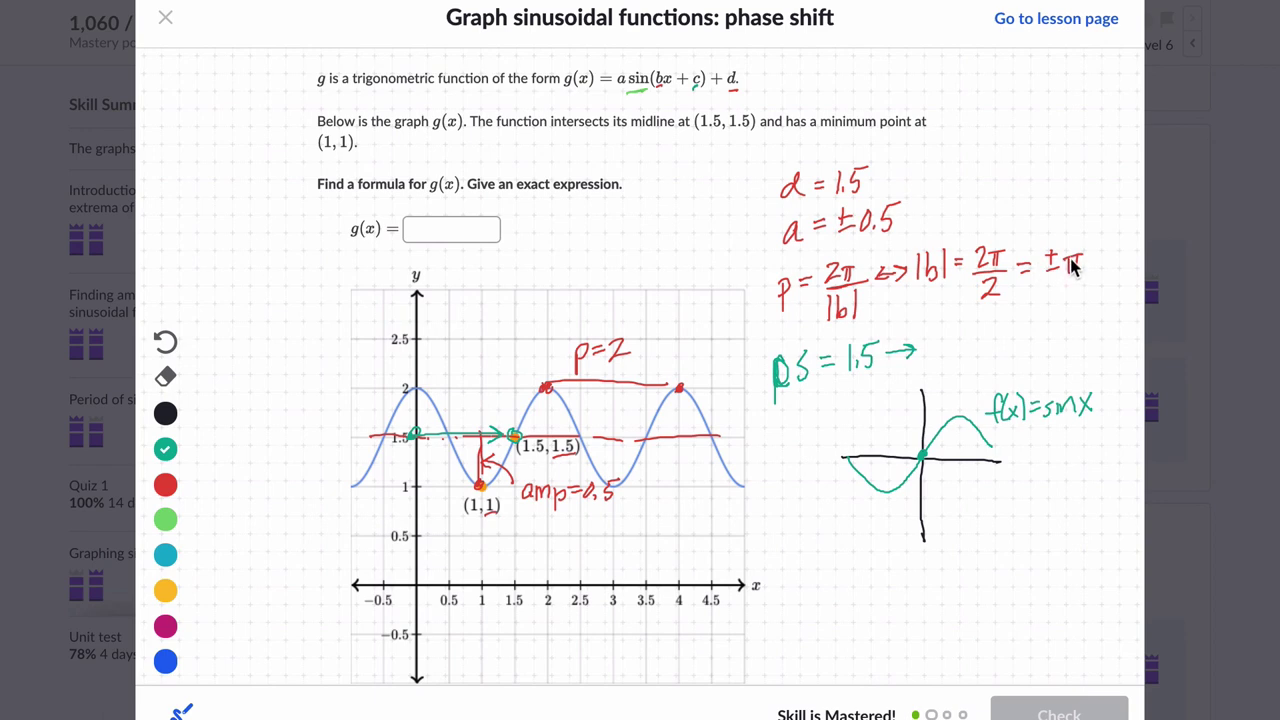
Write "1.5π = c" in green beside the phase shift note and mark c in the general form
{"action": "mouse_move", "coordinate": [958, 338]}
{"action": "left_mouse_down"}
{"action": "mouse_move", "coordinate": [957, 356]}
{"action": "mouse_move", "coordinate": [990, 337]}
{"action": "mouse_move", "coordinate": [1006, 338]}
{"action": "mouse_move", "coordinate": [991, 355]}
{"action": "mouse_move", "coordinate": [1029, 340]}
{"action": "left_mouse_up"}
{"action": "left_click", "coordinate": [966, 355]}
{"action": "left_click_drag", "start_coordinate": [1017, 347], "coordinate": [1040, 343]}
{"action": "left_click_drag", "start_coordinate": [691, 90], "coordinate": [698, 88]}
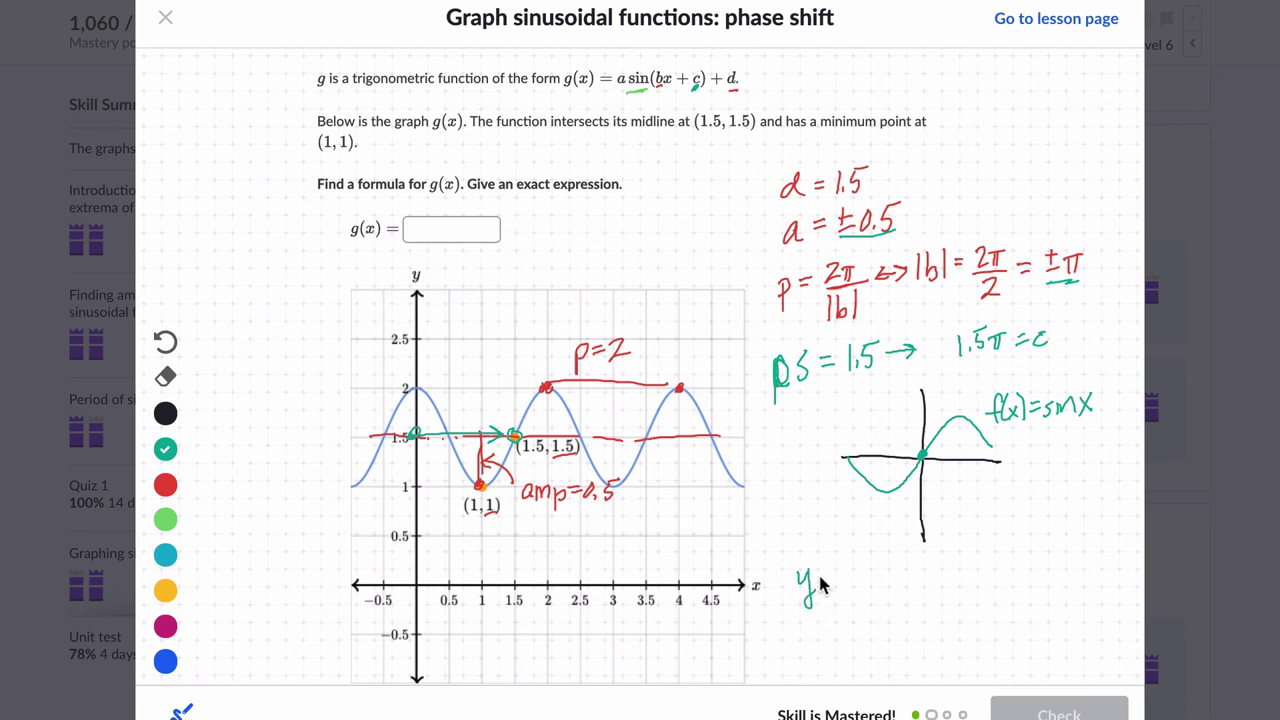
Write the formula y = 0.5 sin(πx + 1.5π) + 1.5 in green below the sine sketch
{"action": "mouse_move", "coordinate": [824, 574]}
{"action": "left_mouse_down"}
{"action": "mouse_move", "coordinate": [850, 573]}
{"action": "mouse_move", "coordinate": [864, 590]}
{"action": "mouse_move", "coordinate": [872, 565]}
{"action": "mouse_move", "coordinate": [930, 600]}
{"action": "mouse_move", "coordinate": [948, 557]}
{"action": "mouse_move", "coordinate": [961, 572]}
{"action": "left_mouse_up"}
{"action": "left_click", "coordinate": [854, 583]}
{"action": "mouse_move", "coordinate": [962, 557]}
{"action": "left_mouse_down"}
{"action": "mouse_move", "coordinate": [953, 566]}
{"action": "mouse_move", "coordinate": [1003, 566]}
{"action": "mouse_move", "coordinate": [1054, 544]}
{"action": "left_mouse_up"}
{"action": "left_click_drag", "start_coordinate": [1043, 547], "coordinate": [1041, 560]}
{"action": "mouse_move", "coordinate": [1050, 546]}
{"action": "left_mouse_down"}
{"action": "mouse_move", "coordinate": [1052, 559]}
{"action": "mouse_move", "coordinate": [1079, 546]}
{"action": "mouse_move", "coordinate": [1085, 563]}
{"action": "left_mouse_up"}
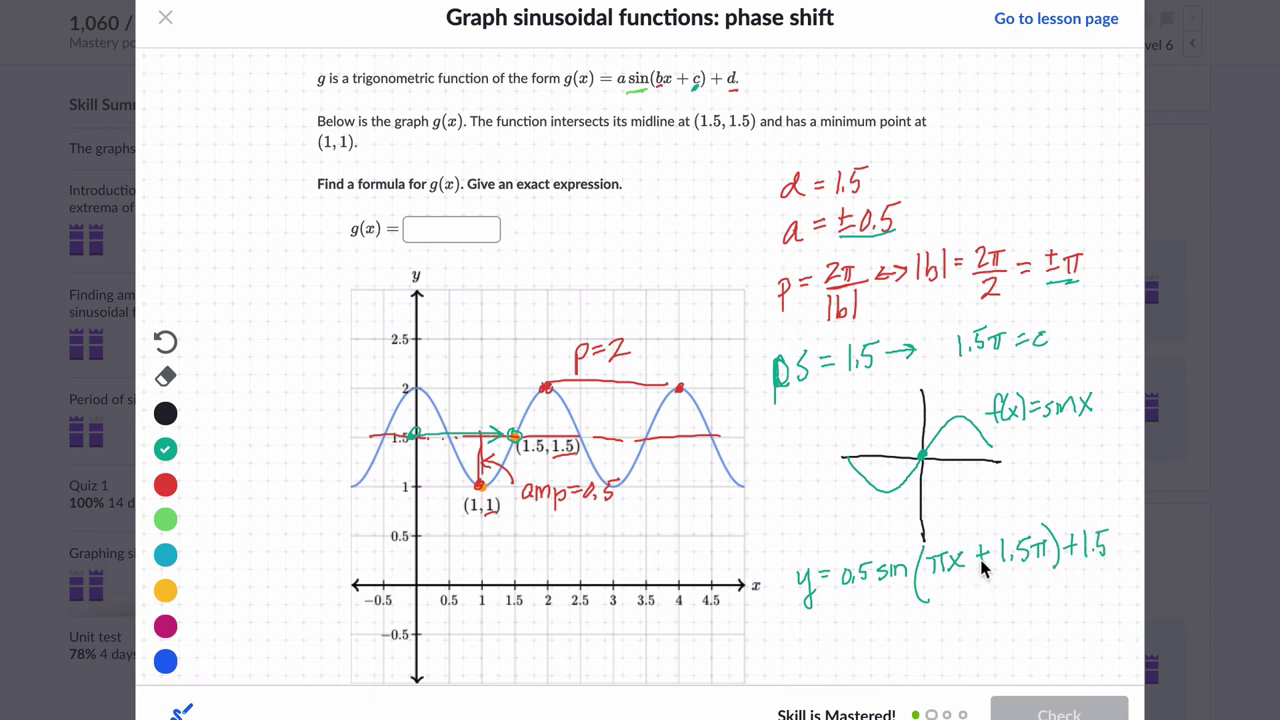
Erase the plus sign before 1.5π in the handwritten formula and replace it with a green minus sign
{"action": "left_click", "coordinate": [160, 382]}
{"action": "left_click_drag", "start_coordinate": [990, 556], "coordinate": [982, 560]}
{"action": "double_click", "coordinate": [163, 452]}
{"action": "left_click_drag", "start_coordinate": [975, 554], "coordinate": [992, 552]}
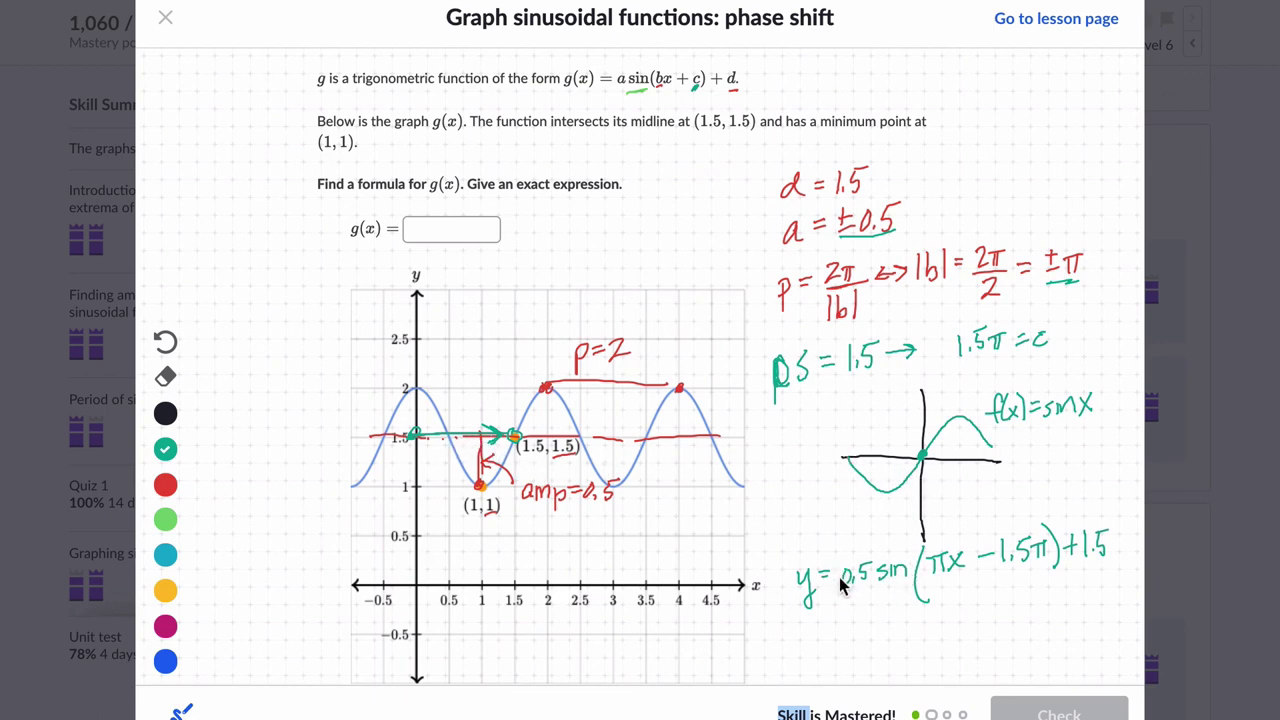
Underline 0.5 in the handwritten formula and trace g(x) in green from the minimum (1, 1) past x = 4
{"action": "left_click_drag", "start_coordinate": [873, 590], "coordinate": [845, 592]}
{"action": "mouse_move", "coordinate": [480, 486]}
{"action": "left_mouse_down"}
{"action": "mouse_move", "coordinate": [548, 392]}
{"action": "mouse_move", "coordinate": [612, 480]}
{"action": "mouse_move", "coordinate": [670, 388]}
{"action": "mouse_move", "coordinate": [702, 412]}
{"action": "left_mouse_up"}
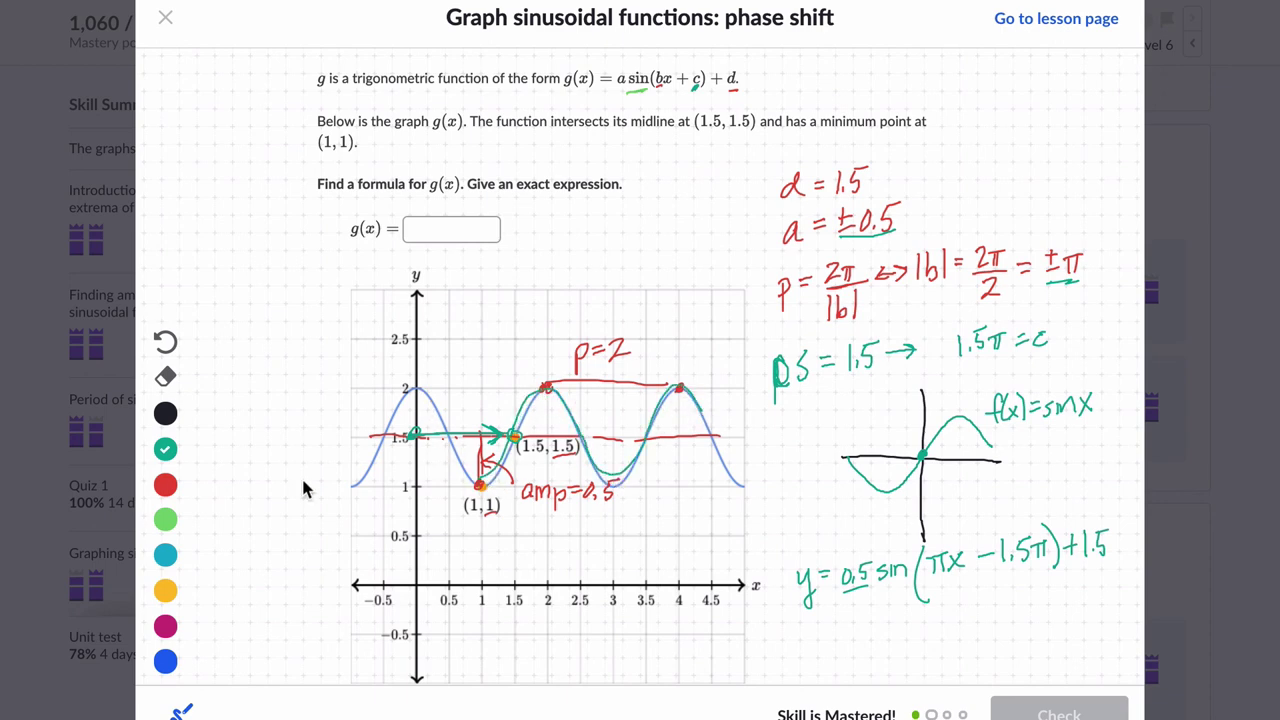
Draw the vertically flipped sine curve in red through the midline point (1.5, 1.5) and undo it
{"action": "left_click", "coordinate": [166, 487]}
{"action": "left_click_drag", "start_coordinate": [510, 418], "coordinate": [483, 386]}
{"action": "mouse_move", "coordinate": [548, 475]}
{"action": "left_mouse_down"}
{"action": "mouse_move", "coordinate": [586, 440]}
{"action": "mouse_move", "coordinate": [603, 396]}
{"action": "mouse_move", "coordinate": [650, 455]}
{"action": "mouse_move", "coordinate": [742, 396]}
{"action": "left_mouse_up"}
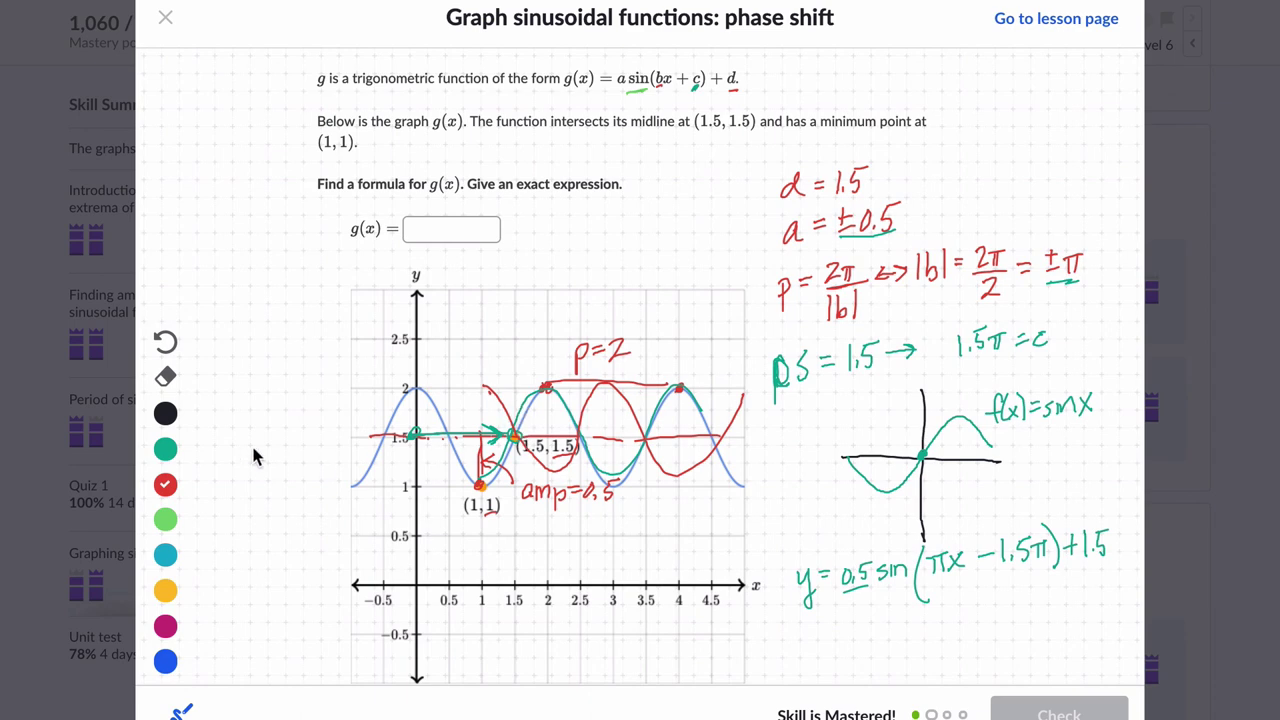
{"action": "left_click", "coordinate": [166, 342]}
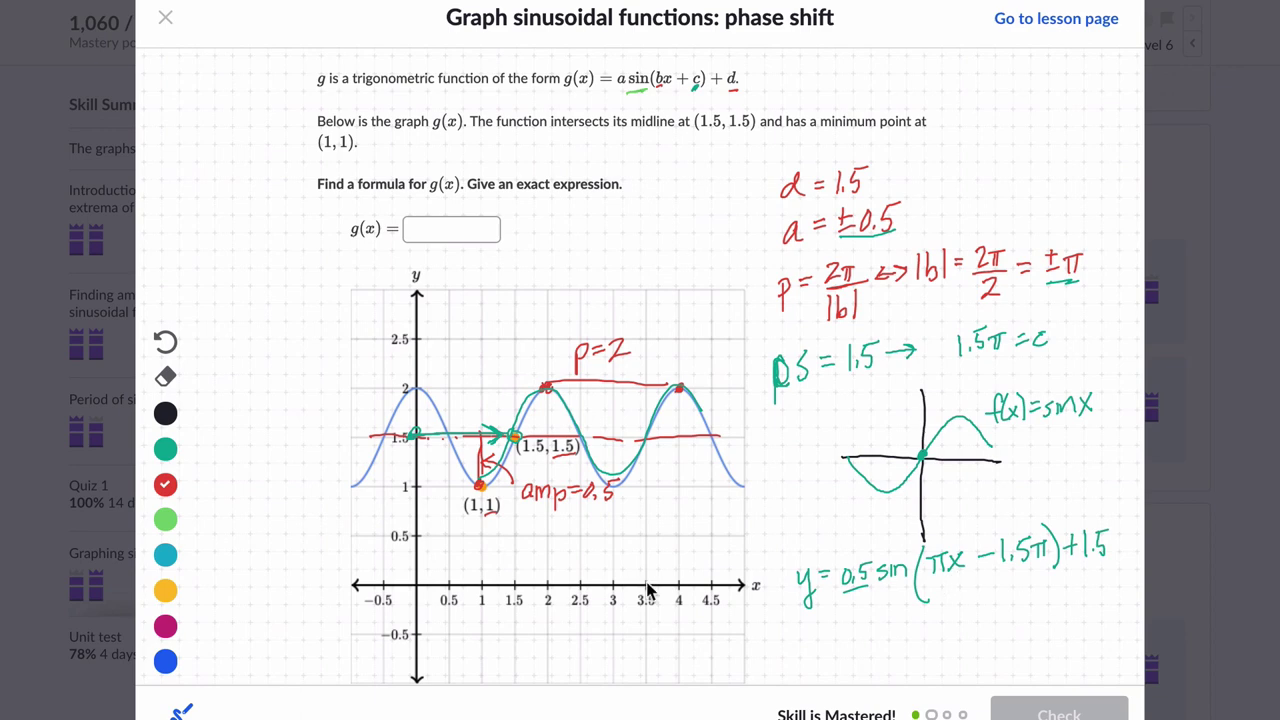
Switch to Desmos and delete the y = 4 and f(x) = 3cos(2x+6π)+4 expressions
{"action": "key", "text": "super+Tab"}
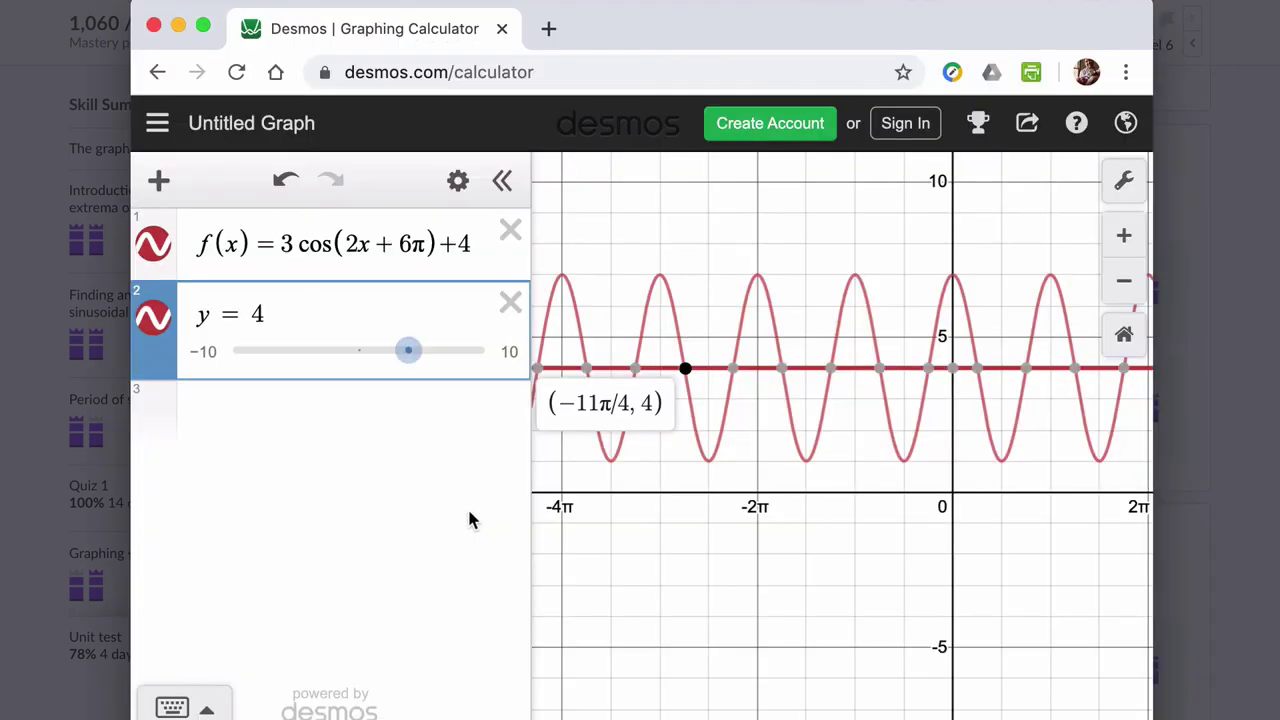
{"action": "left_click", "coordinate": [508, 302]}
{"action": "left_click", "coordinate": [503, 240]}
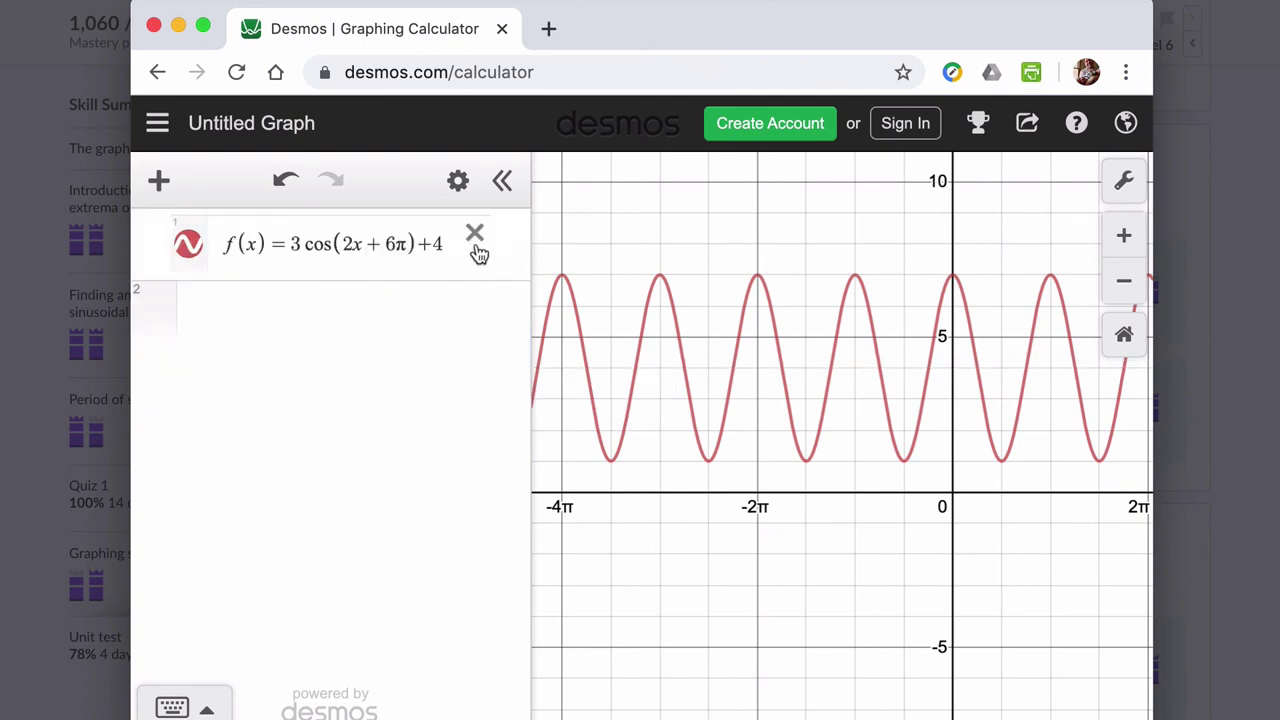
Enter g(x) = 0.5 sin(πx) − 1.5π) in the first expression line
{"action": "left_click", "coordinate": [456, 242]}
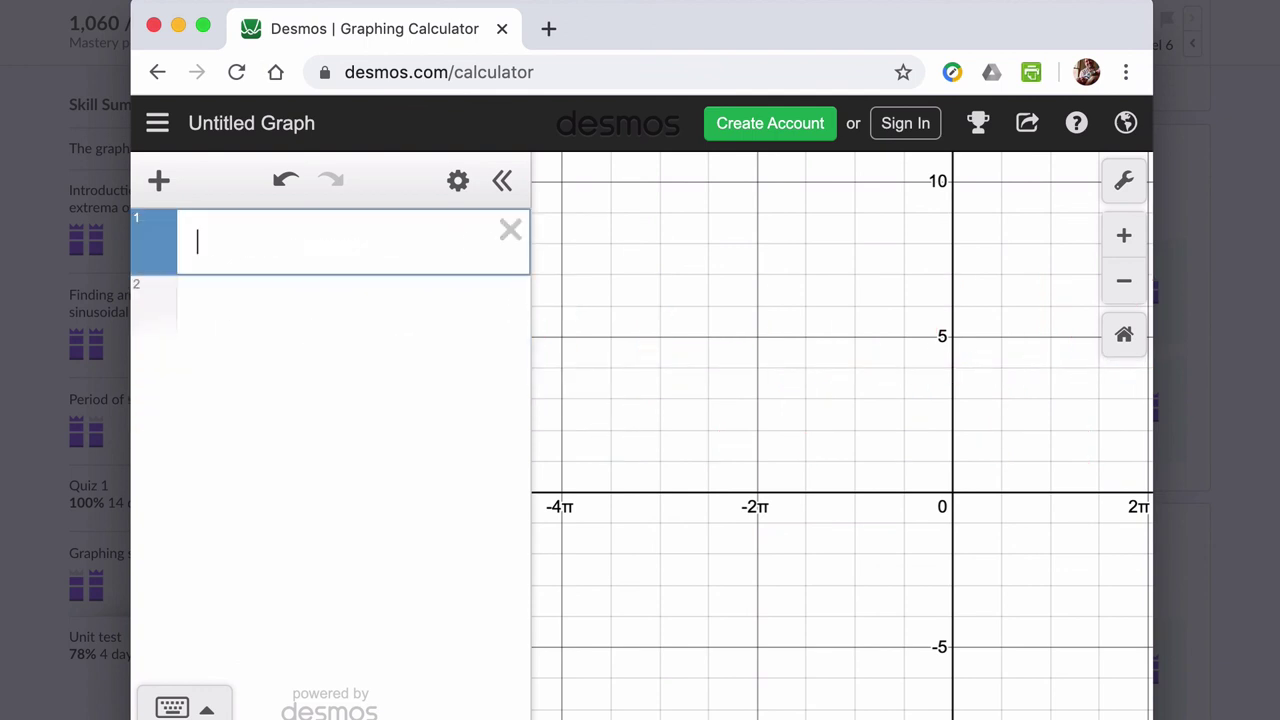
{"action": "type", "text": "g(x)="}
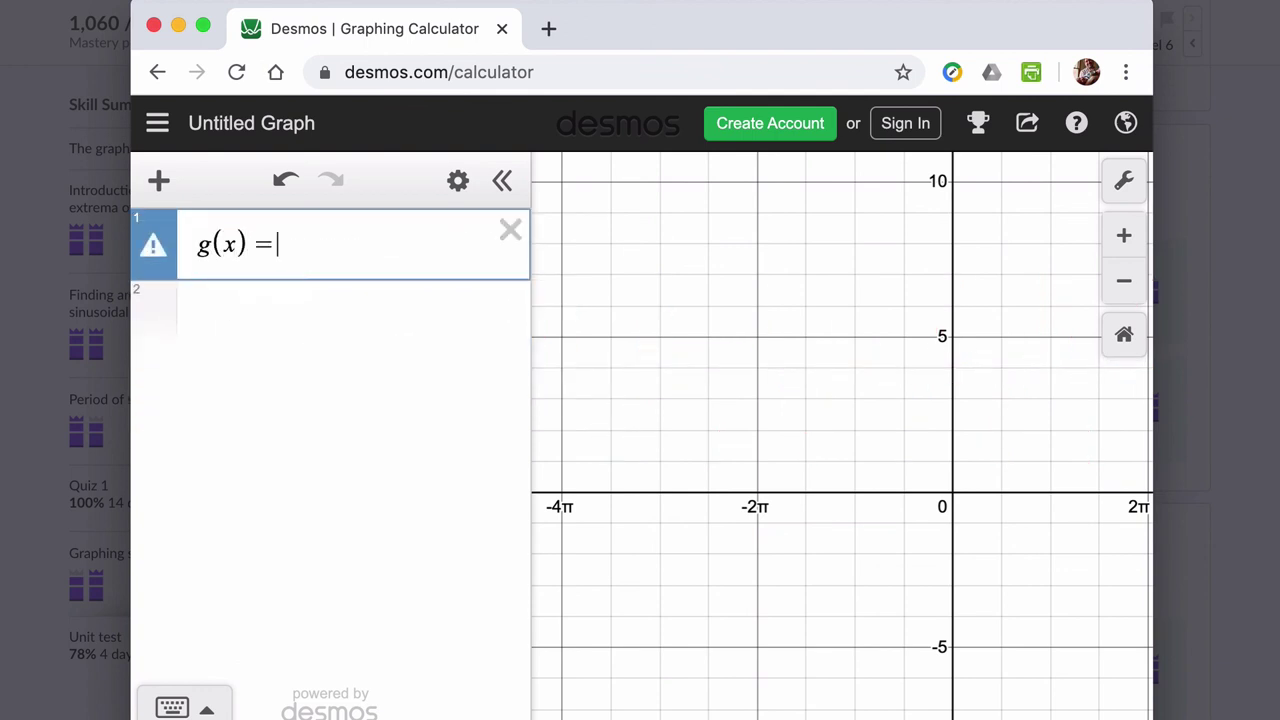
{"action": "type", "text": "0"}
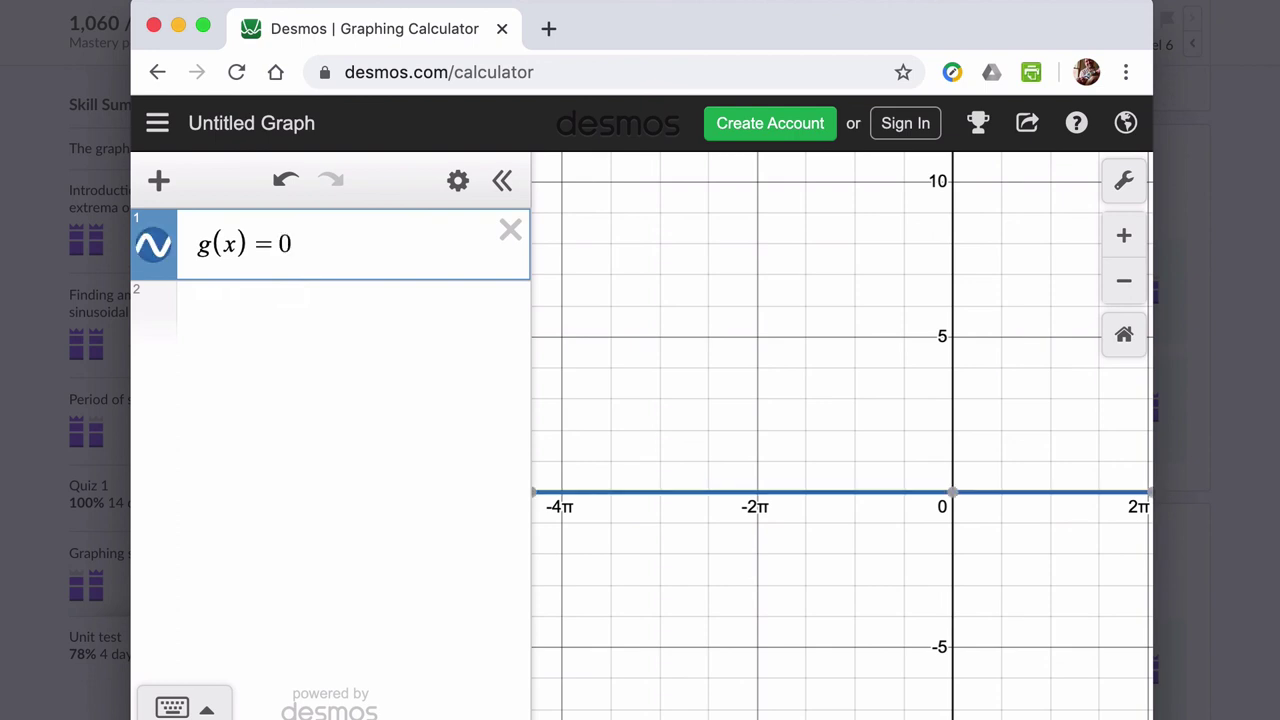
{"action": "type", "text": "/"}
{"action": "key", "text": "BackSpace"}
{"action": "key", "text": "super+Tab"}
{"action": "key", "text": "super+Tab"}
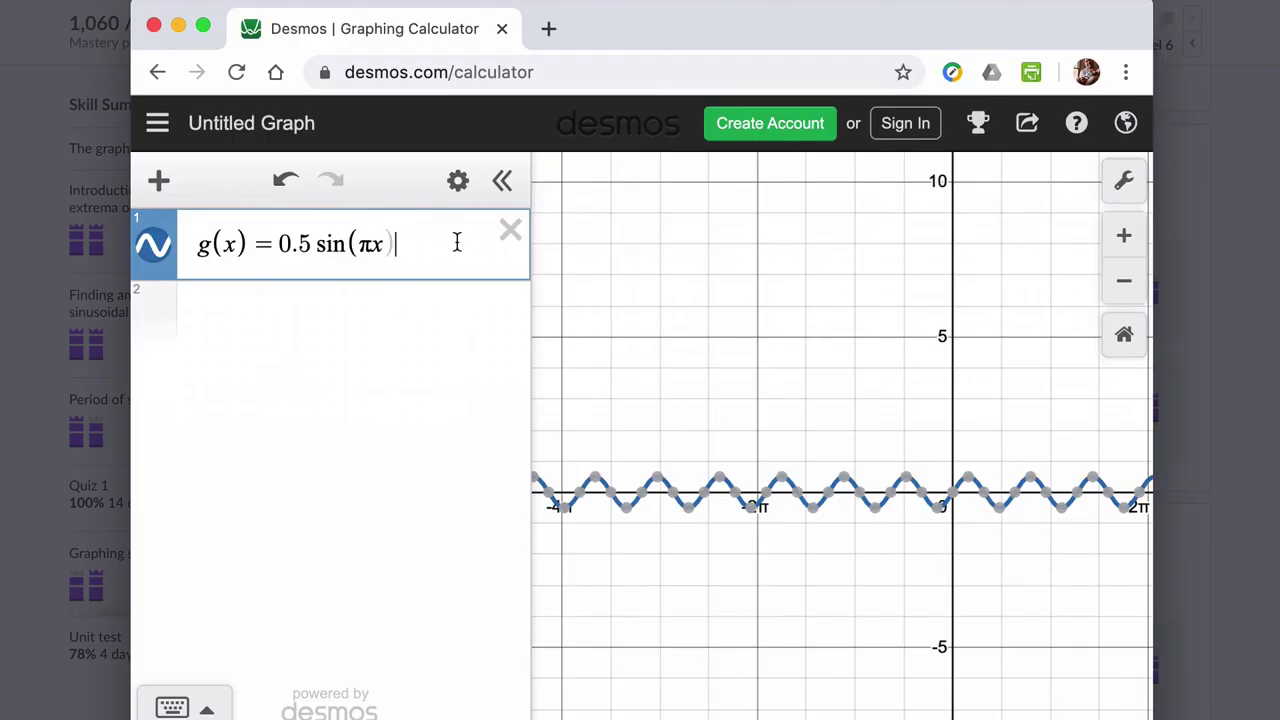
{"action": "type", "text": "-1."}
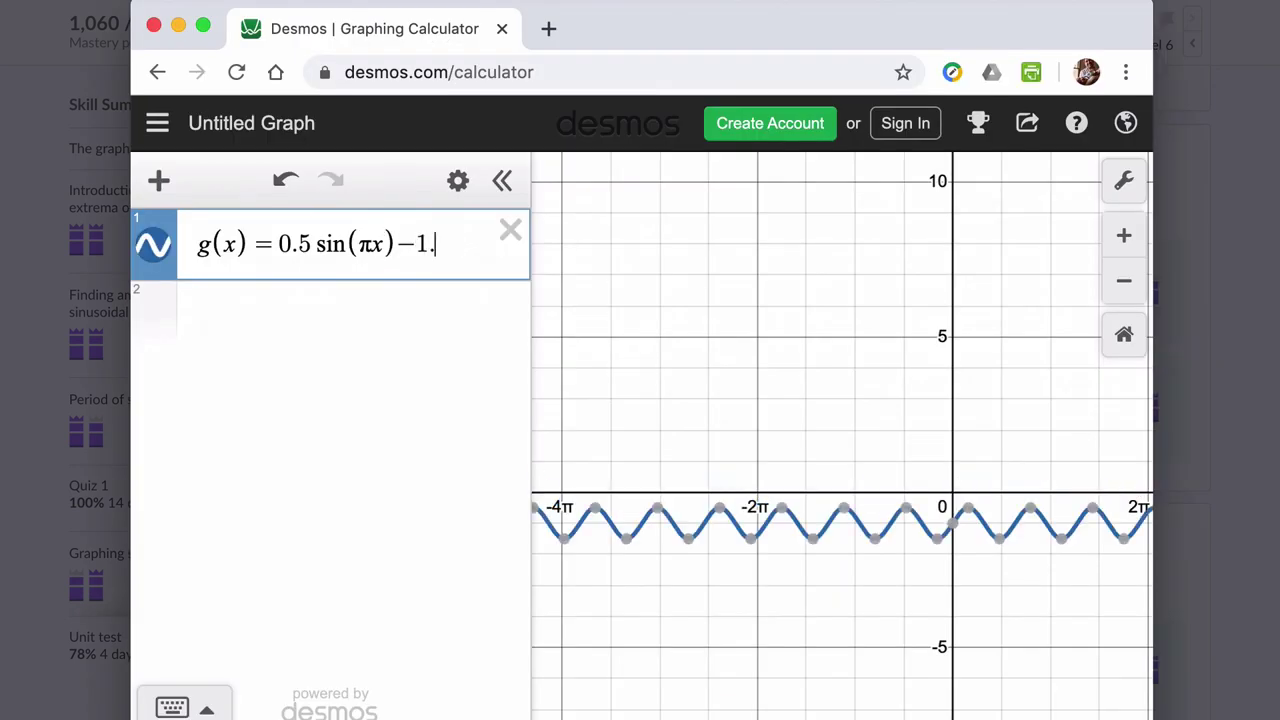
{"action": "type", "text": "5pi"}
{"action": "type", "text": ")"}
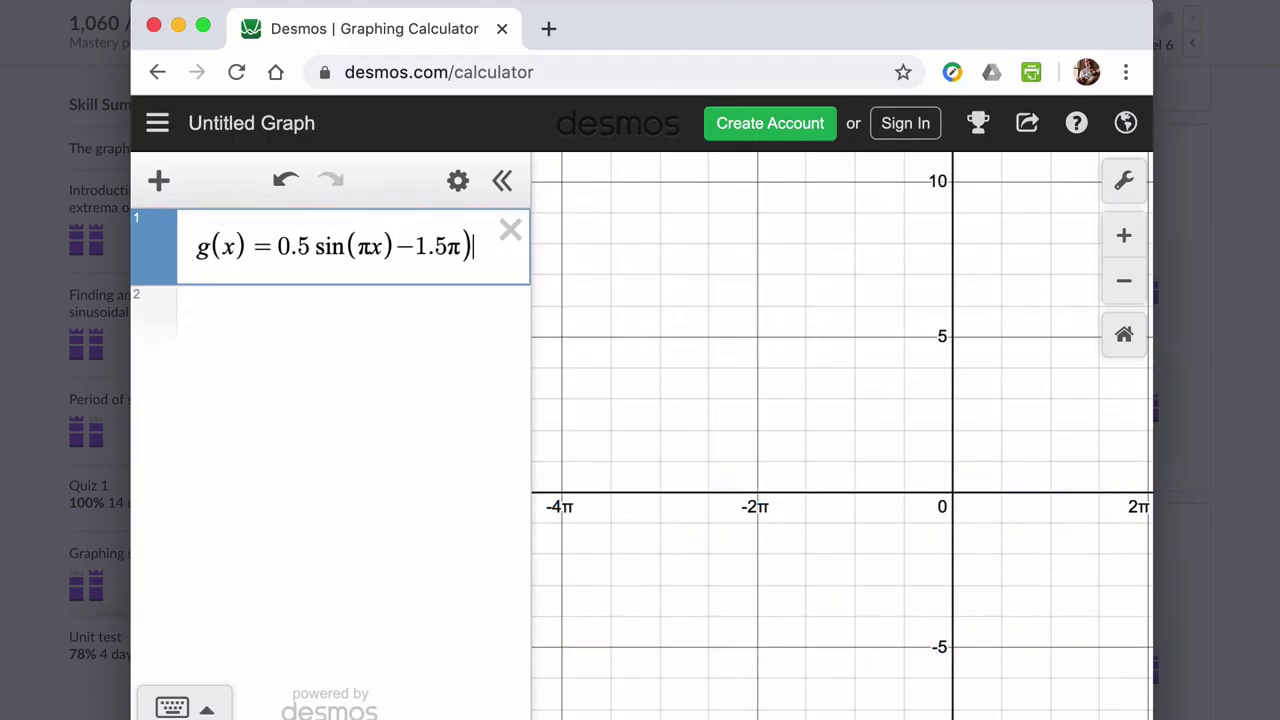
Remove the parenthesis after πx and append +1.5, so the expression reads g(x) = 0.5 sin(πx − 1.5π) + 1.5
{"action": "key", "text": "Left"}
{"action": "key", "text": "Left"}
{"action": "key", "text": "Left"}
{"action": "key", "text": "Left"}
{"action": "key", "text": "Left"}
{"action": "key", "text": "Left"}
{"action": "key", "text": "BackSpace"}
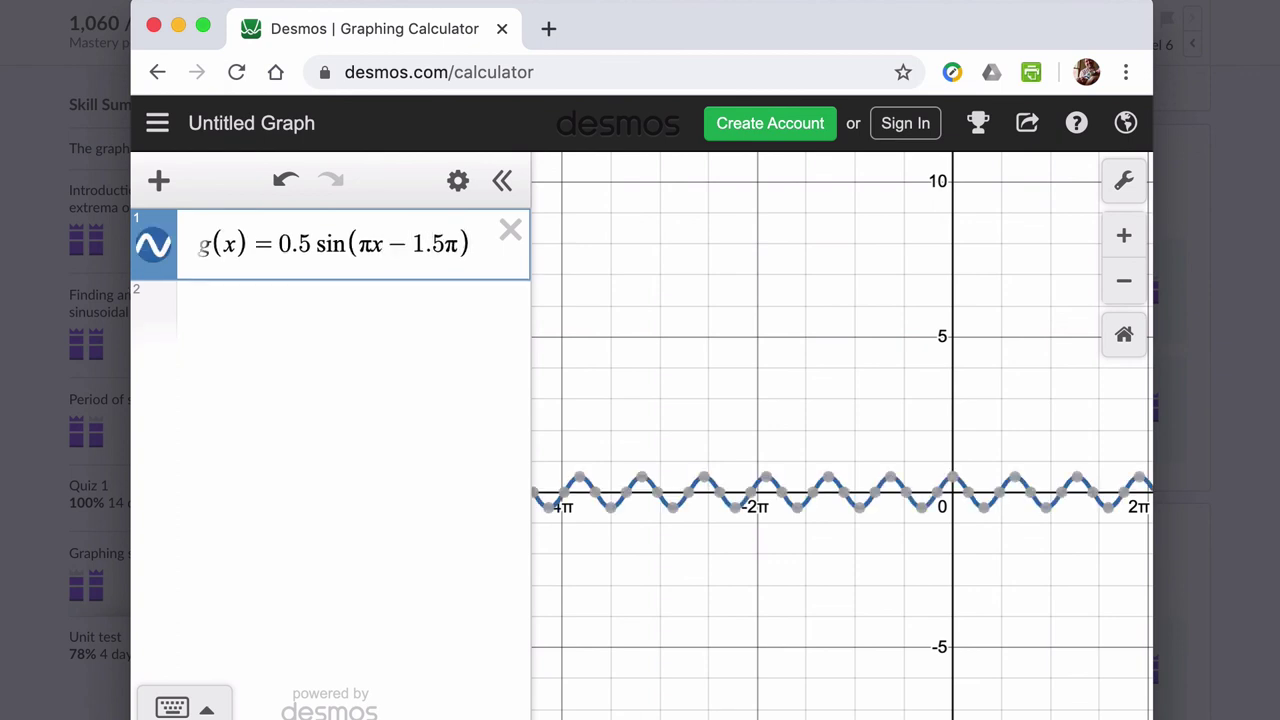
{"action": "type", "text": "+1.5"}
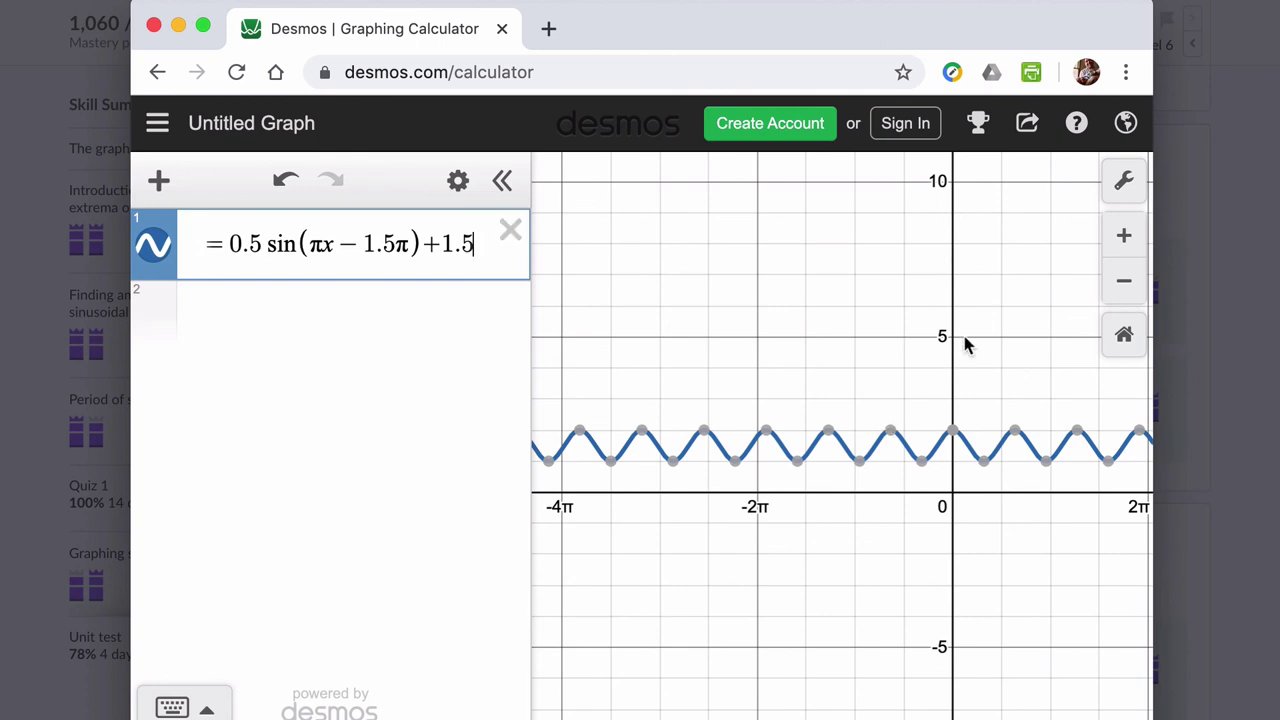
Evaluate g(1) and g(1.5) on separate lines below the function
{"action": "left_click", "coordinate": [1124, 235]}
{"action": "left_click_drag", "start_coordinate": [890, 360], "coordinate": [677, 157]}
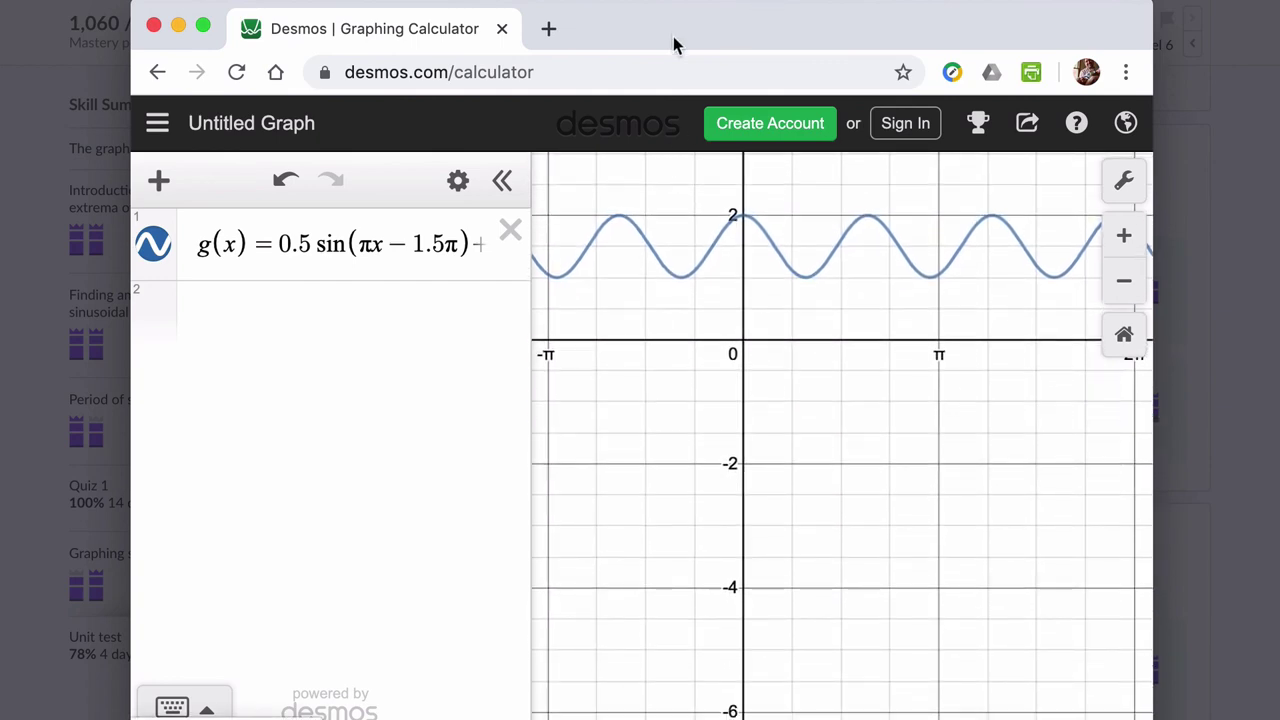
{"action": "mouse_move", "coordinate": [673, 40]}
{"action": "left_mouse_down"}
{"action": "mouse_move", "coordinate": [684, 580]}
{"action": "mouse_move", "coordinate": [691, 35]}
{"action": "left_mouse_up"}
{"action": "left_click", "coordinate": [330, 310]}
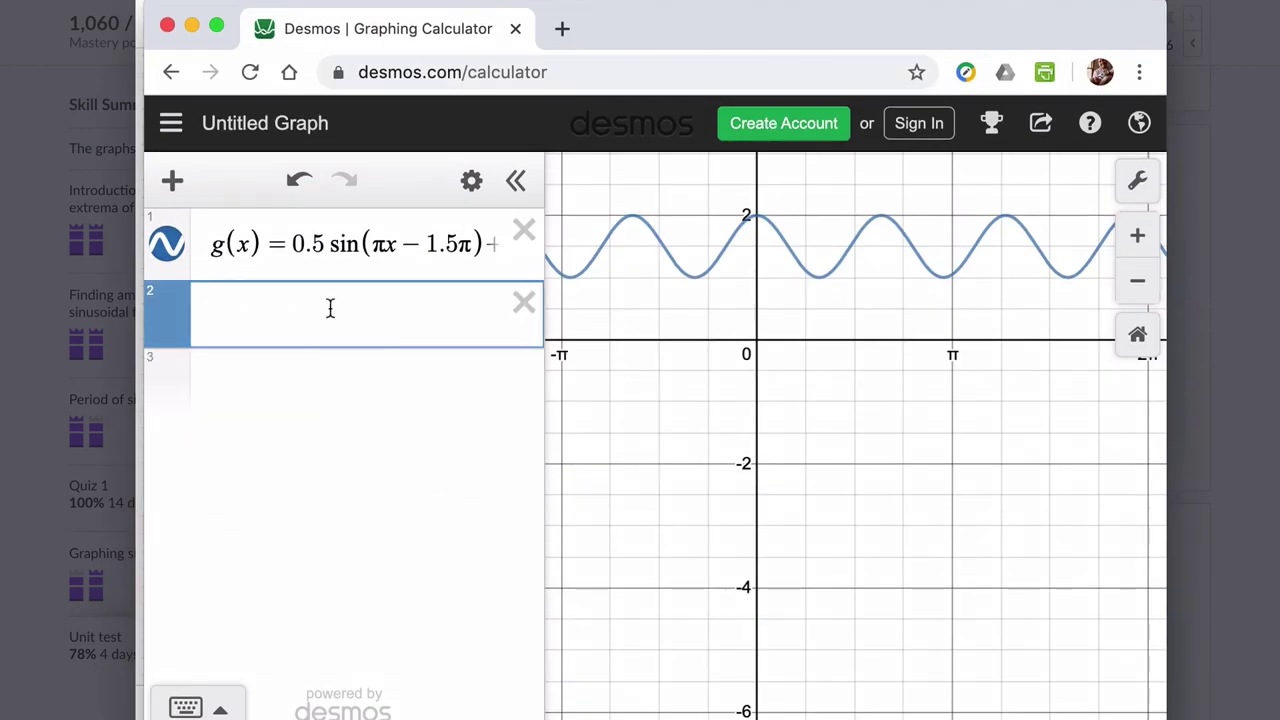
{"action": "type", "text": "g(1"}
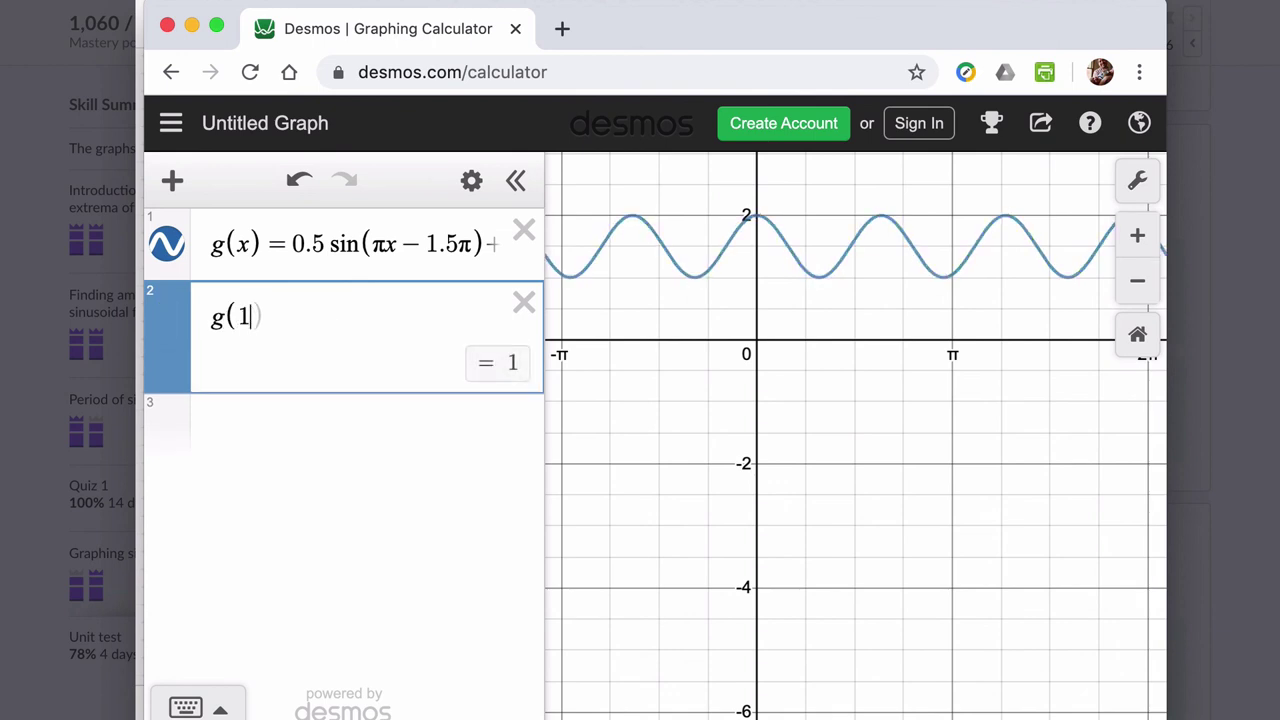
{"action": "key", "text": "Return"}
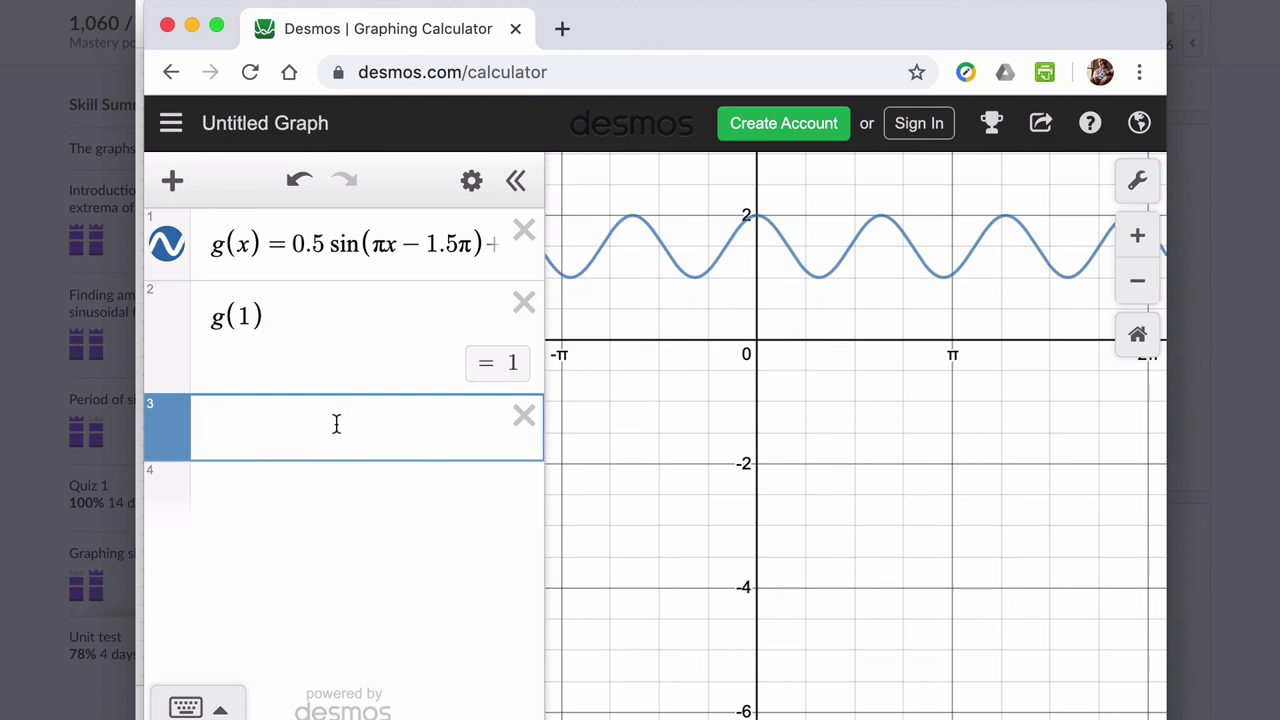
{"action": "type", "text": "g(1/5"}
{"action": "key", "text": "BackSpace"}
{"action": "key", "text": "BackSpace"}
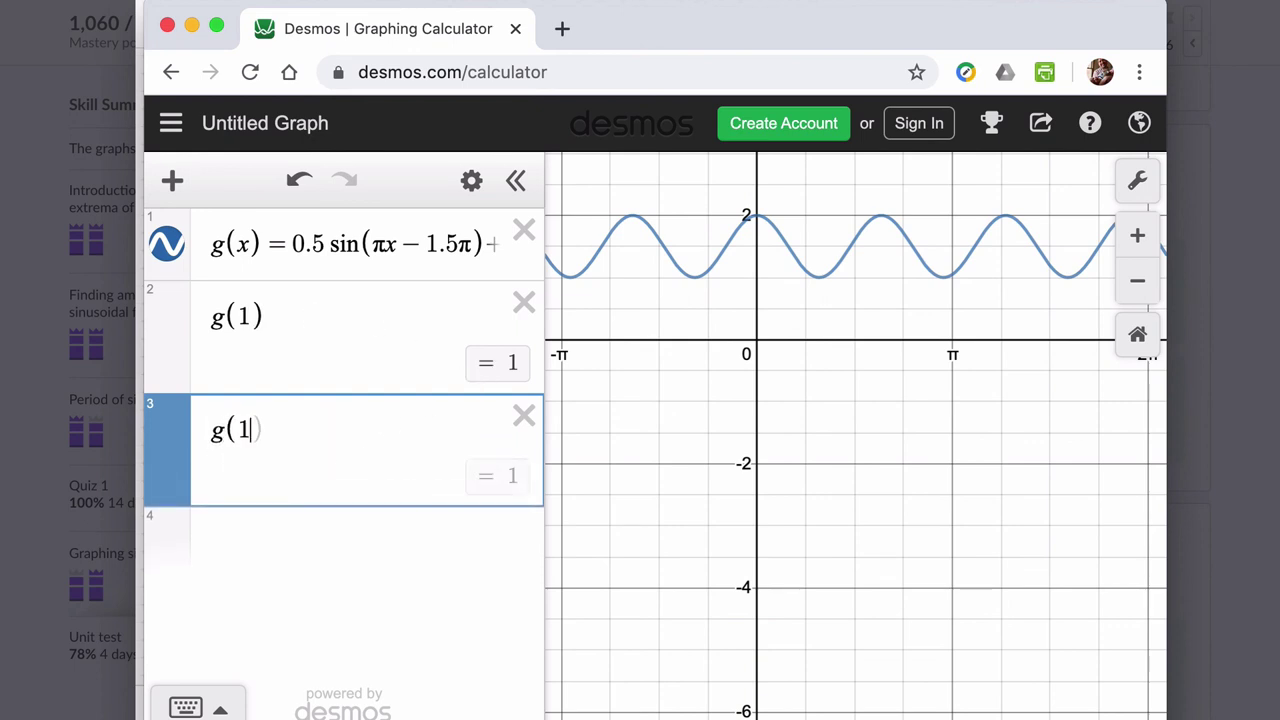
{"action": "type", "text": ".5"}
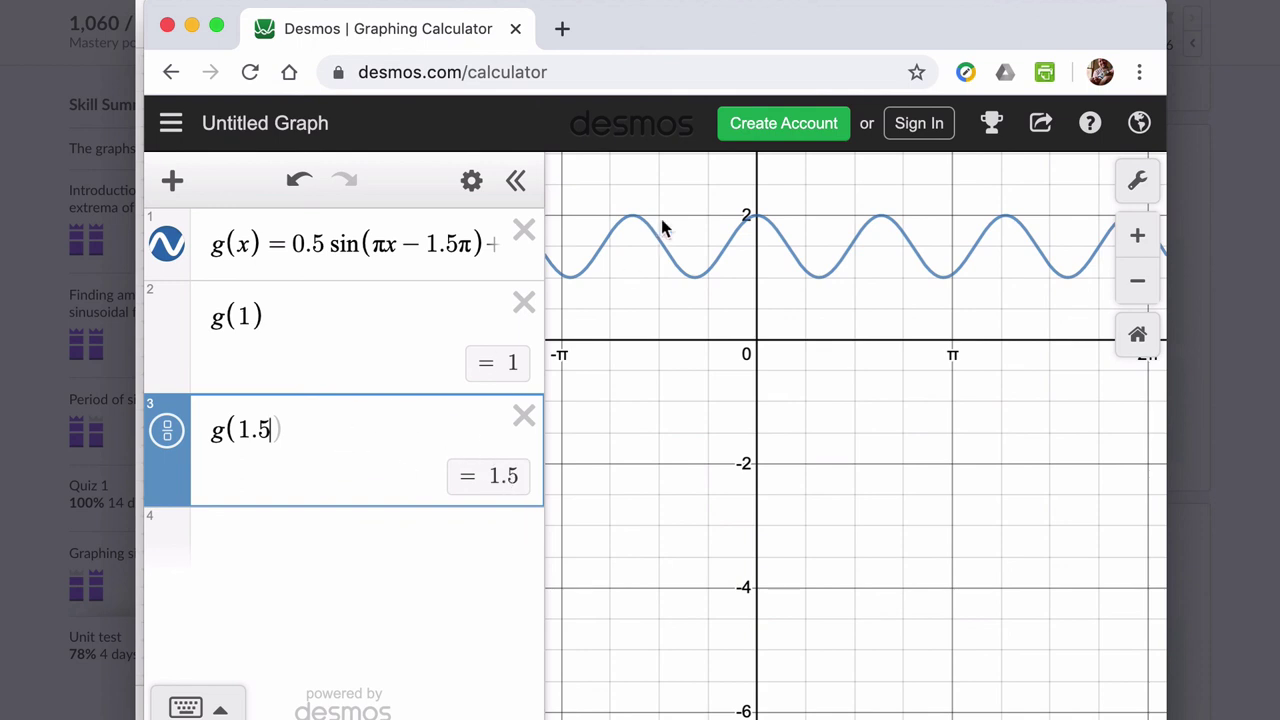
Switch back to Khan Academy and enter 0.5 sin(πx − 1.5π) + 1.5 as the formula for g(x)
{"action": "left_click_drag", "start_coordinate": [795, 20], "coordinate": [800, 68]}
{"action": "left_click", "coordinate": [851, 28]}
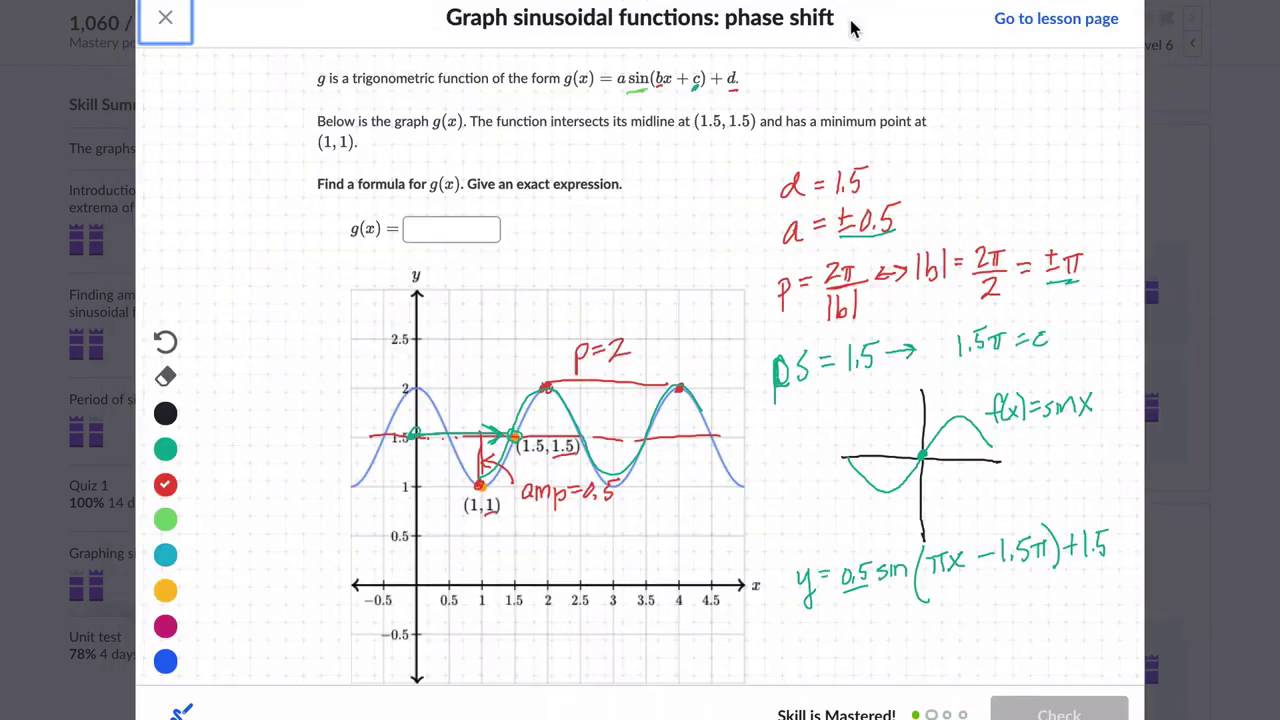
{"action": "left_click", "coordinate": [165, 378]}
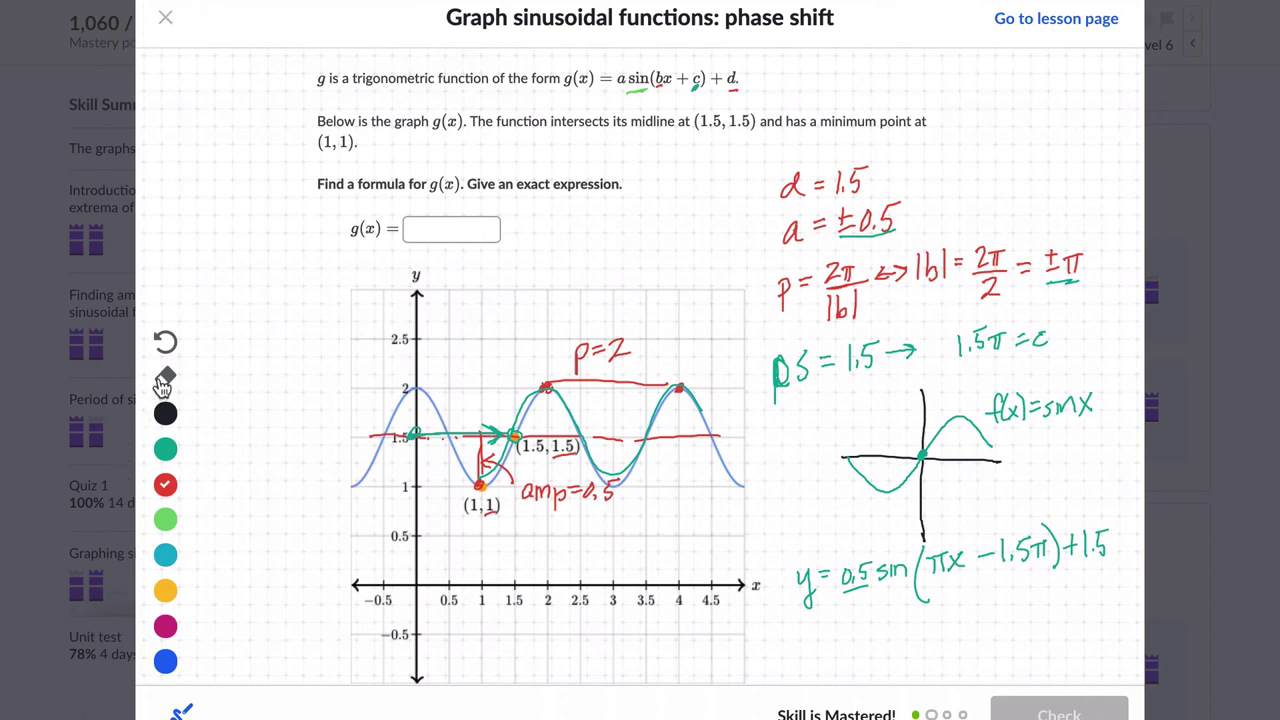
{"action": "left_click", "coordinate": [420, 231]}
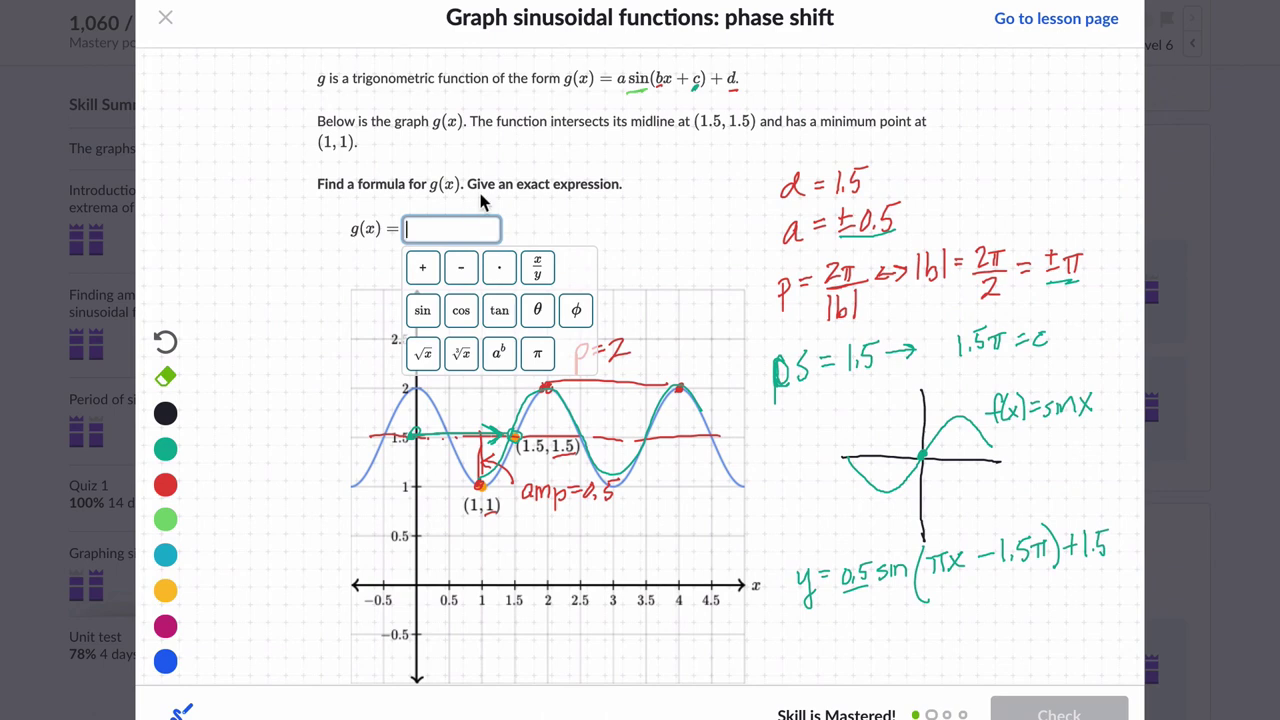
{"action": "type", "text": "0.5"}
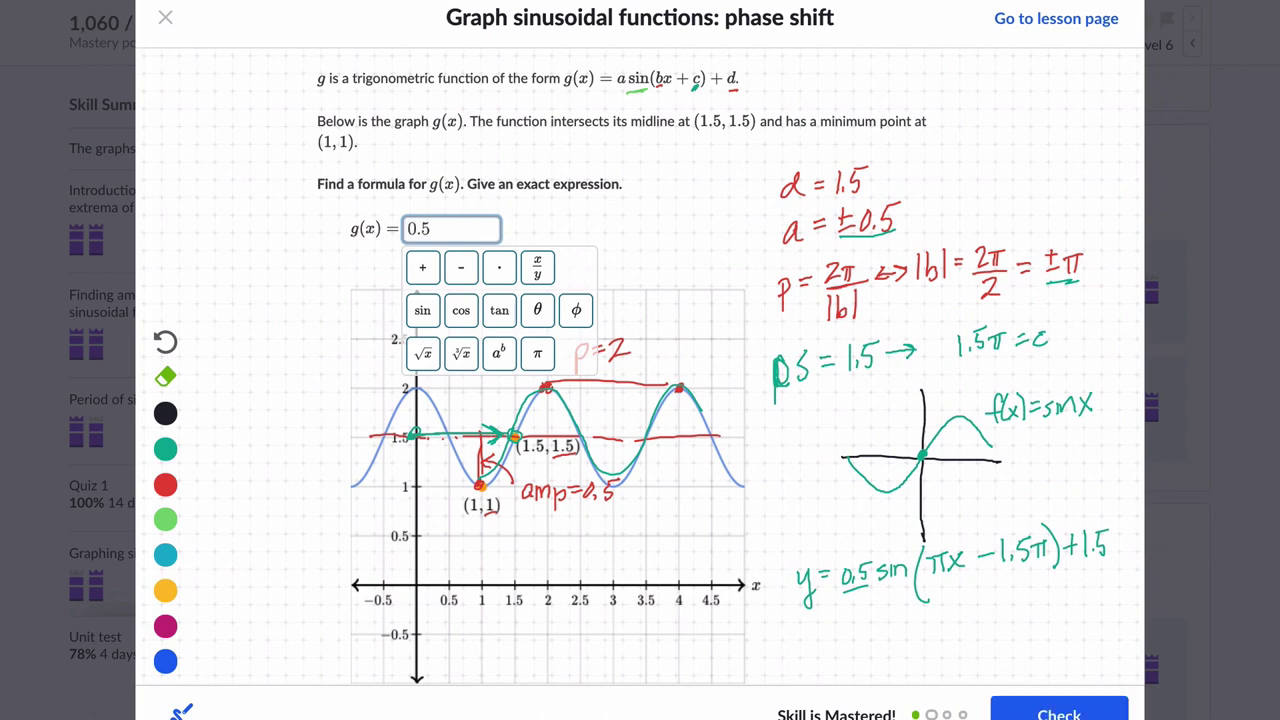
{"action": "type", "text": "sin"}
{"action": "type", "text": "pix"}
{"action": "type", "text": "-1.5pi"}
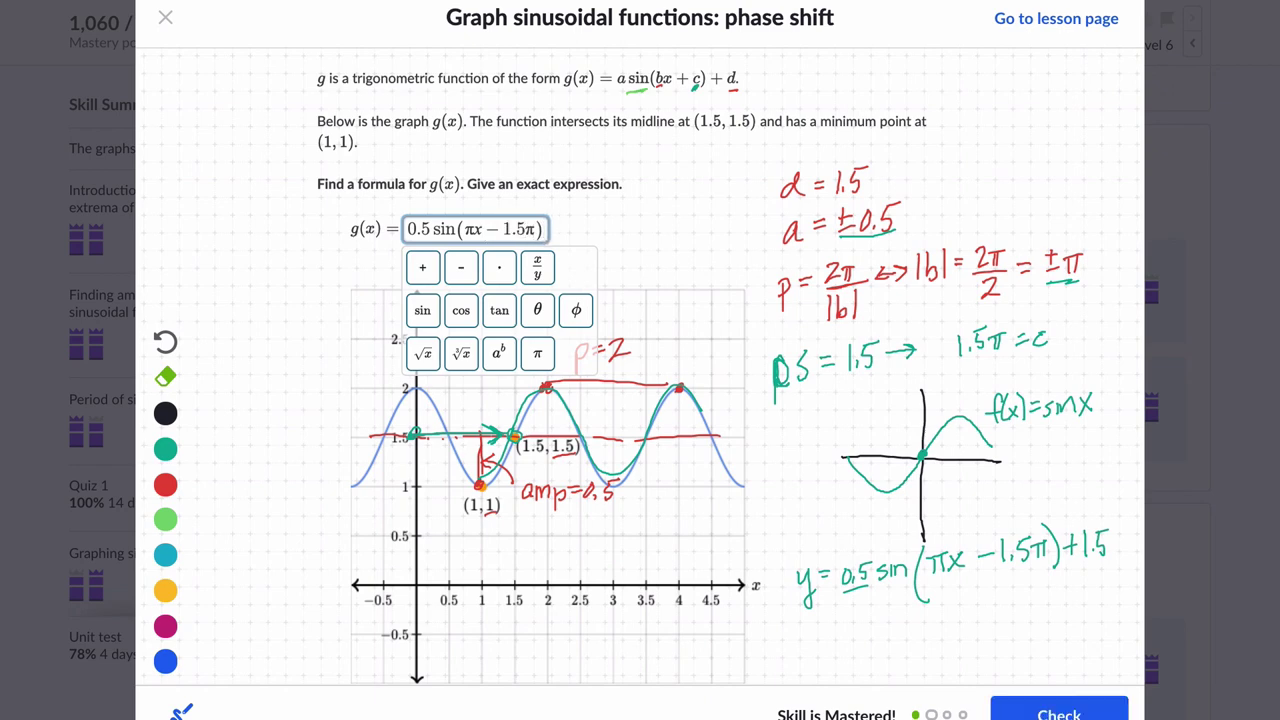
{"action": "type", "text": "+1.5"}
Submit the g(x) formula for checking and go on to the next question
{"action": "left_click", "coordinate": [668, 192]}
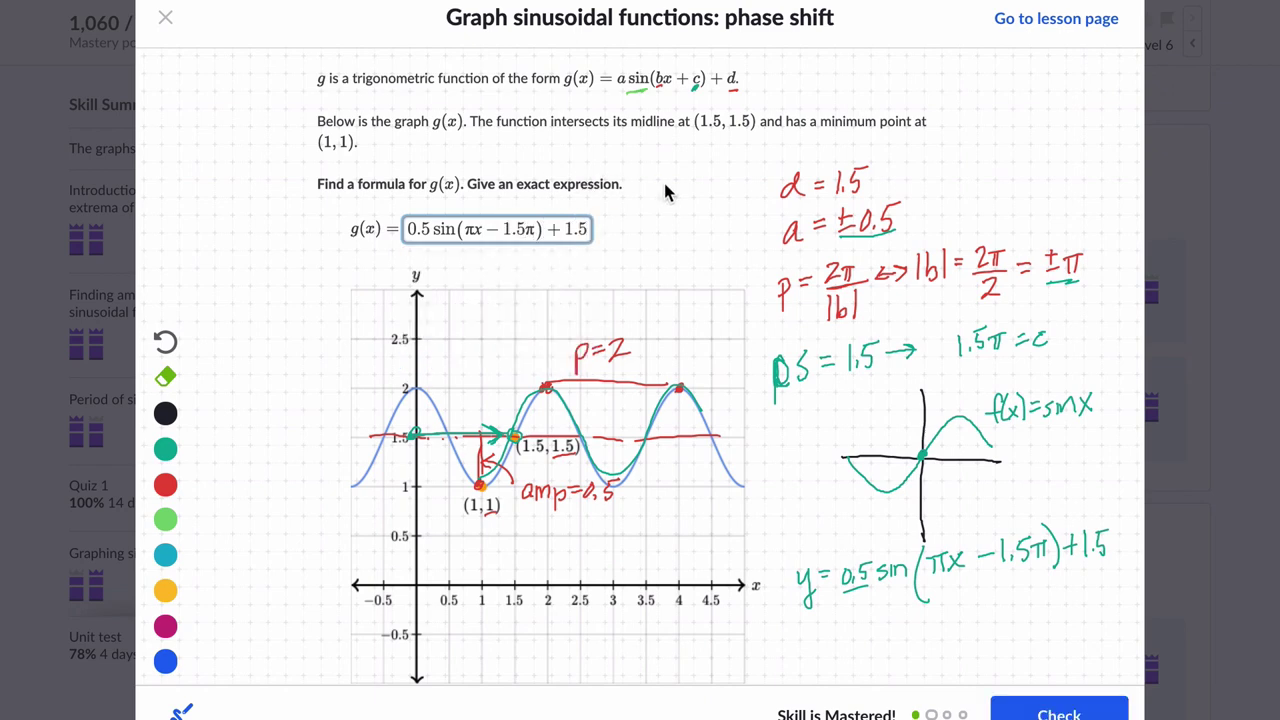
{"action": "left_click", "coordinate": [1040, 710]}
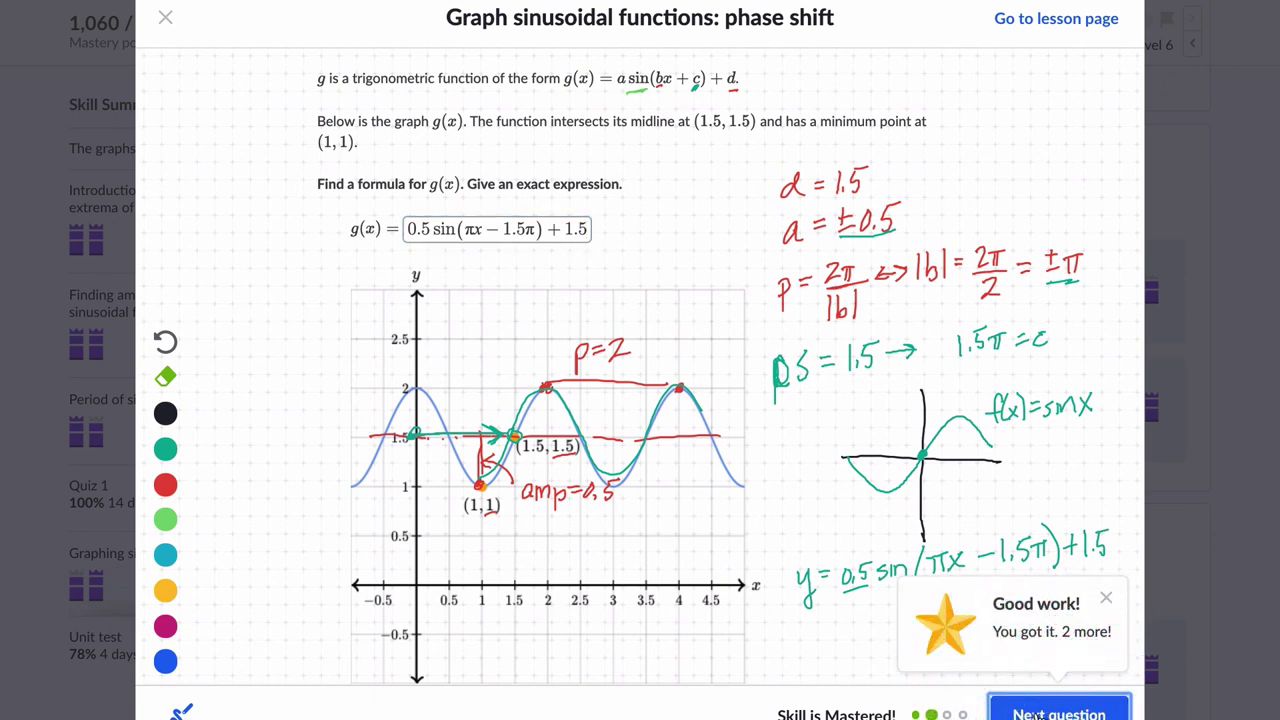
{"action": "left_click", "coordinate": [1036, 714]}
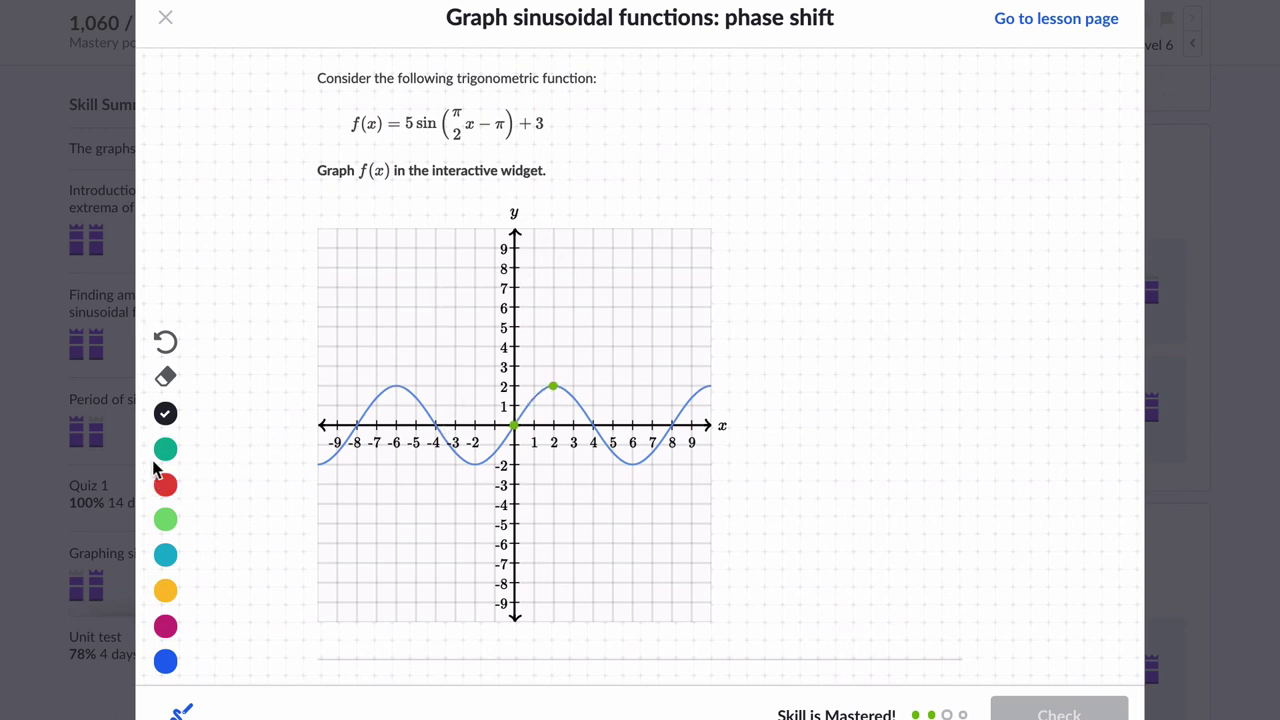
{"action": "left_click", "coordinate": [165, 554]}
{"action": "mouse_move", "coordinate": [524, 131]}
{"action": "left_mouse_down"}
{"action": "mouse_move", "coordinate": [545, 130]}
{"action": "mouse_move", "coordinate": [520, 133]}
{"action": "left_mouse_up"}
{"action": "left_click_drag", "start_coordinate": [400, 131], "coordinate": [413, 134]}
{"action": "left_click_drag", "start_coordinate": [728, 88], "coordinate": [718, 104]}
{"action": "left_click", "coordinate": [166, 376]}
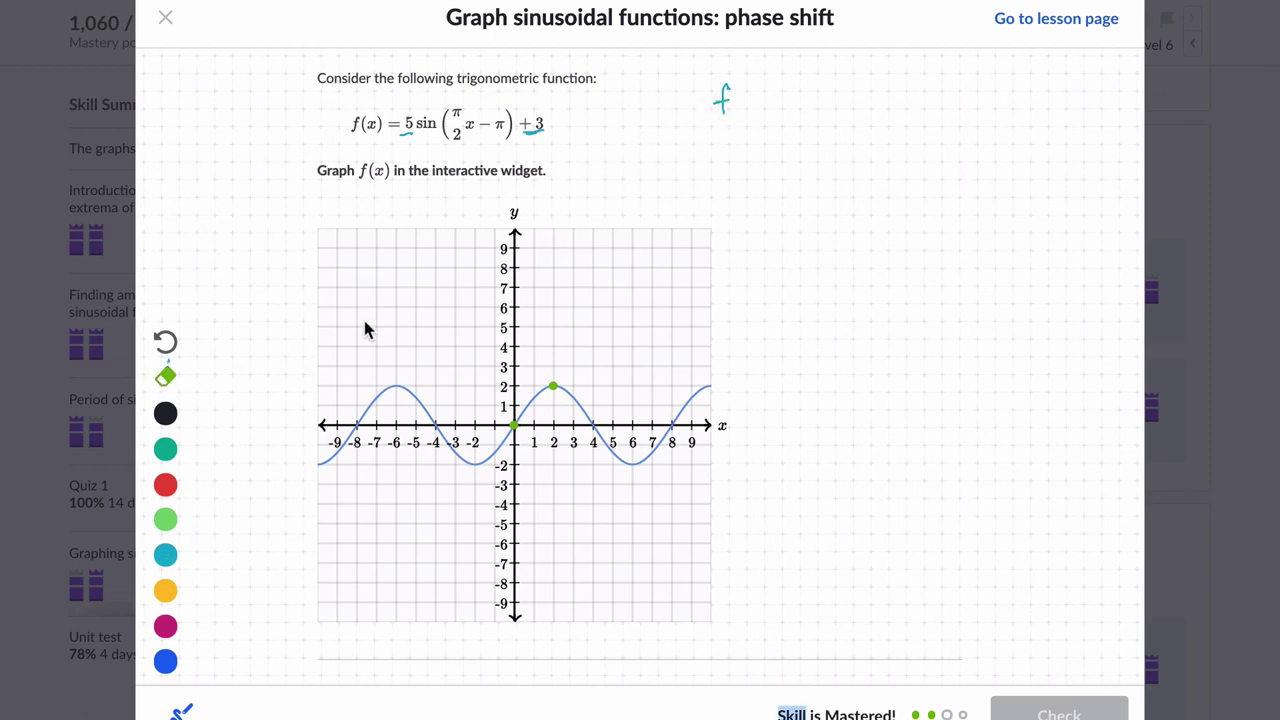
{"action": "left_click", "coordinate": [297, 345]}
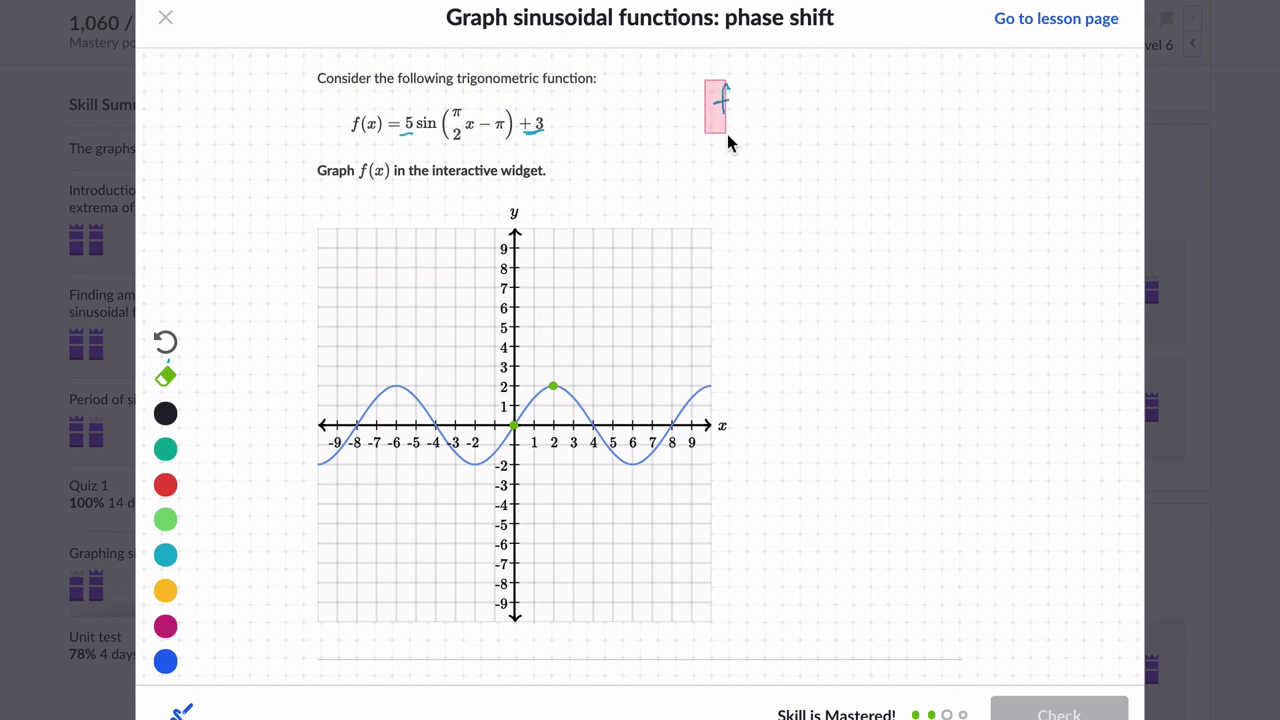
{"action": "left_click_drag", "start_coordinate": [727, 134], "coordinate": [727, 136]}
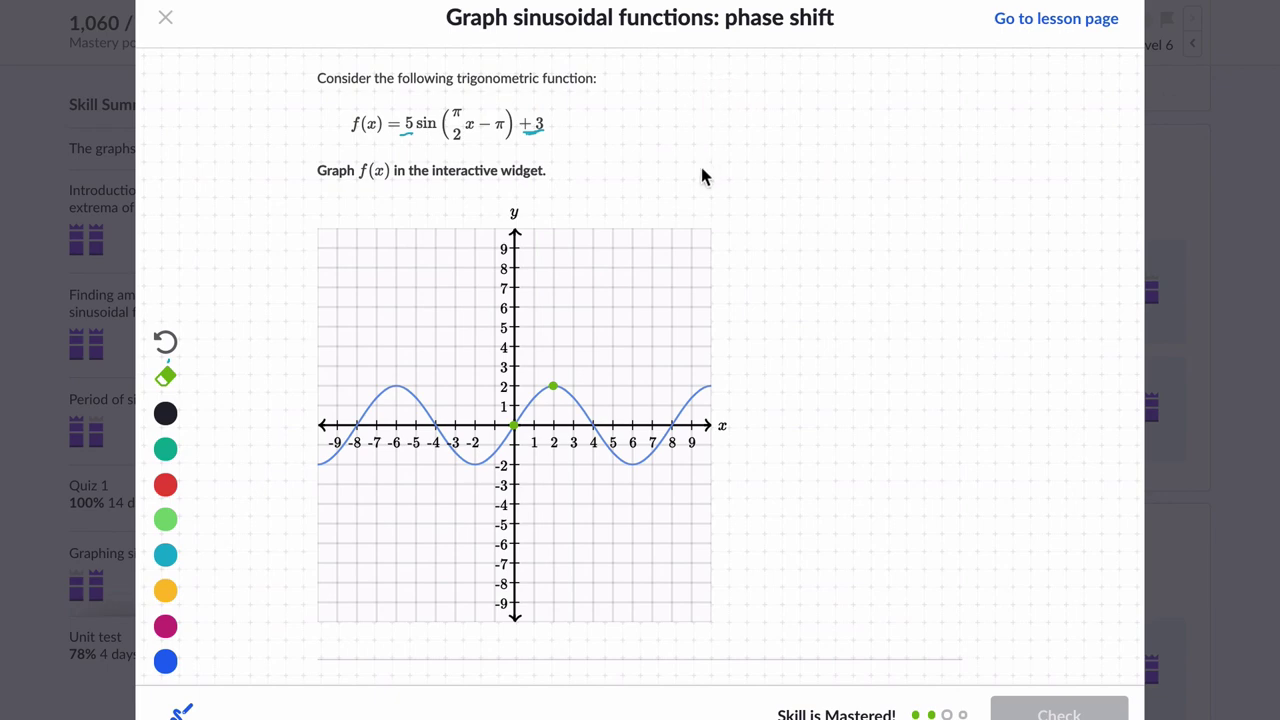
{"action": "left_click", "coordinate": [165, 345]}
{"action": "left_click_drag", "start_coordinate": [734, 120], "coordinate": [740, 128]}
{"action": "mouse_move", "coordinate": [560, 104]}
{"action": "left_mouse_down"}
{"action": "mouse_move", "coordinate": [510, 160]}
{"action": "mouse_move", "coordinate": [389, 166]}
{"action": "mouse_move", "coordinate": [362, 180]}
{"action": "left_mouse_up"}
{"action": "left_click", "coordinate": [165, 413]}
{"action": "left_click_drag", "start_coordinate": [697, 108], "coordinate": [718, 108]}
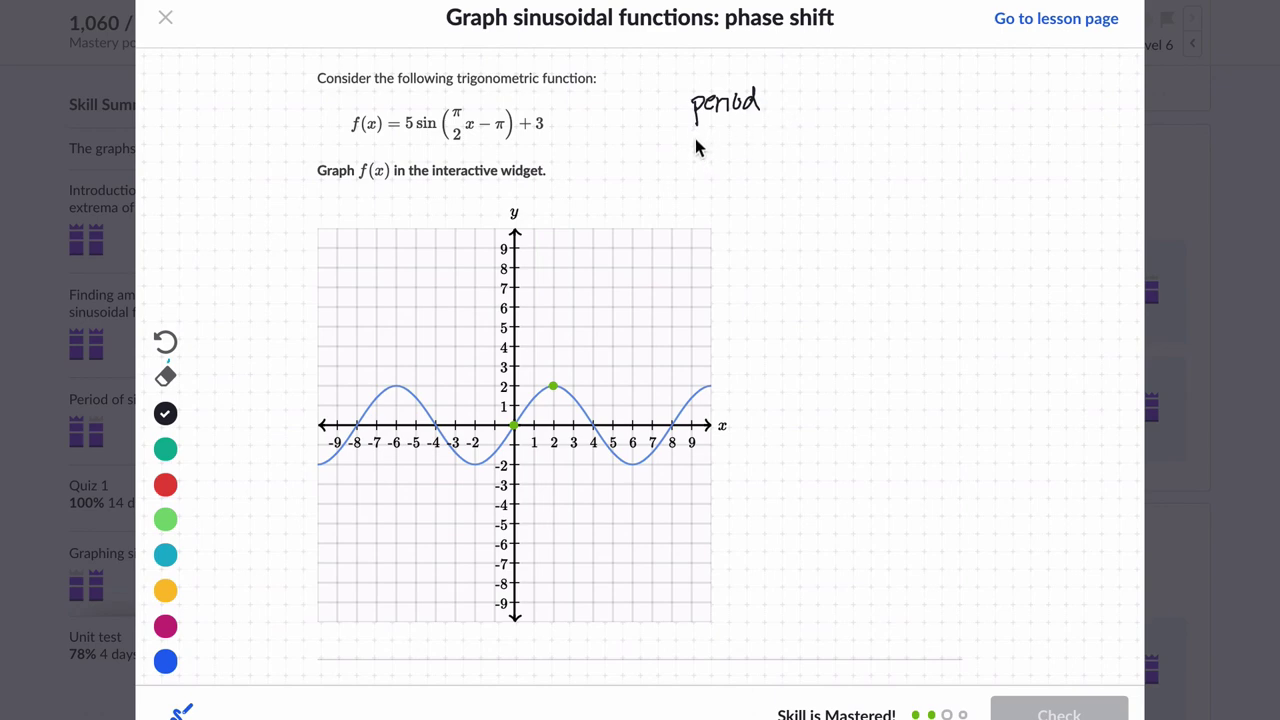
{"action": "left_click", "coordinate": [166, 376]}
{"action": "mouse_move", "coordinate": [716, 145]}
{"action": "left_mouse_down"}
{"action": "mouse_move", "coordinate": [754, 91]}
{"action": "mouse_move", "coordinate": [705, 145]}
{"action": "left_mouse_up"}
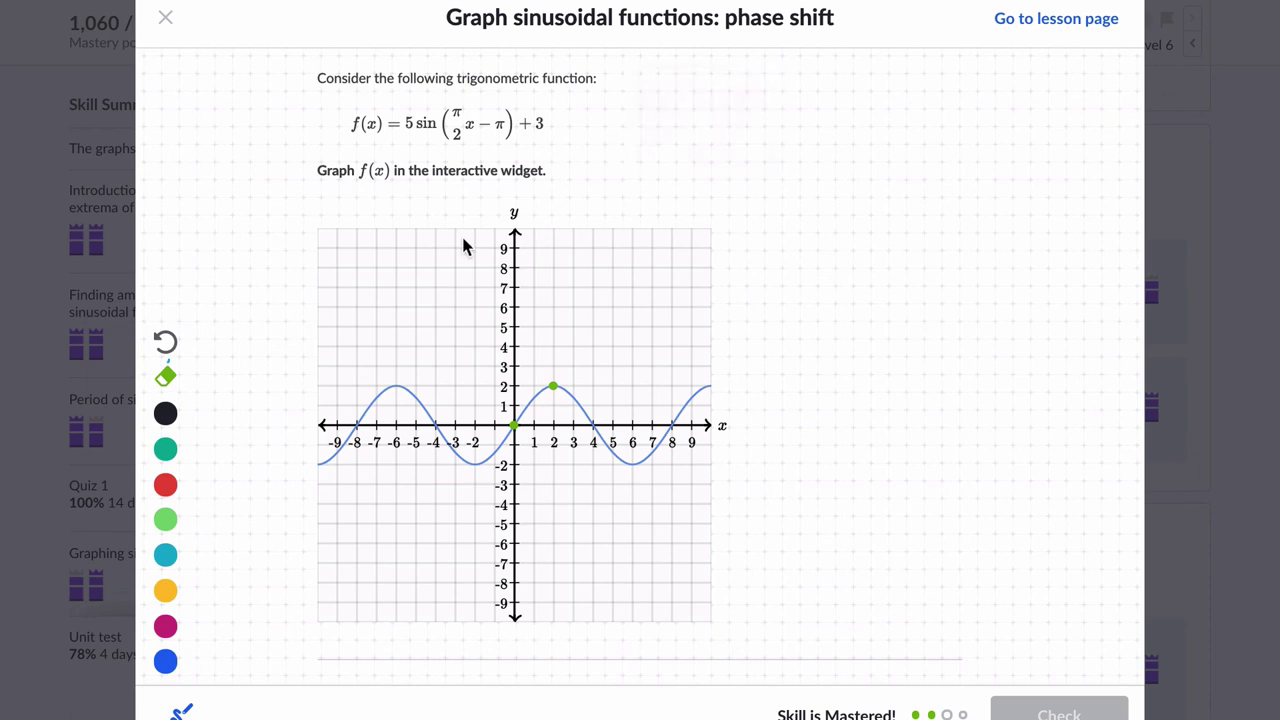
Try handwriting midline = 3 and the equation 3 = 5 sin(π/2 x − π) + beside the graph, and erase it
{"action": "left_click", "coordinate": [166, 413]}
{"action": "left_click_drag", "start_coordinate": [697, 100], "coordinate": [809, 115]}
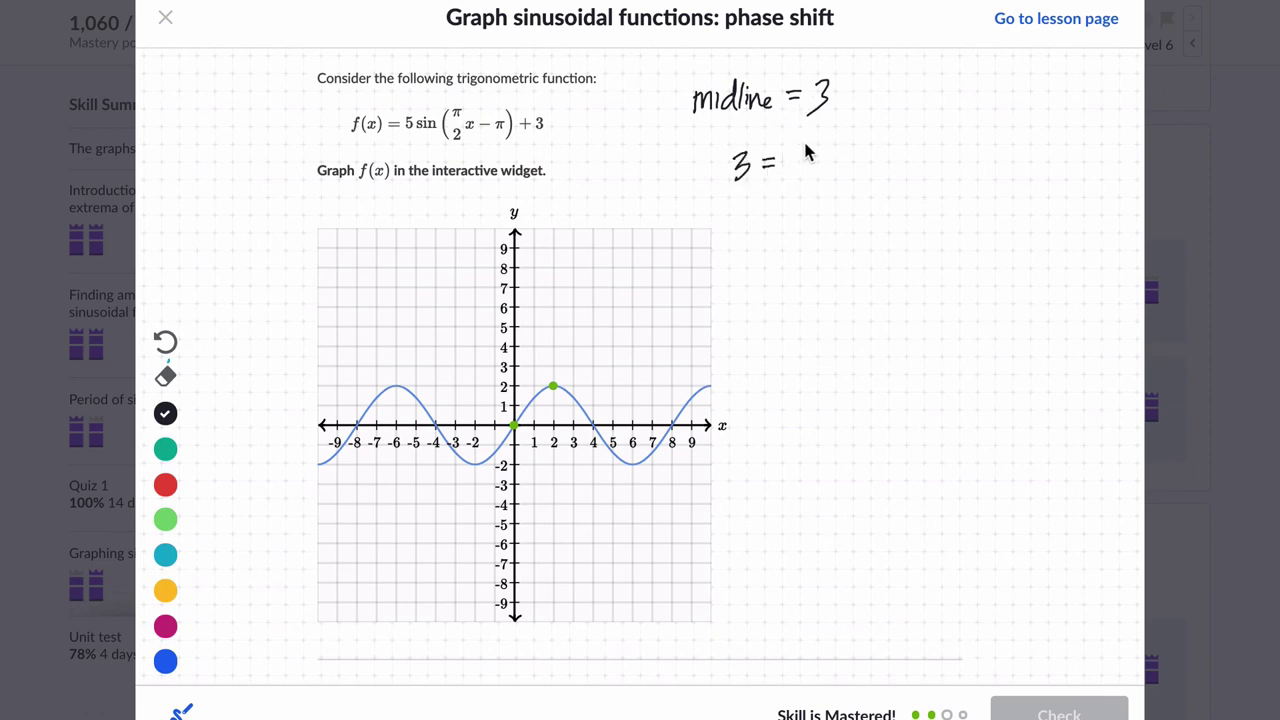
{"action": "mouse_move", "coordinate": [806, 149]}
{"action": "left_mouse_down"}
{"action": "mouse_move", "coordinate": [806, 169]}
{"action": "mouse_move", "coordinate": [820, 168]}
{"action": "mouse_move", "coordinate": [890, 133]}
{"action": "left_mouse_up"}
{"action": "mouse_move", "coordinate": [876, 136]}
{"action": "left_mouse_down"}
{"action": "mouse_move", "coordinate": [893, 175]}
{"action": "mouse_move", "coordinate": [936, 139]}
{"action": "mouse_move", "coordinate": [983, 148]}
{"action": "mouse_move", "coordinate": [990, 136]}
{"action": "left_mouse_up"}
{"action": "left_click", "coordinate": [166, 376]}
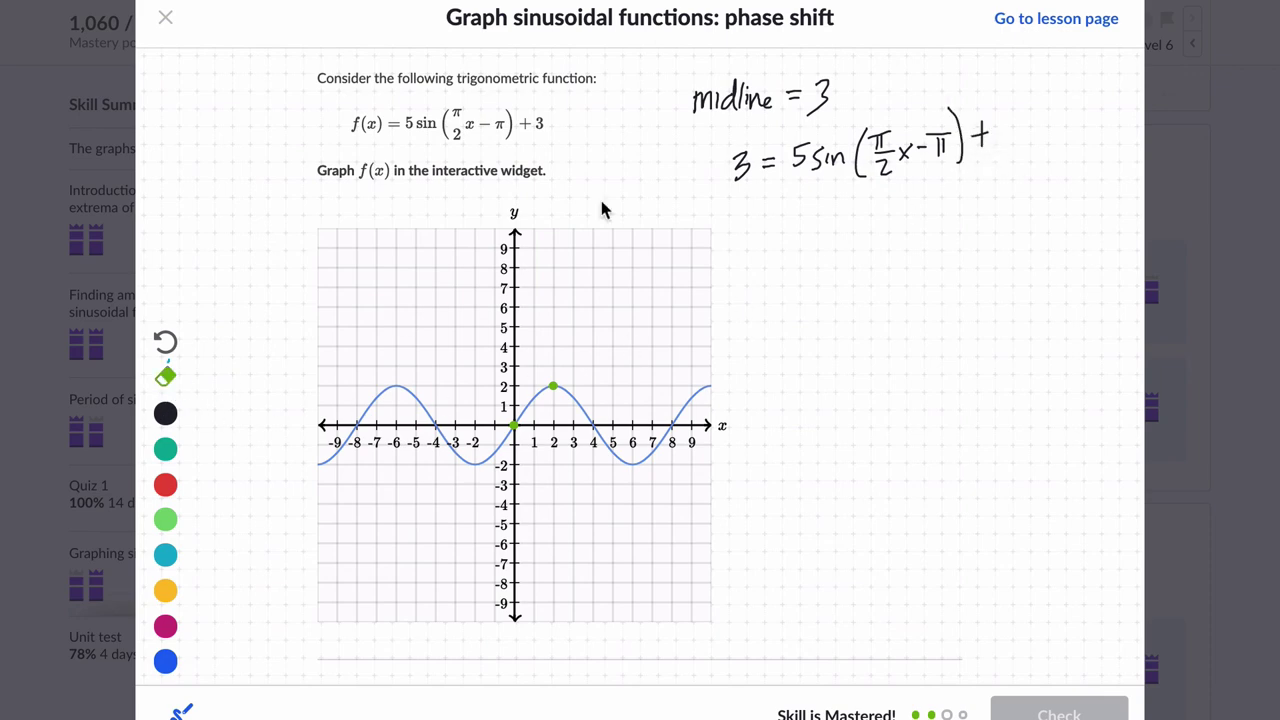
{"action": "left_click_drag", "start_coordinate": [985, 57], "coordinate": [743, 165]}
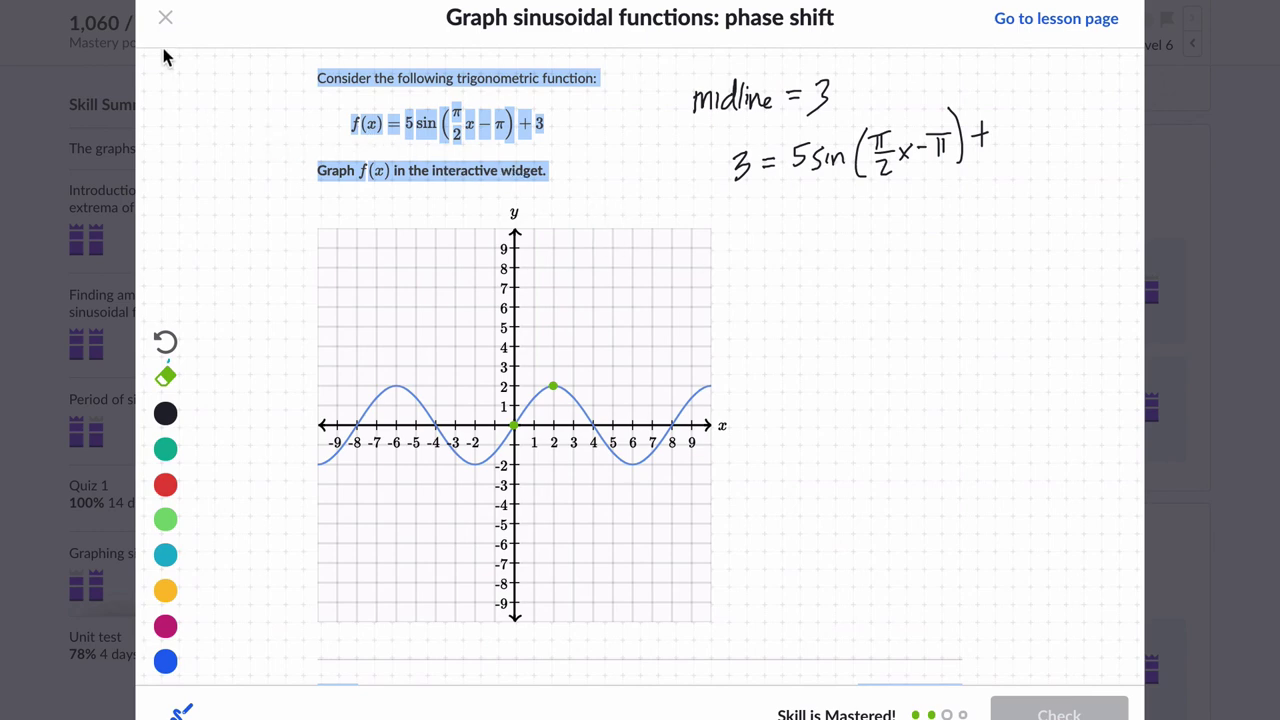
{"action": "left_click", "coordinate": [179, 711]}
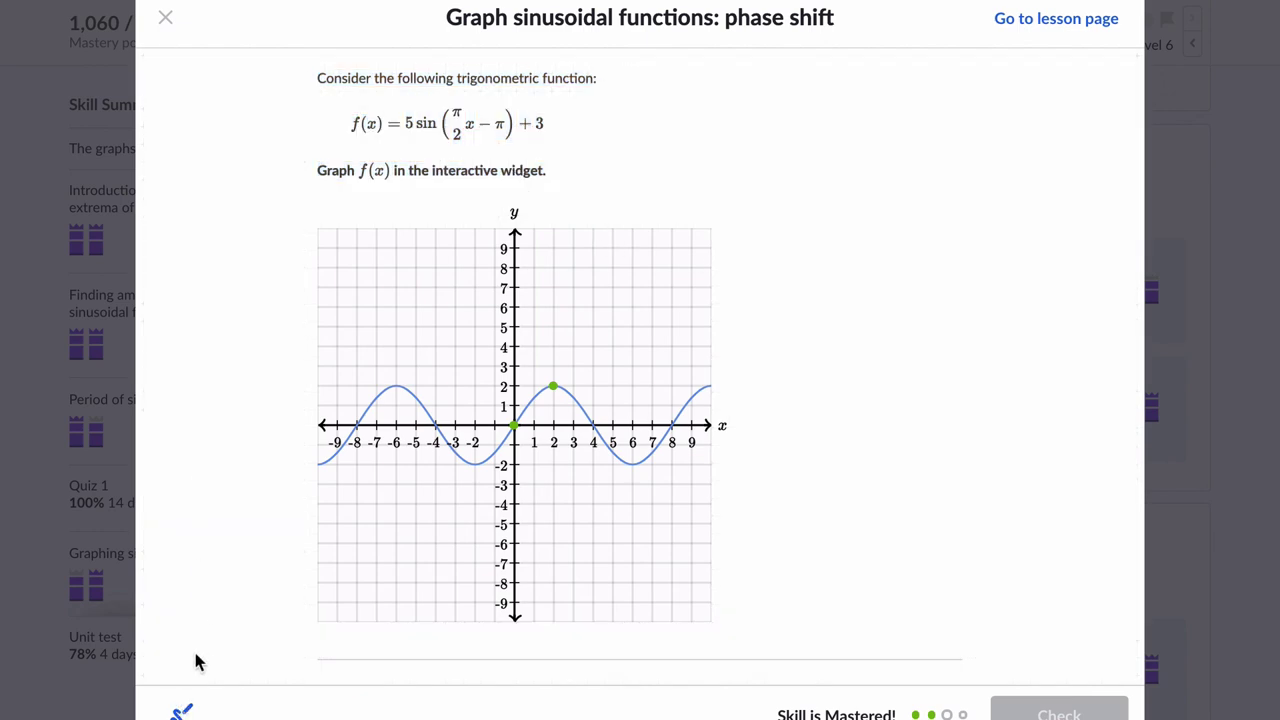
{"action": "left_click", "coordinate": [179, 711]}
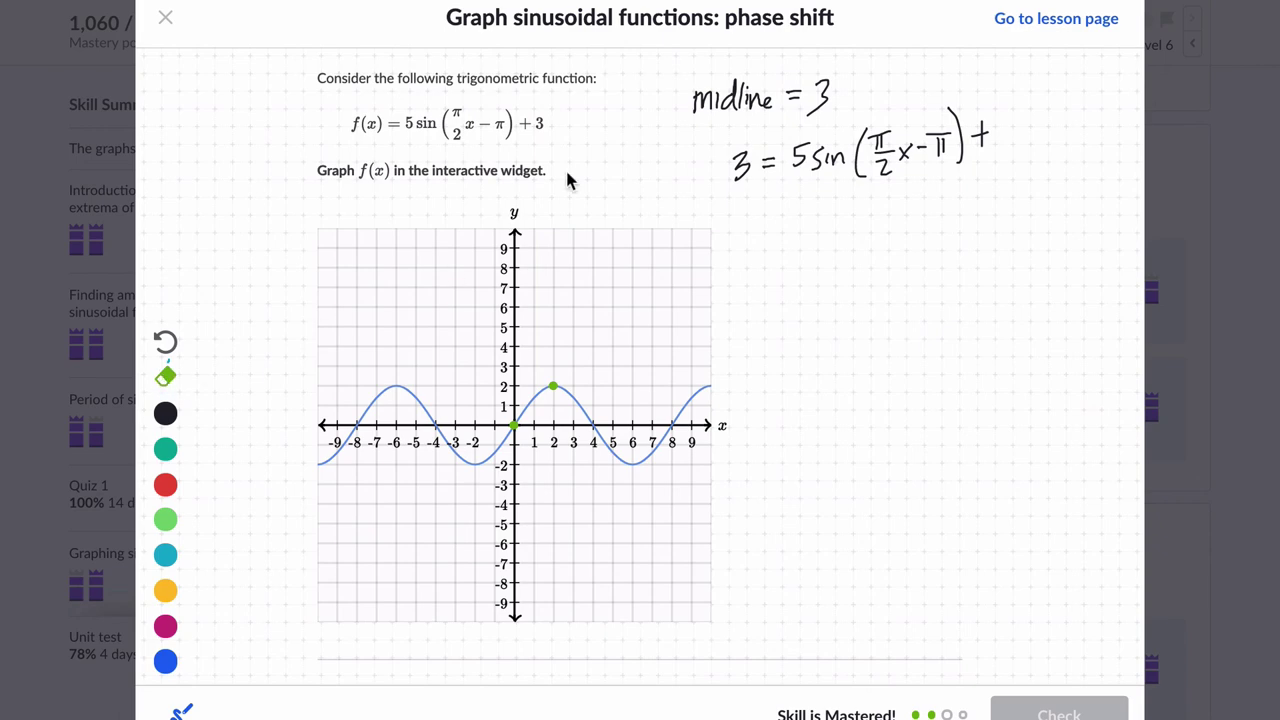
{"action": "mouse_move", "coordinate": [675, 57]}
{"action": "left_mouse_down"}
{"action": "mouse_move", "coordinate": [906, 229]}
{"action": "mouse_move", "coordinate": [1100, 272]}
{"action": "left_mouse_up"}
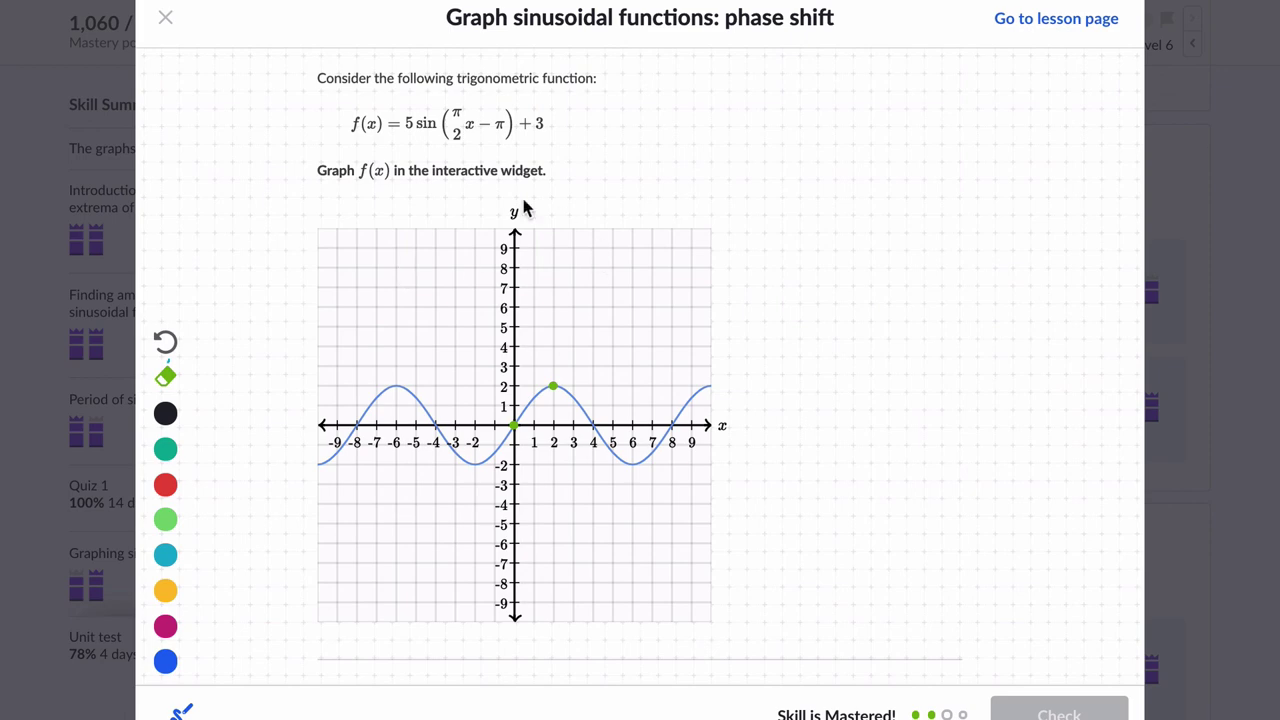
Underline the 3 and the 5 in the formula and handwrite mid = 3 and amp = 5 beside it
{"action": "left_click", "coordinate": [165, 413]}
{"action": "left_click_drag", "start_coordinate": [533, 132], "coordinate": [548, 132]}
{"action": "mouse_move", "coordinate": [759, 74]}
{"action": "left_mouse_down"}
{"action": "mouse_move", "coordinate": [815, 93]}
{"action": "mouse_move", "coordinate": [839, 71]}
{"action": "mouse_move", "coordinate": [845, 93]}
{"action": "left_mouse_up"}
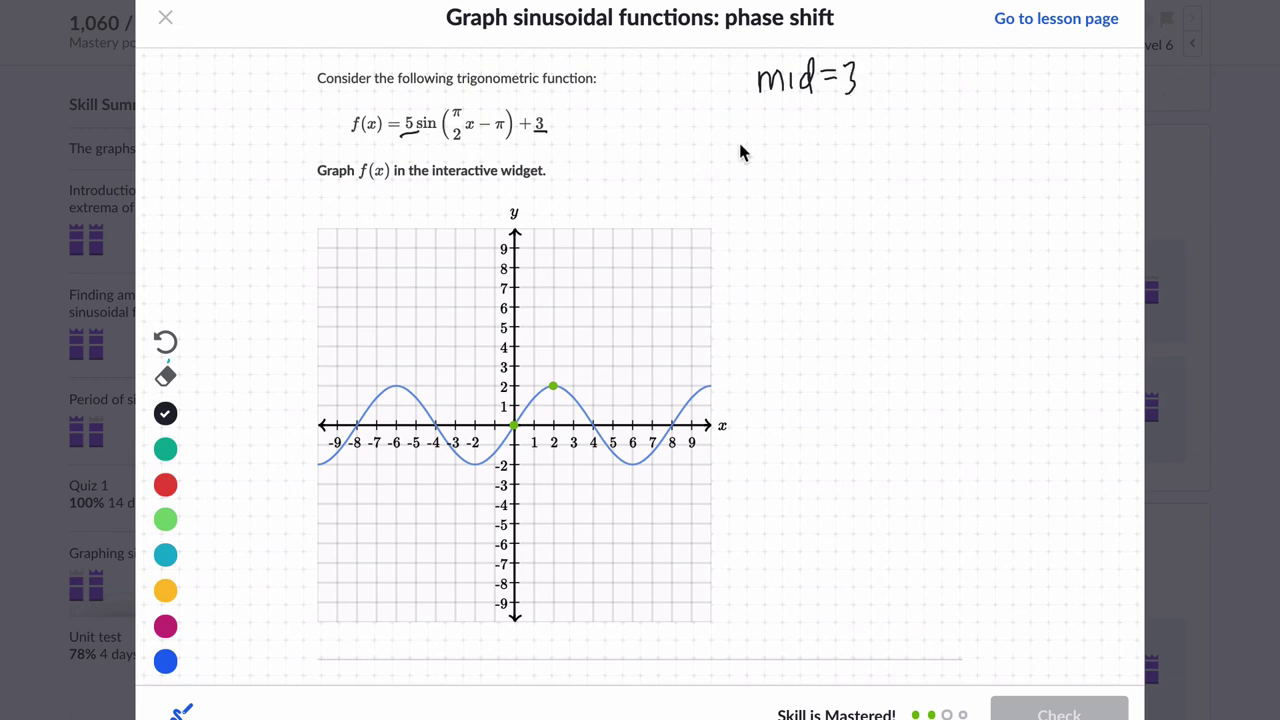
{"action": "left_click_drag", "start_coordinate": [772, 117], "coordinate": [836, 118]}
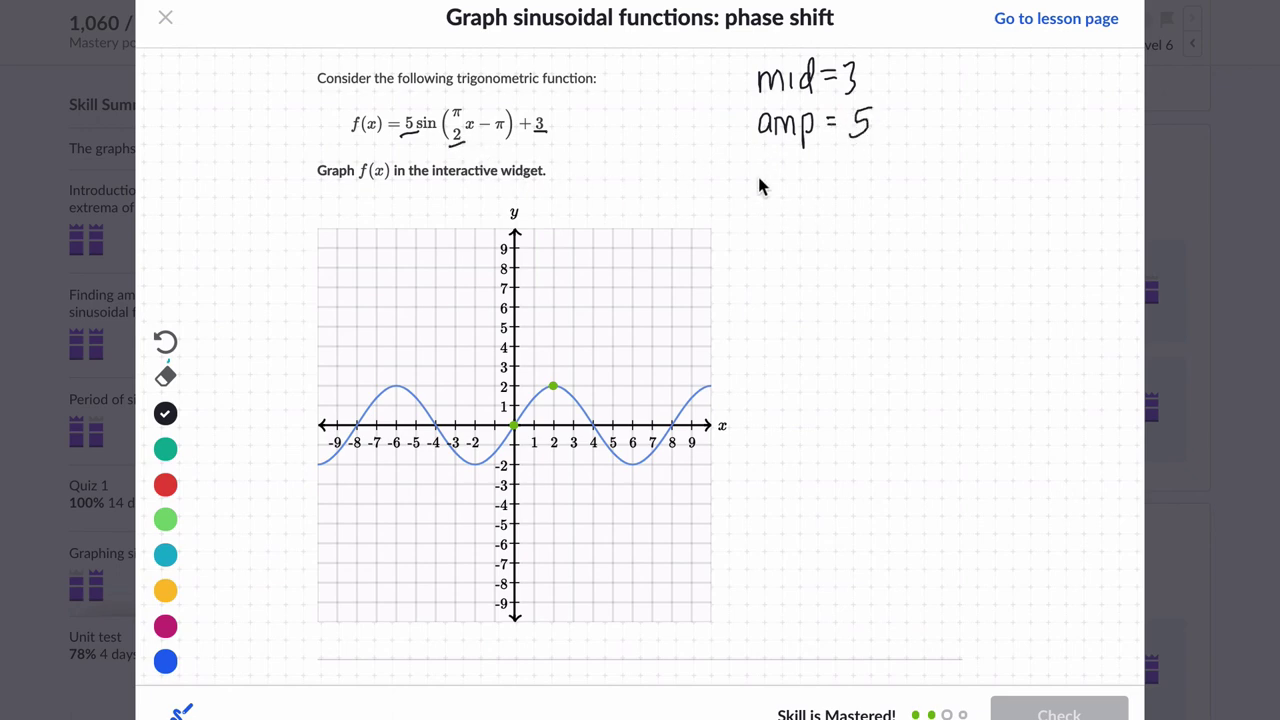
Handwrite the period calculation per = 2π · 2/π = 4 below the amplitude note
{"action": "mouse_move", "coordinate": [762, 190]}
{"action": "left_mouse_down"}
{"action": "mouse_move", "coordinate": [820, 186]}
{"action": "mouse_move", "coordinate": [830, 171]}
{"action": "left_mouse_up"}
{"action": "mouse_move", "coordinate": [818, 180]}
{"action": "left_mouse_down"}
{"action": "mouse_move", "coordinate": [880, 184]}
{"action": "mouse_move", "coordinate": [871, 176]}
{"action": "left_mouse_up"}
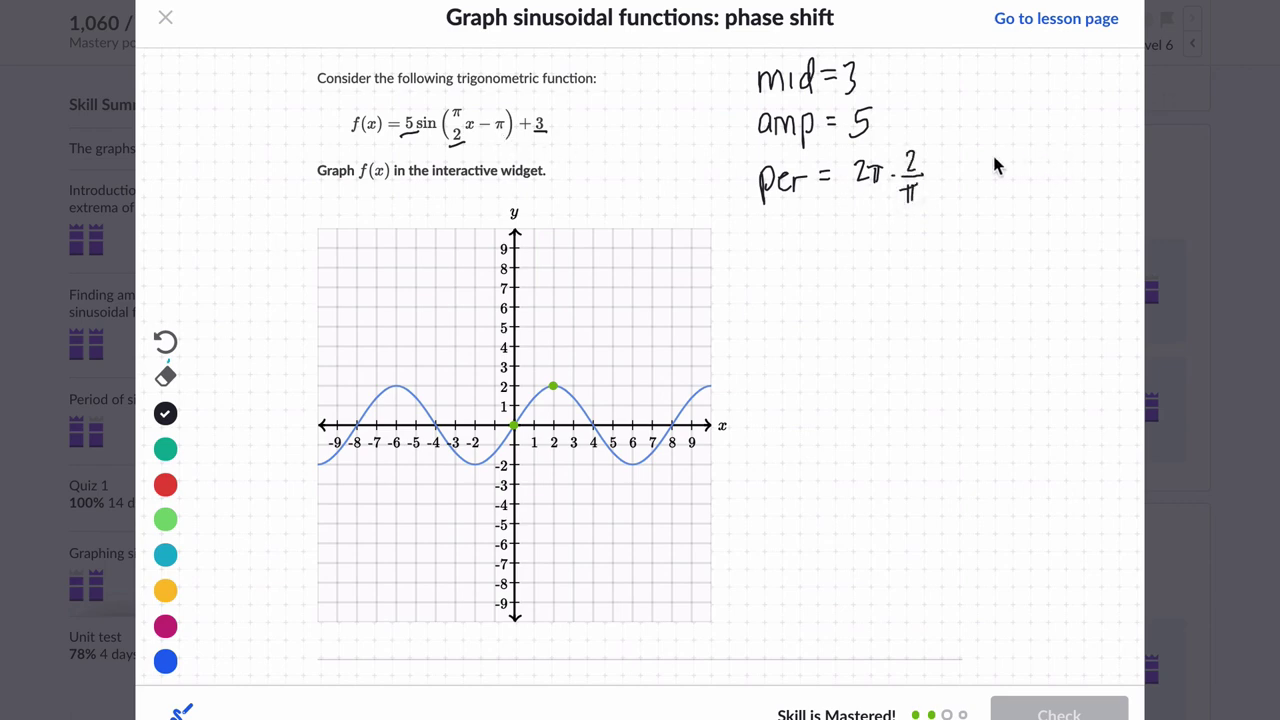
{"action": "left_click_drag", "start_coordinate": [967, 170], "coordinate": [975, 188]}
Underline −π in the formula and handwrite p.s = π / (π/2) = 2 with an arrow pointing right
{"action": "left_click_drag", "start_coordinate": [500, 134], "coordinate": [510, 128]}
{"action": "mouse_move", "coordinate": [763, 241]}
{"action": "left_mouse_down"}
{"action": "mouse_move", "coordinate": [764, 268]}
{"action": "mouse_move", "coordinate": [786, 257]}
{"action": "left_mouse_up"}
{"action": "mouse_move", "coordinate": [797, 241]}
{"action": "left_mouse_down"}
{"action": "mouse_move", "coordinate": [790, 256]}
{"action": "mouse_move", "coordinate": [826, 239]}
{"action": "left_mouse_up"}
{"action": "left_click_drag", "start_coordinate": [812, 249], "coordinate": [826, 248]}
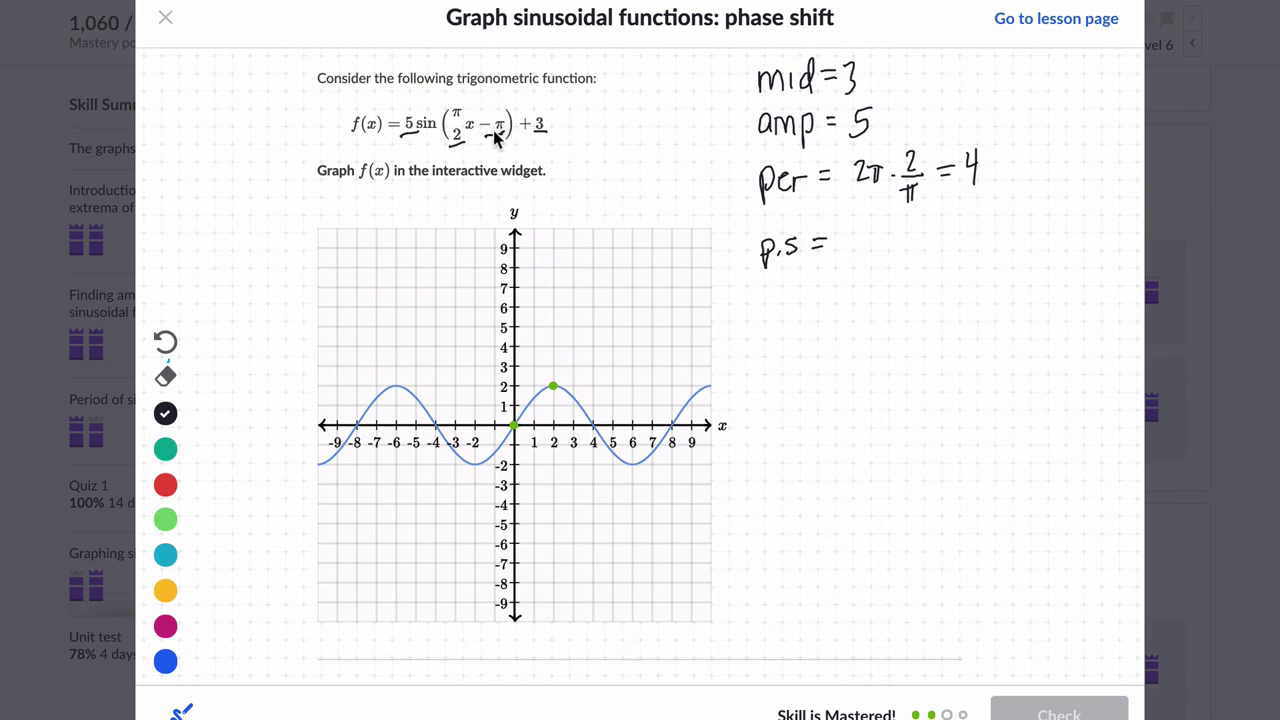
{"action": "left_click_drag", "start_coordinate": [487, 140], "coordinate": [506, 134]}
{"action": "mouse_move", "coordinate": [847, 232]}
{"action": "left_mouse_down"}
{"action": "mouse_move", "coordinate": [846, 258]}
{"action": "mouse_move", "coordinate": [864, 240]}
{"action": "mouse_move", "coordinate": [846, 284]}
{"action": "mouse_move", "coordinate": [886, 293]}
{"action": "left_mouse_up"}
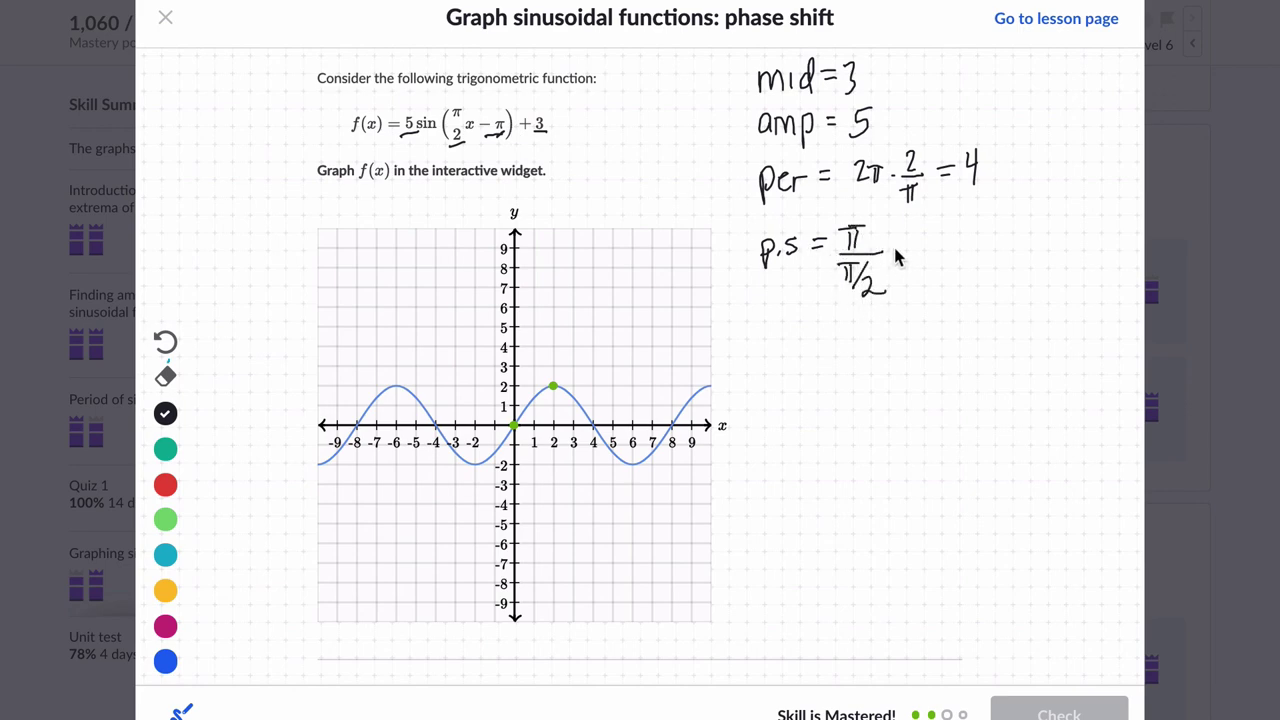
{"action": "left_click_drag", "start_coordinate": [894, 248], "coordinate": [940, 252]}
{"action": "mouse_move", "coordinate": [996, 238]}
{"action": "left_mouse_down"}
{"action": "mouse_move", "coordinate": [975, 230]}
{"action": "mouse_move", "coordinate": [997, 236]}
{"action": "left_mouse_up"}
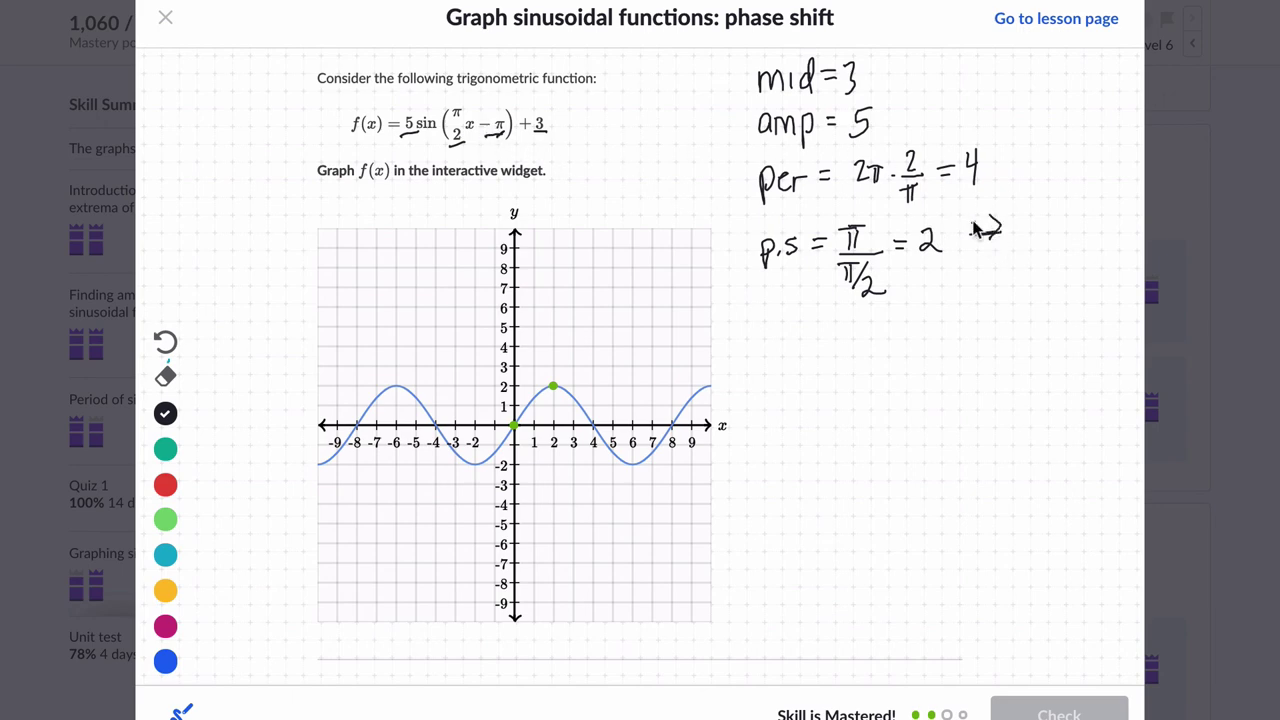
{"action": "mouse_move", "coordinate": [973, 232]}
{"action": "left_mouse_down"}
{"action": "mouse_move", "coordinate": [1000, 222]}
{"action": "mouse_move", "coordinate": [985, 245]}
{"action": "mouse_move", "coordinate": [990, 228]}
{"action": "mouse_move", "coordinate": [962, 236]}
{"action": "mouse_move", "coordinate": [1000, 236]}
{"action": "left_mouse_up"}
{"action": "left_click_drag", "start_coordinate": [551, 387], "coordinate": [534, 404]}
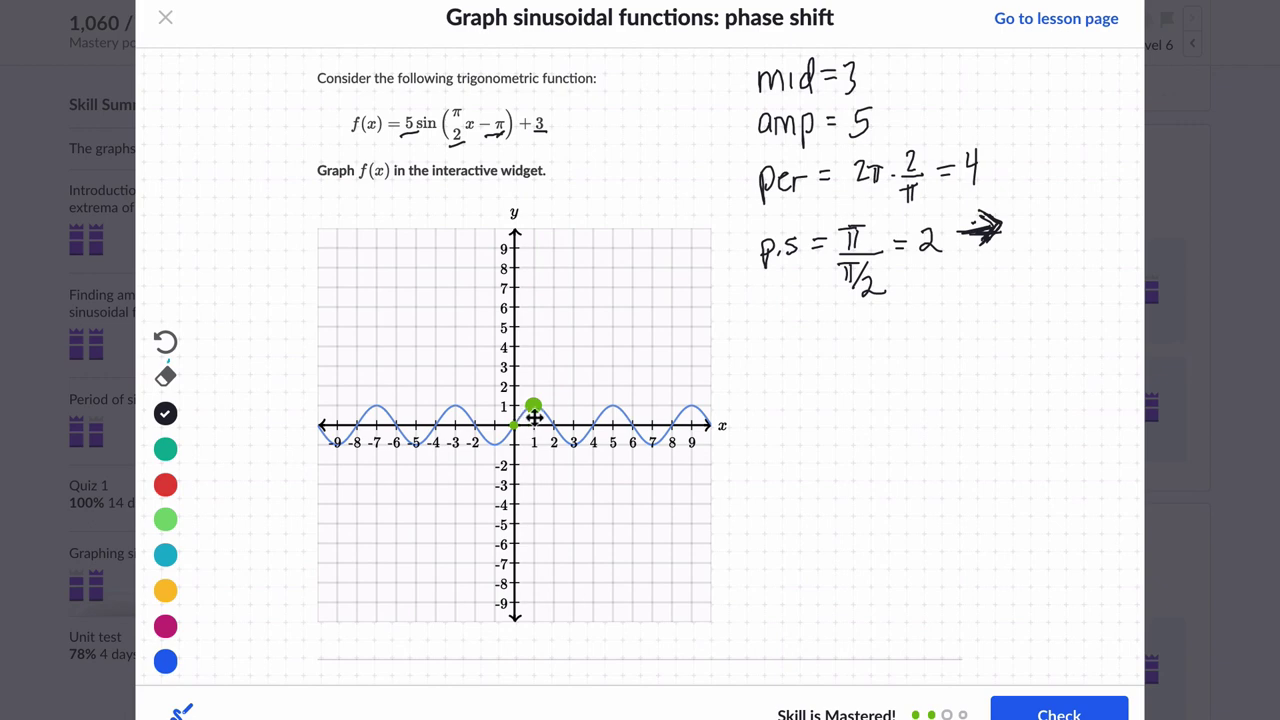
{"action": "left_click_drag", "start_coordinate": [536, 406], "coordinate": [546, 404]}
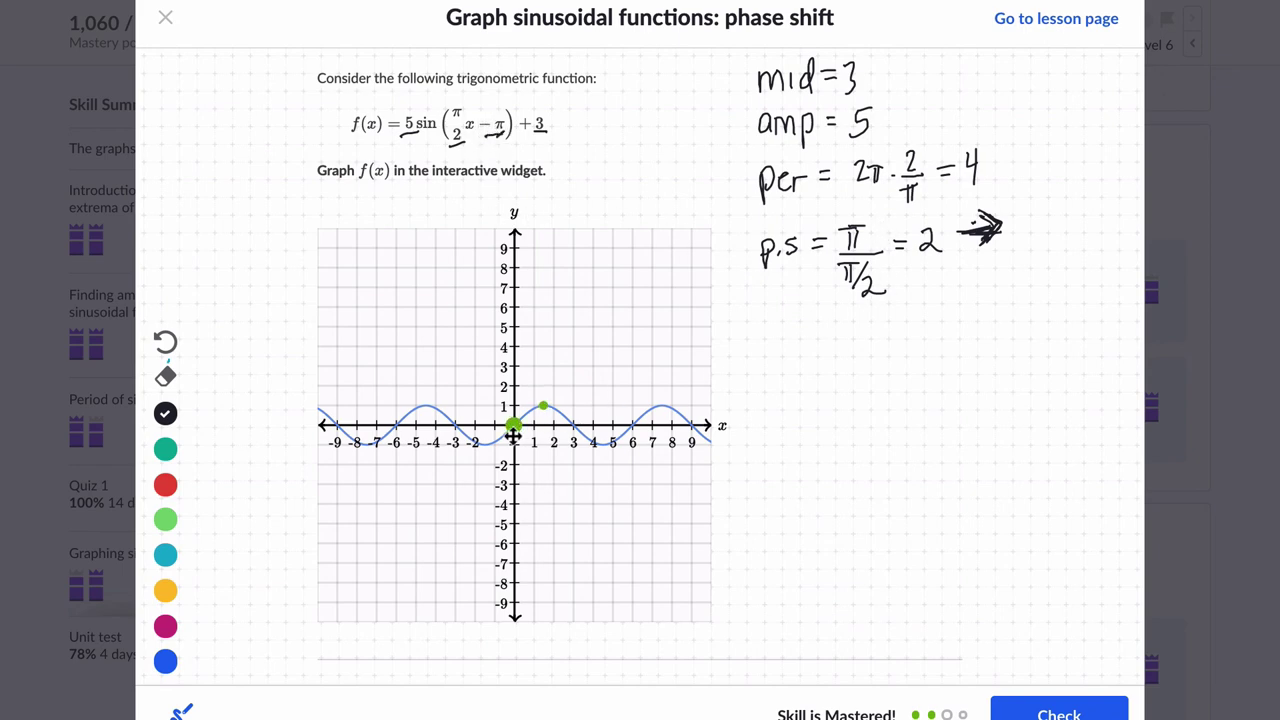
{"action": "mouse_move", "coordinate": [513, 432]}
{"action": "left_mouse_down"}
{"action": "mouse_move", "coordinate": [586, 406]}
{"action": "mouse_move", "coordinate": [513, 425]}
{"action": "left_mouse_up"}
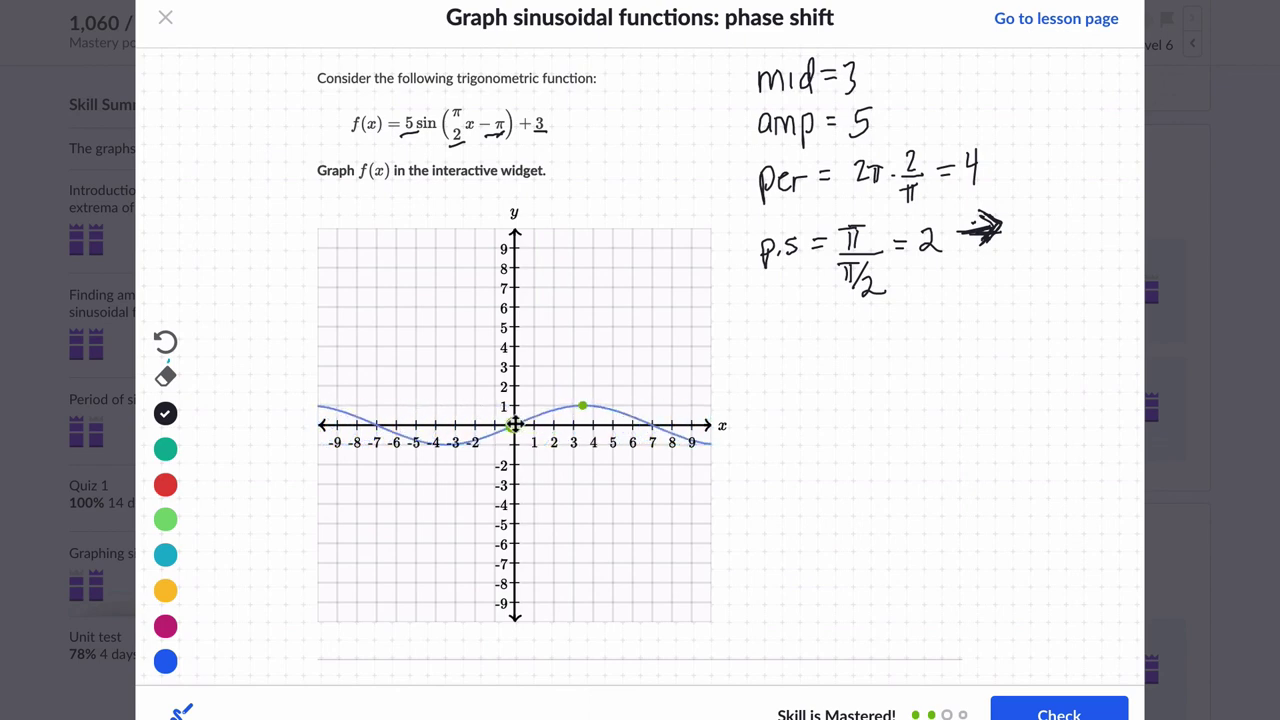
{"action": "left_click_drag", "start_coordinate": [582, 406], "coordinate": [543, 406]}
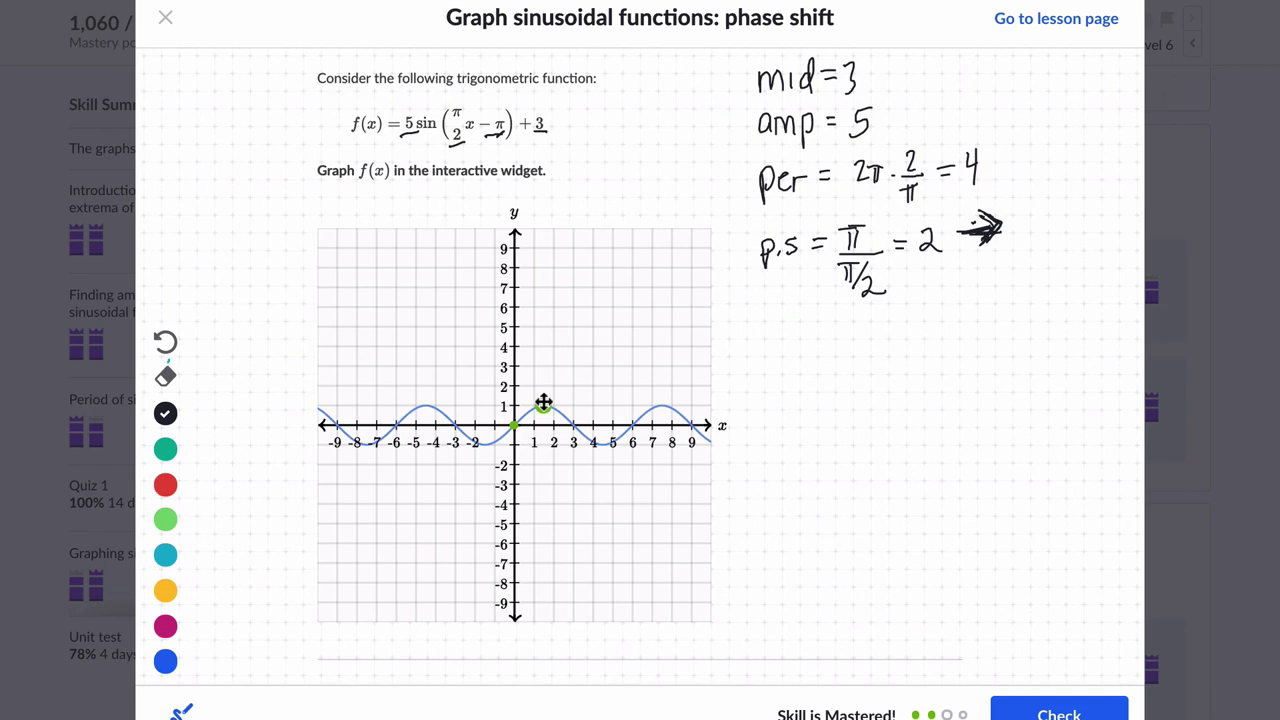
{"action": "left_click_drag", "start_coordinate": [543, 403], "coordinate": [583, 406]}
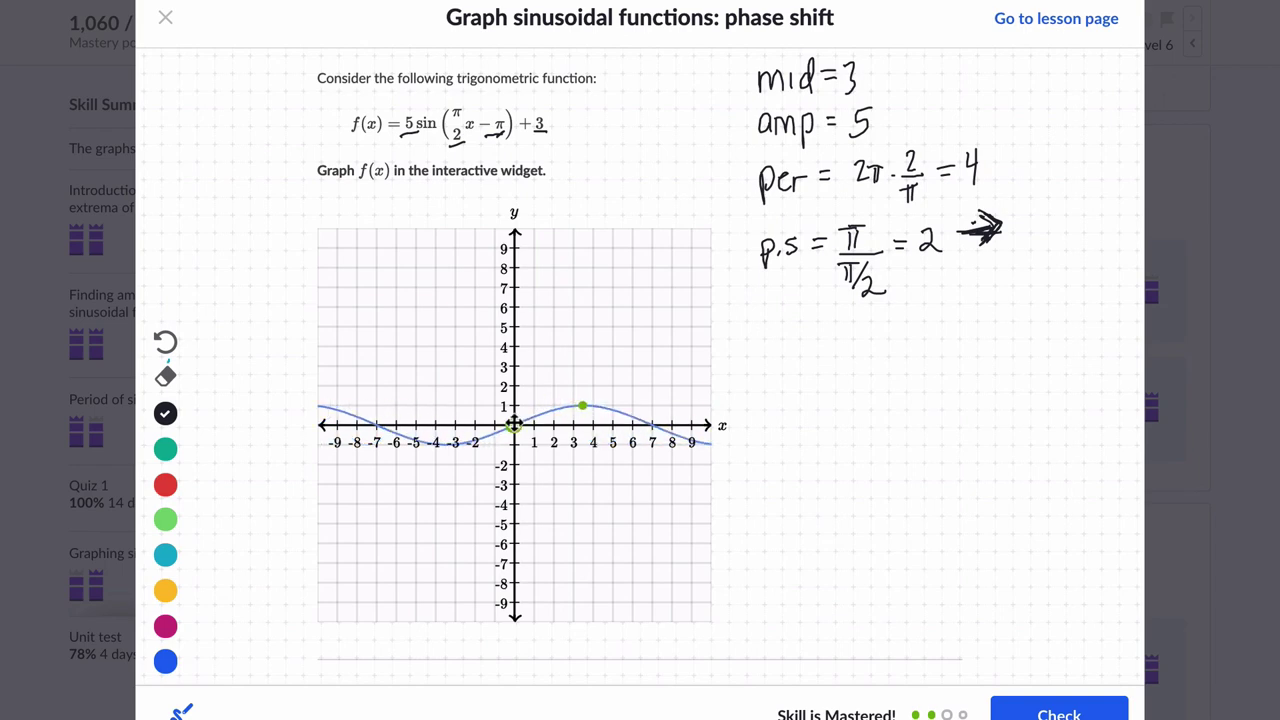
Place the curve's midline point at (2, 3) and its adjacent maximum point at (3, 8) on the interactive graph
{"action": "left_click_drag", "start_coordinate": [512, 424], "coordinate": [555, 421]}
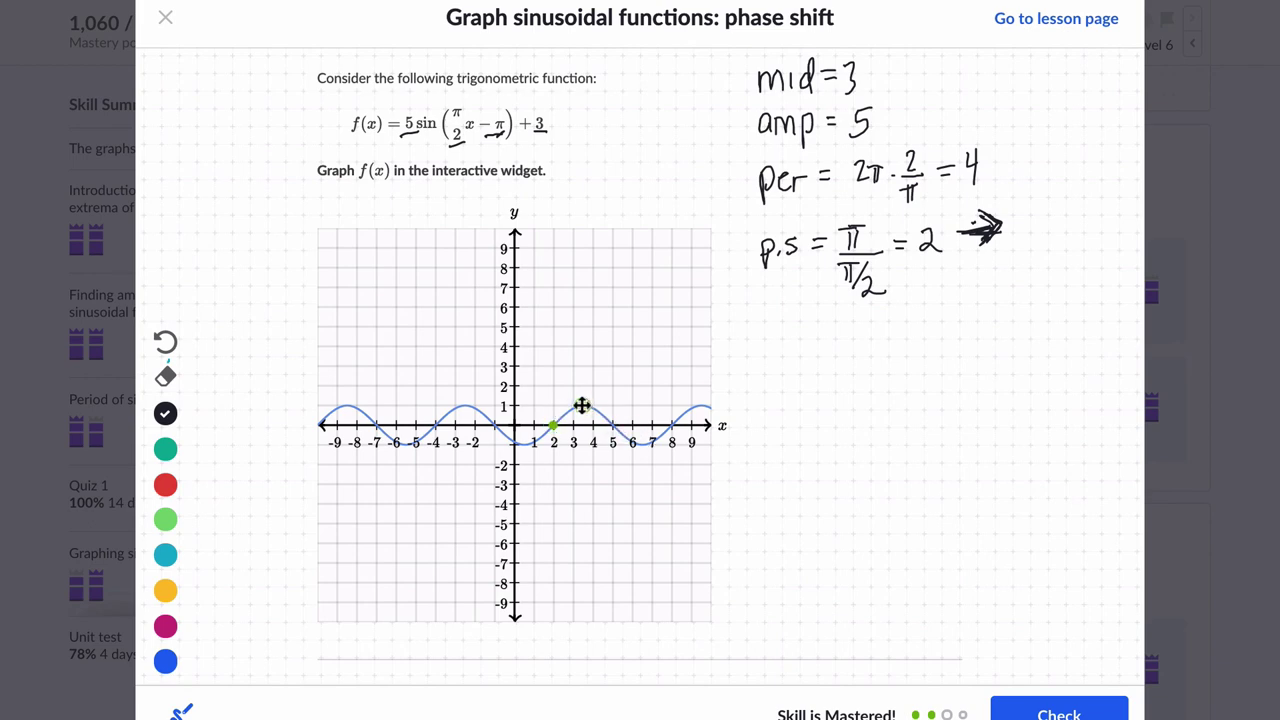
{"action": "left_click_drag", "start_coordinate": [581, 405], "coordinate": [574, 405]}
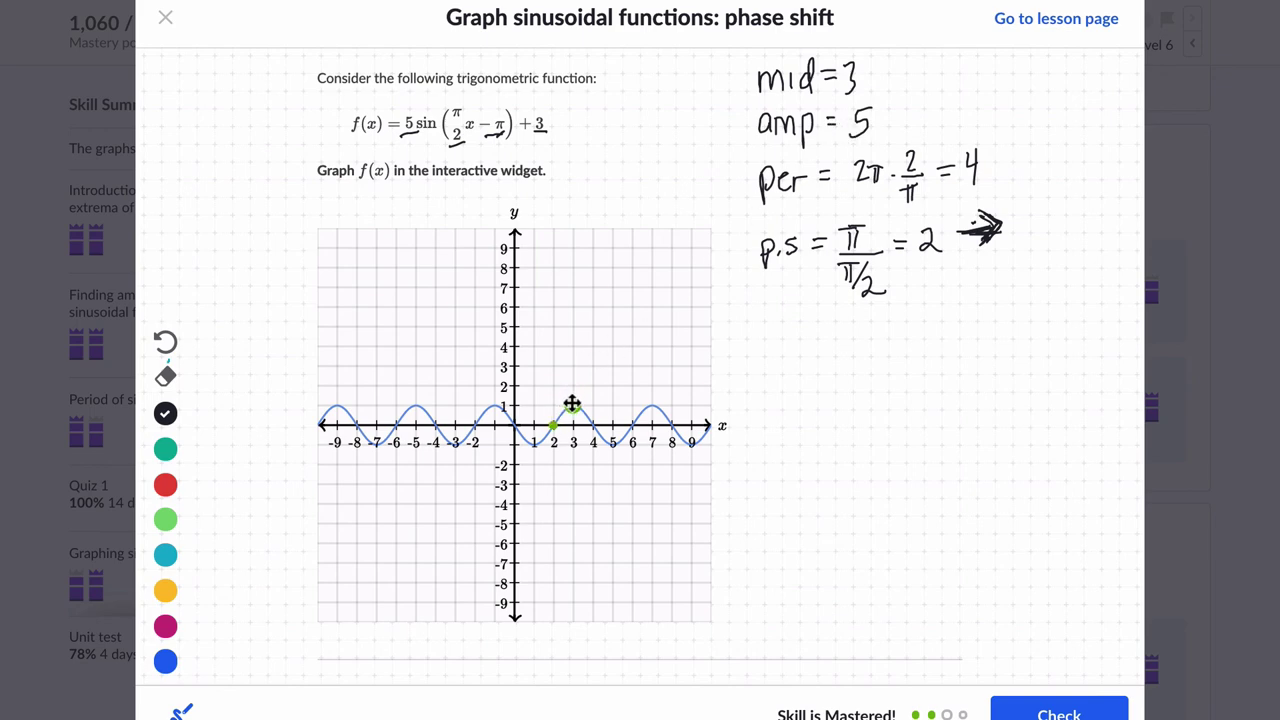
{"action": "left_click_drag", "start_coordinate": [572, 402], "coordinate": [574, 328]}
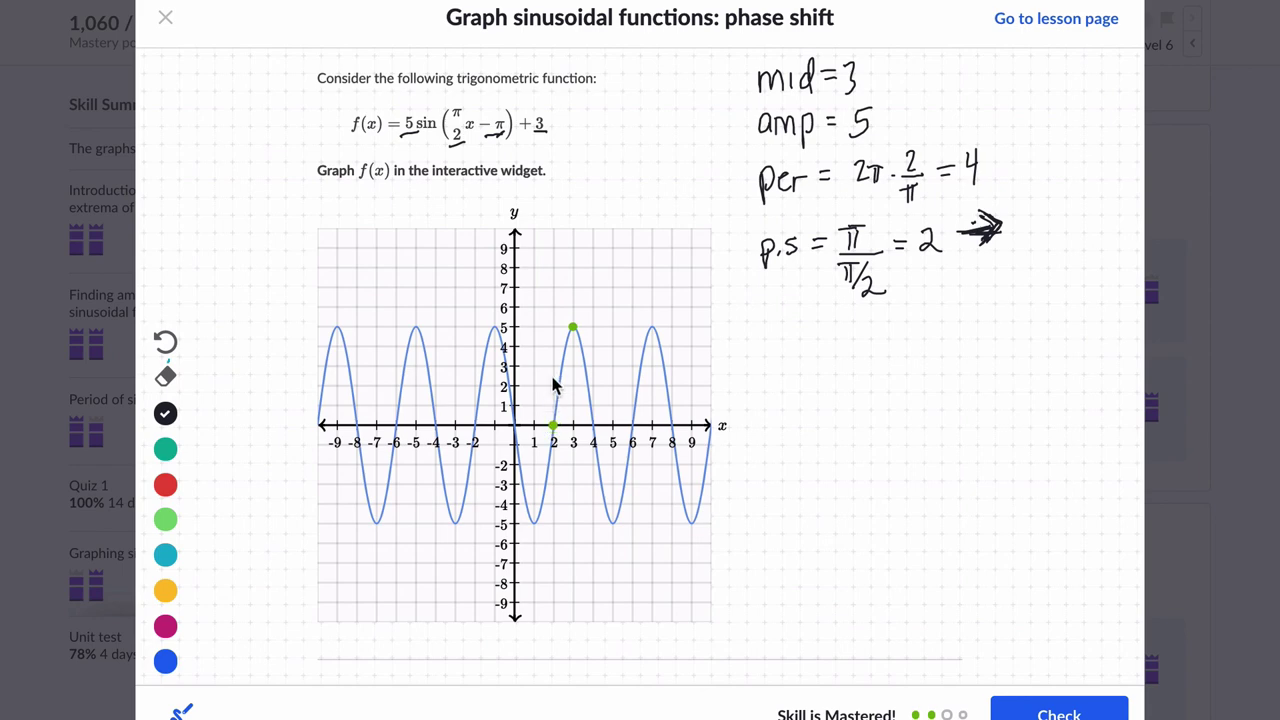
{"action": "left_click_drag", "start_coordinate": [551, 420], "coordinate": [581, 265]}
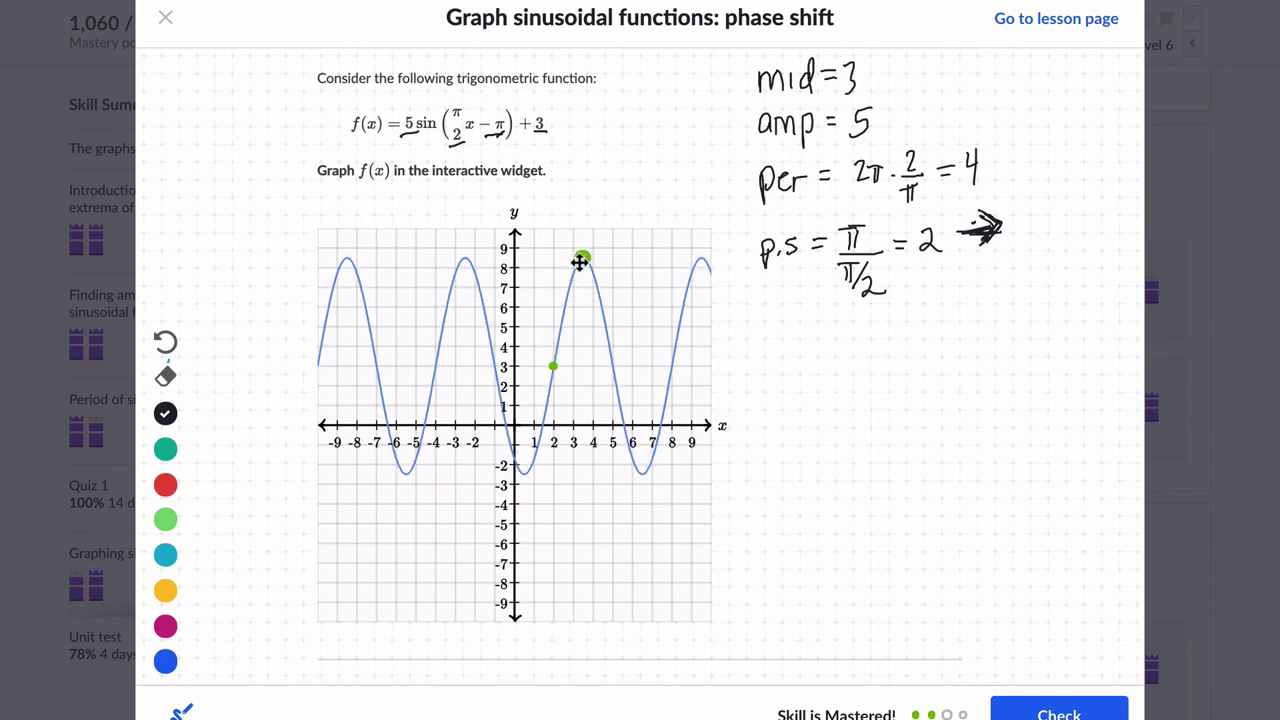
{"action": "left_click_drag", "start_coordinate": [580, 266], "coordinate": [576, 266]}
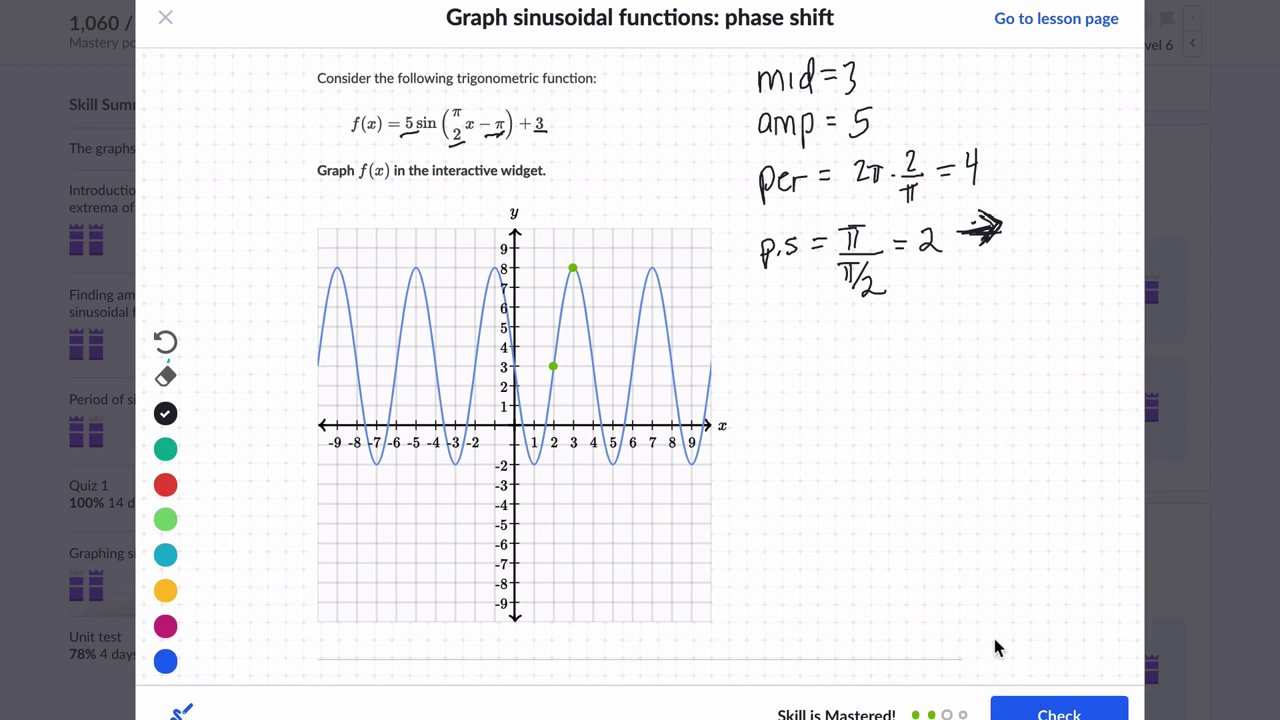
Switch to Desmos, delete g(1.5), g(1) and the g(x) function, and move the window down to uncover the question's formula
{"action": "key", "text": "super+Tab"}
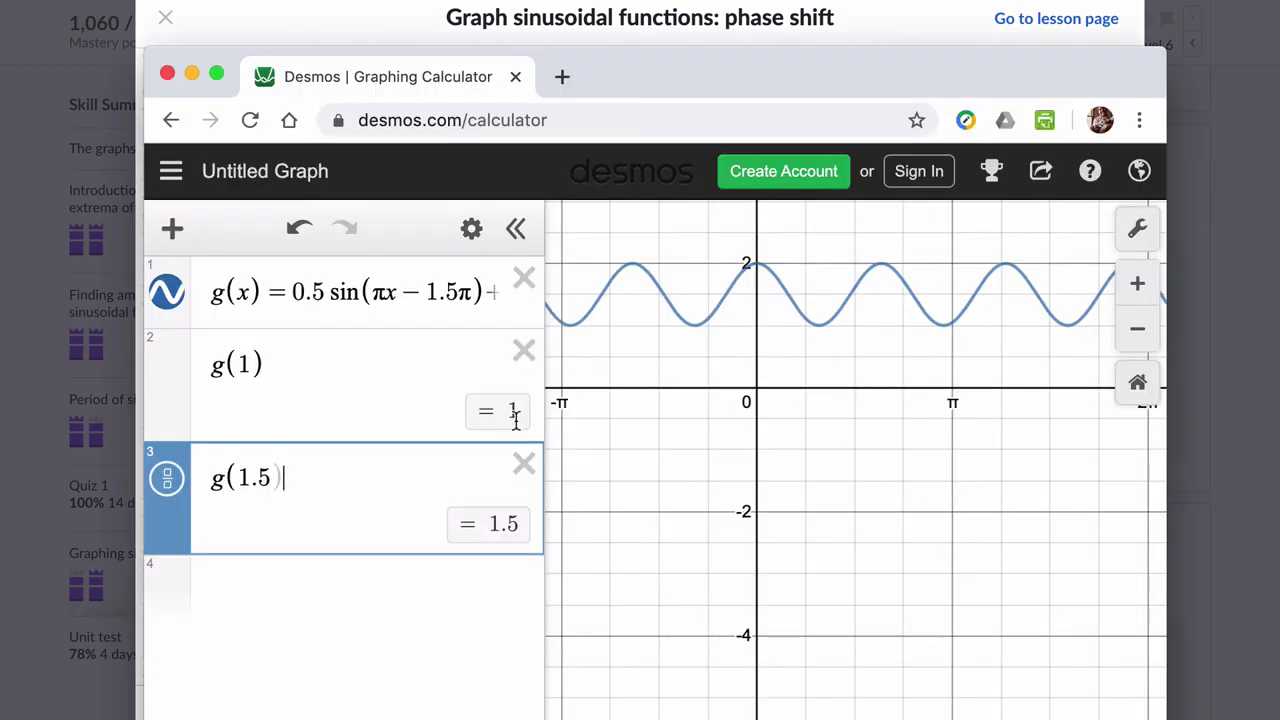
{"action": "left_click", "coordinate": [524, 463]}
{"action": "left_click", "coordinate": [524, 350]}
{"action": "left_click", "coordinate": [520, 298]}
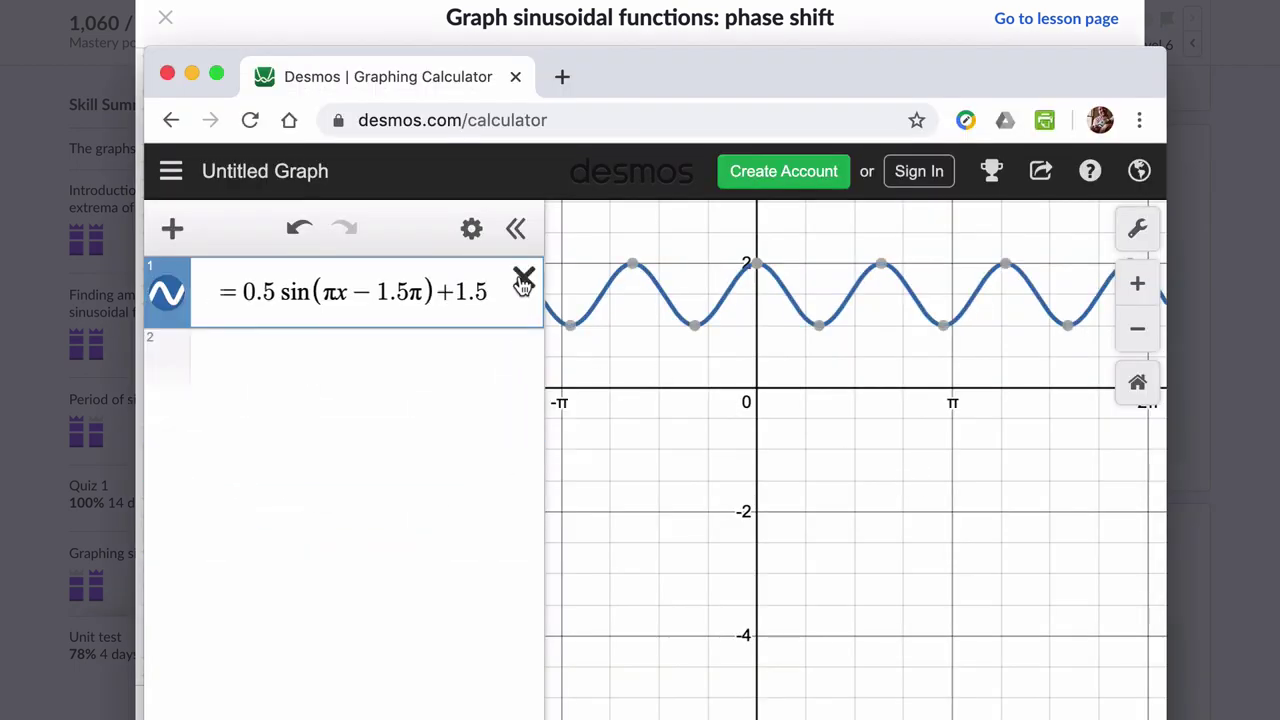
{"action": "left_click", "coordinate": [520, 298]}
{"action": "left_click_drag", "start_coordinate": [606, 93], "coordinate": [637, 237]}
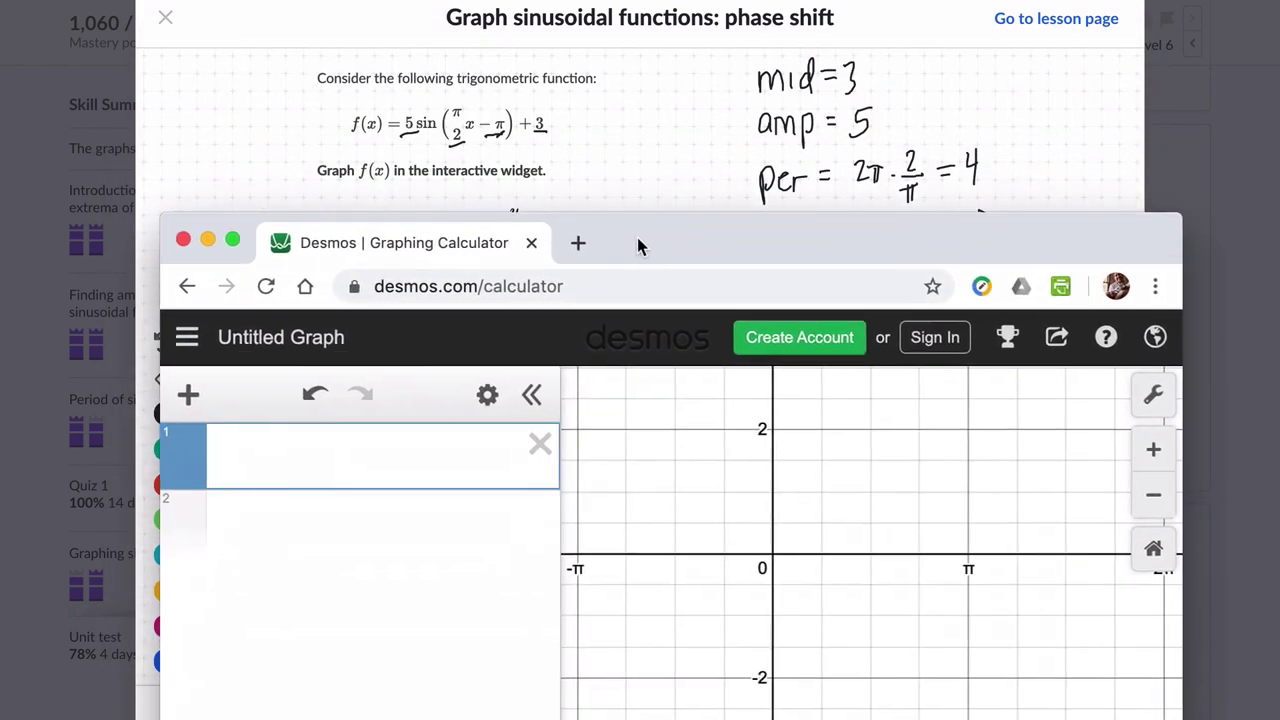
Graph f(x) = 5 sin(π/2 x − π) + 3 as a new expression
{"action": "type", "text": "f(x)="}
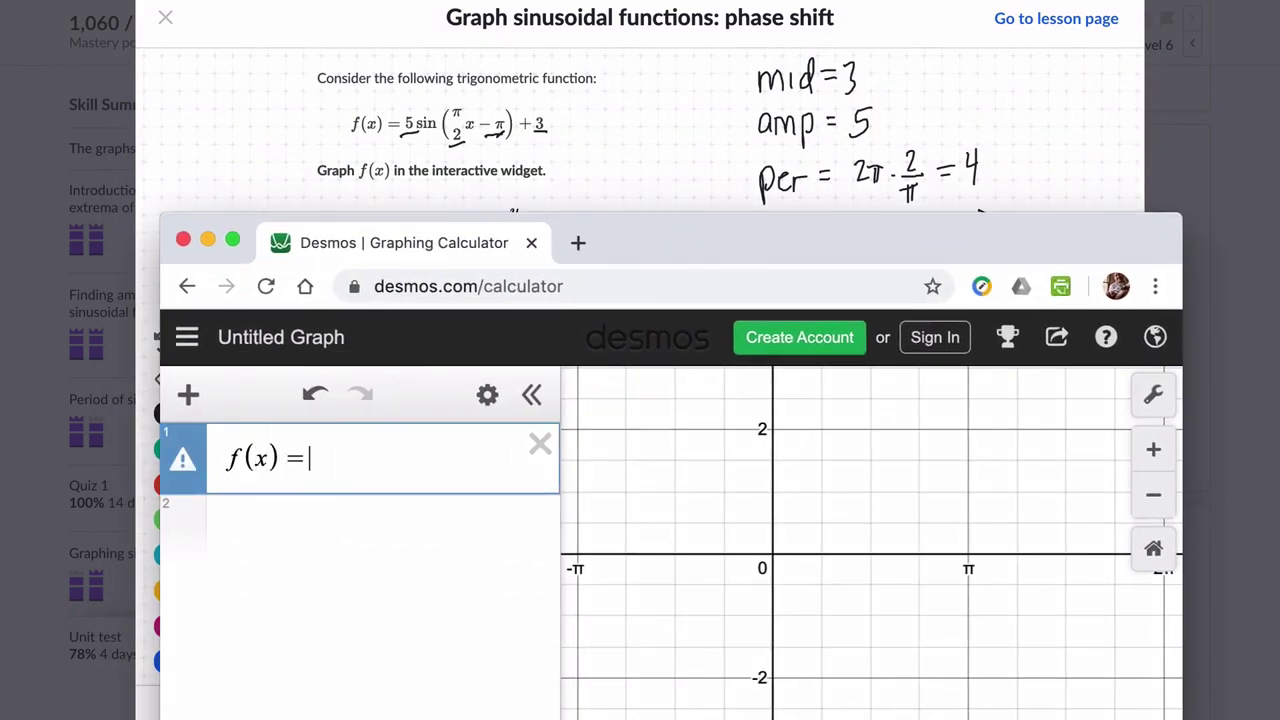
{"action": "type", "text": "5sin(pi"}
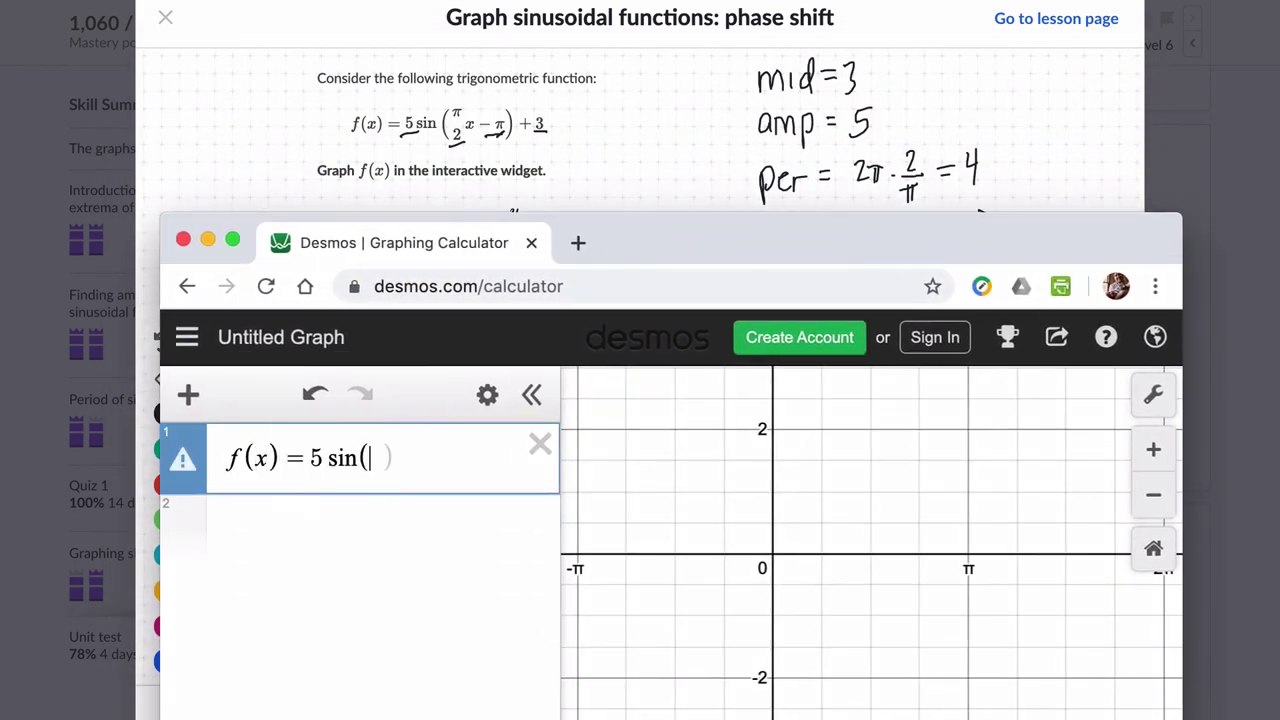
{"action": "type", "text": "/2"}
{"action": "key", "text": "Right"}
{"action": "type", "text": "x-pi"}
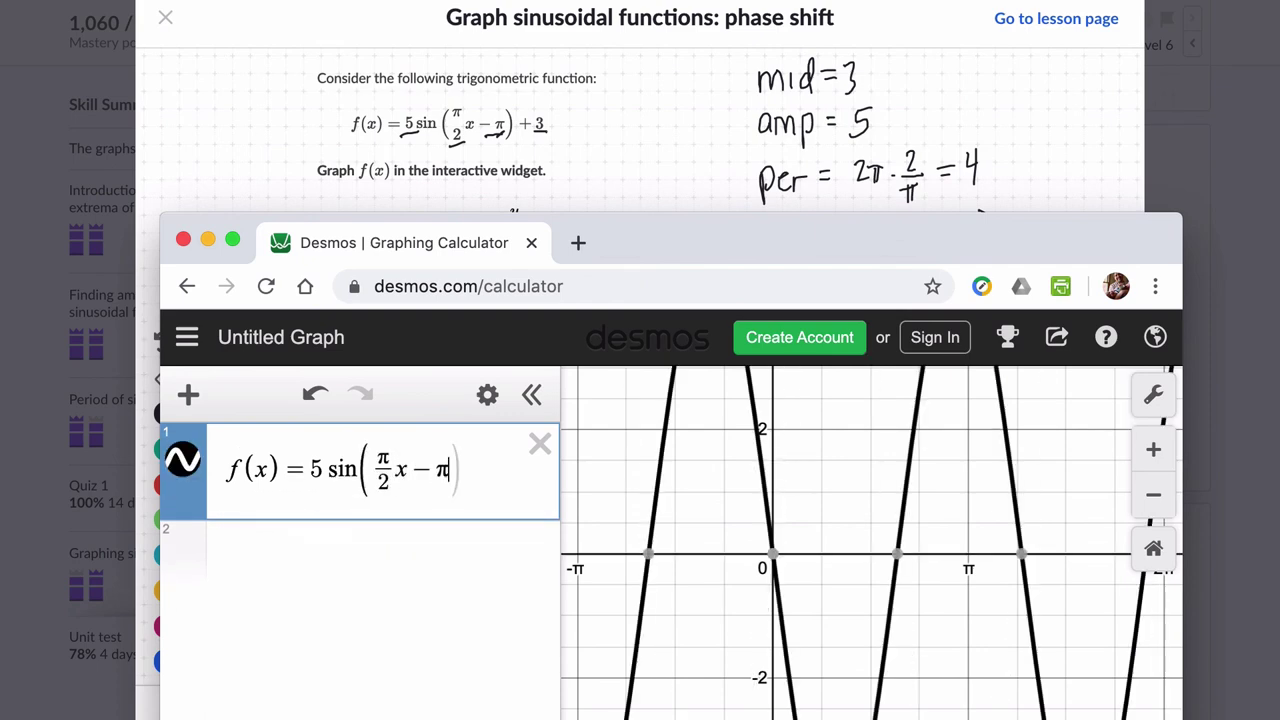
{"action": "key", "text": "Right"}
{"action": "type", "text": "+3"}
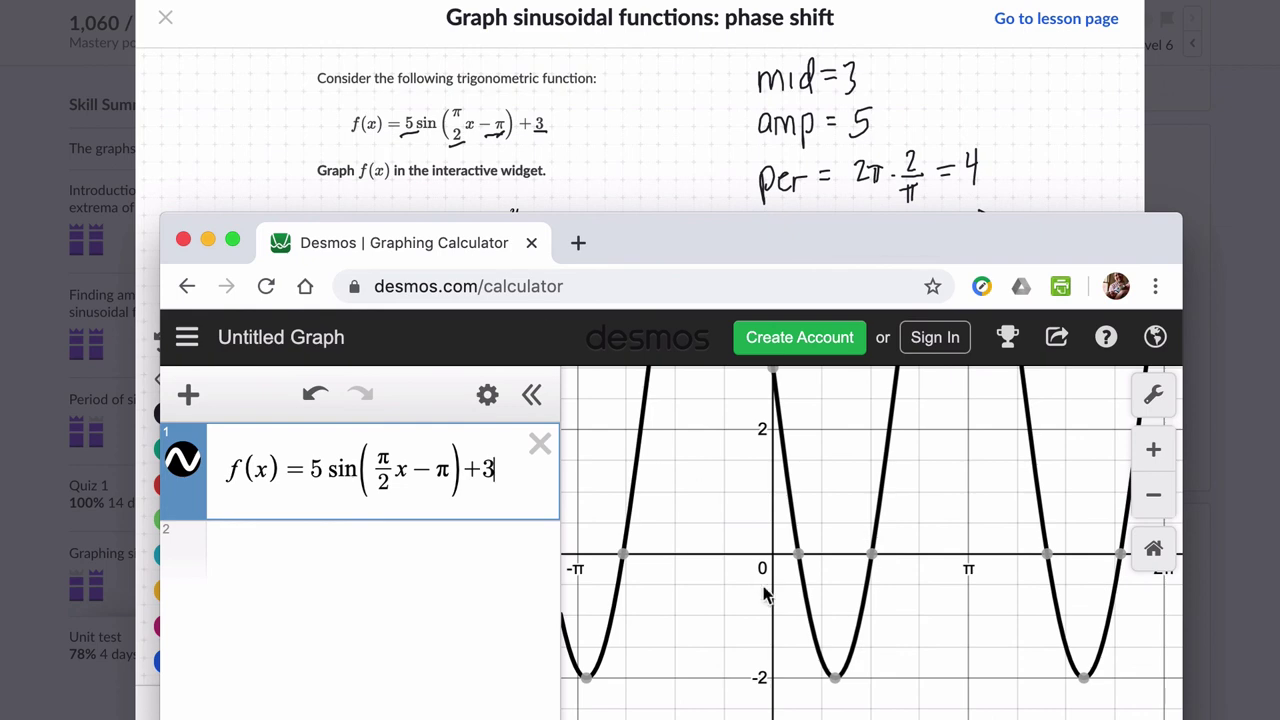
{"action": "left_click", "coordinate": [1153, 498]}
{"action": "left_click", "coordinate": [1153, 500]}
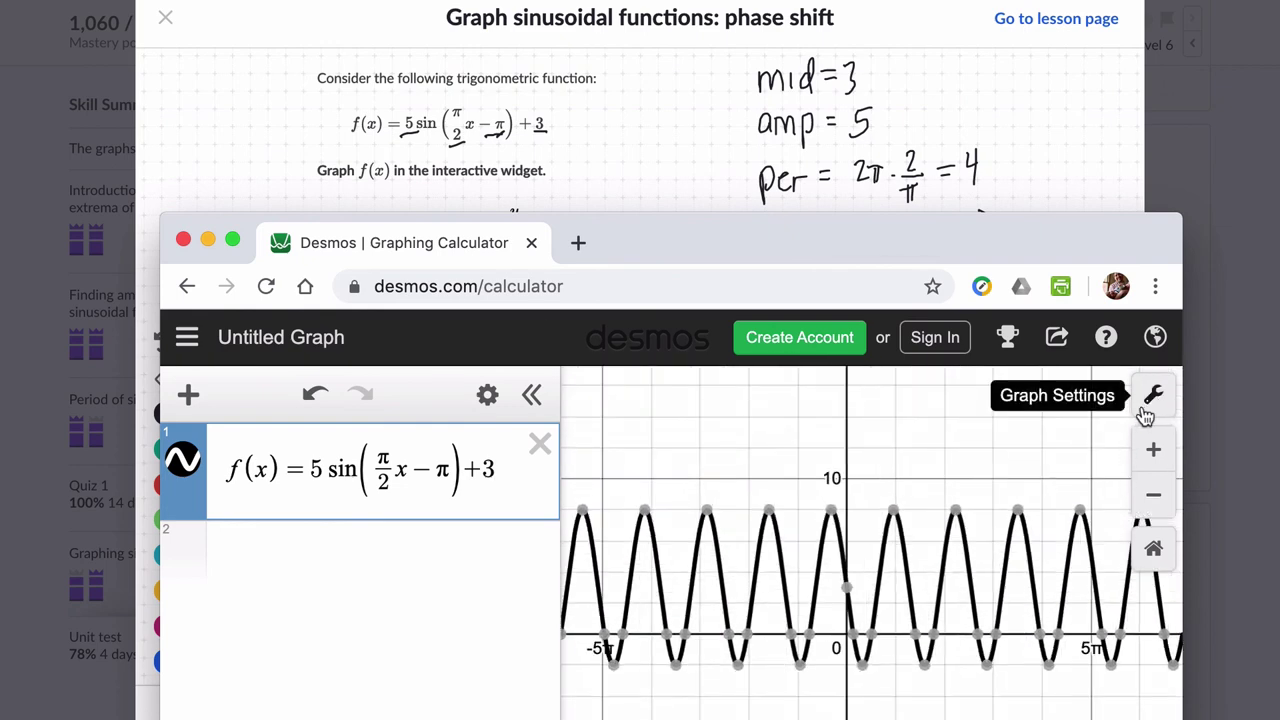
Clear the x-axis step of π in the graph settings, and move the Desmos window down to compare with the question's widget graph
{"action": "left_click_drag", "start_coordinate": [835, 240], "coordinate": [855, 68]}
{"action": "left_click", "coordinate": [1148, 224]}
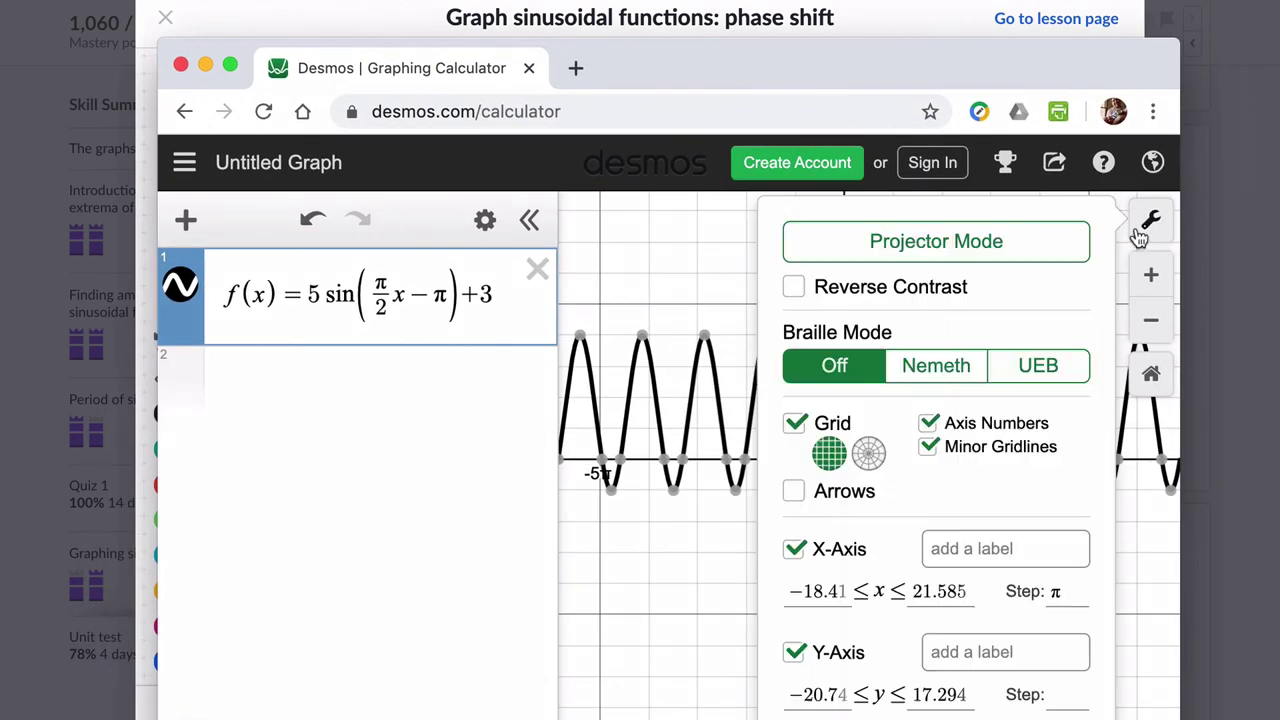
{"action": "left_click", "coordinate": [1067, 594]}
{"action": "key", "text": "BackSpace"}
{"action": "left_click", "coordinate": [557, 624]}
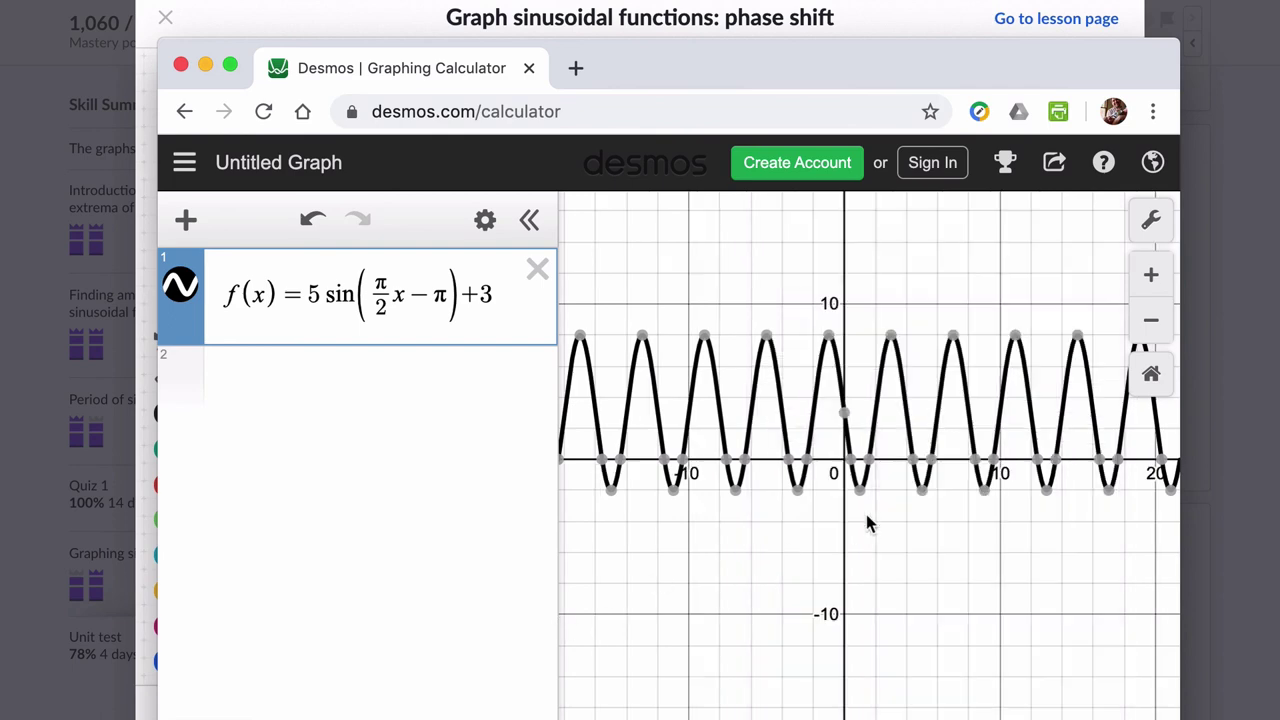
{"action": "left_click_drag", "start_coordinate": [924, 84], "coordinate": [898, 550]}
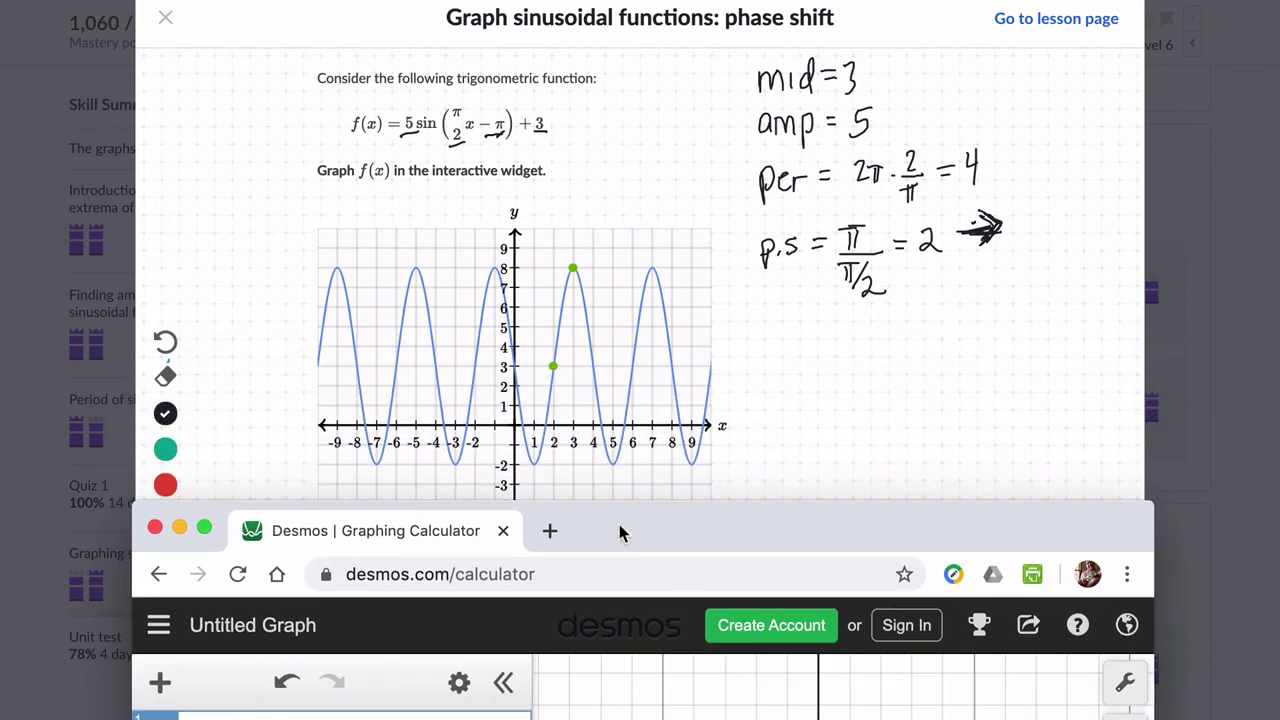
Evaluate f(2) in a new Desmos expression and uncover the widget graph to compare its midline point
{"action": "left_click_drag", "start_coordinate": [617, 524], "coordinate": [632, 48]}
{"action": "left_click", "coordinate": [303, 349]}
{"action": "type", "text": "f(x"}
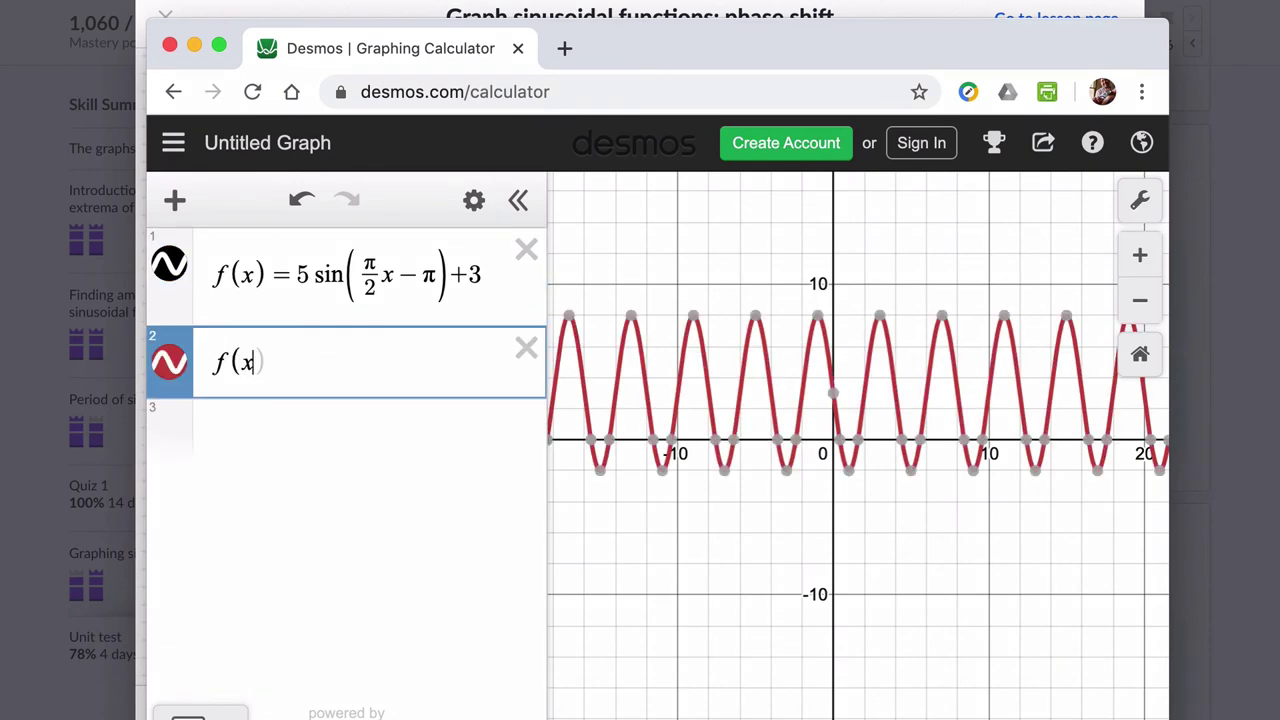
{"action": "key", "text": "BackSpace"}
{"action": "type", "text": "2)"}
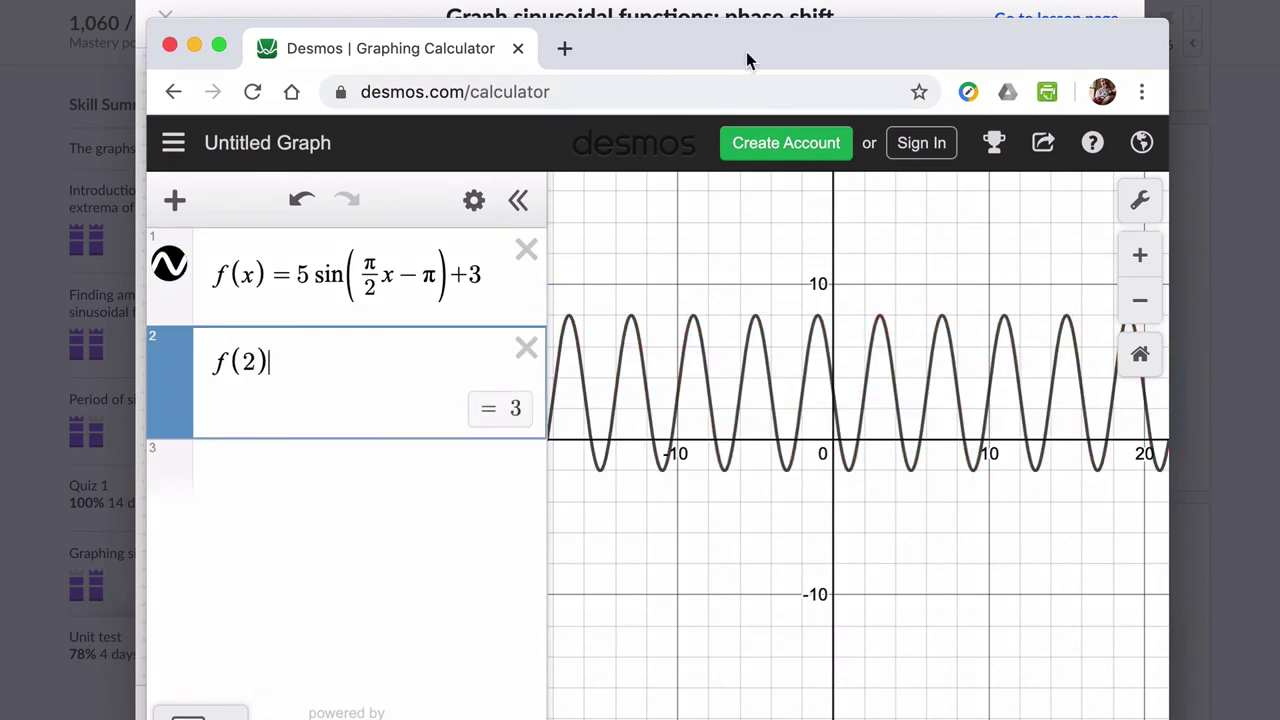
{"action": "left_click_drag", "start_coordinate": [746, 51], "coordinate": [733, 614]}
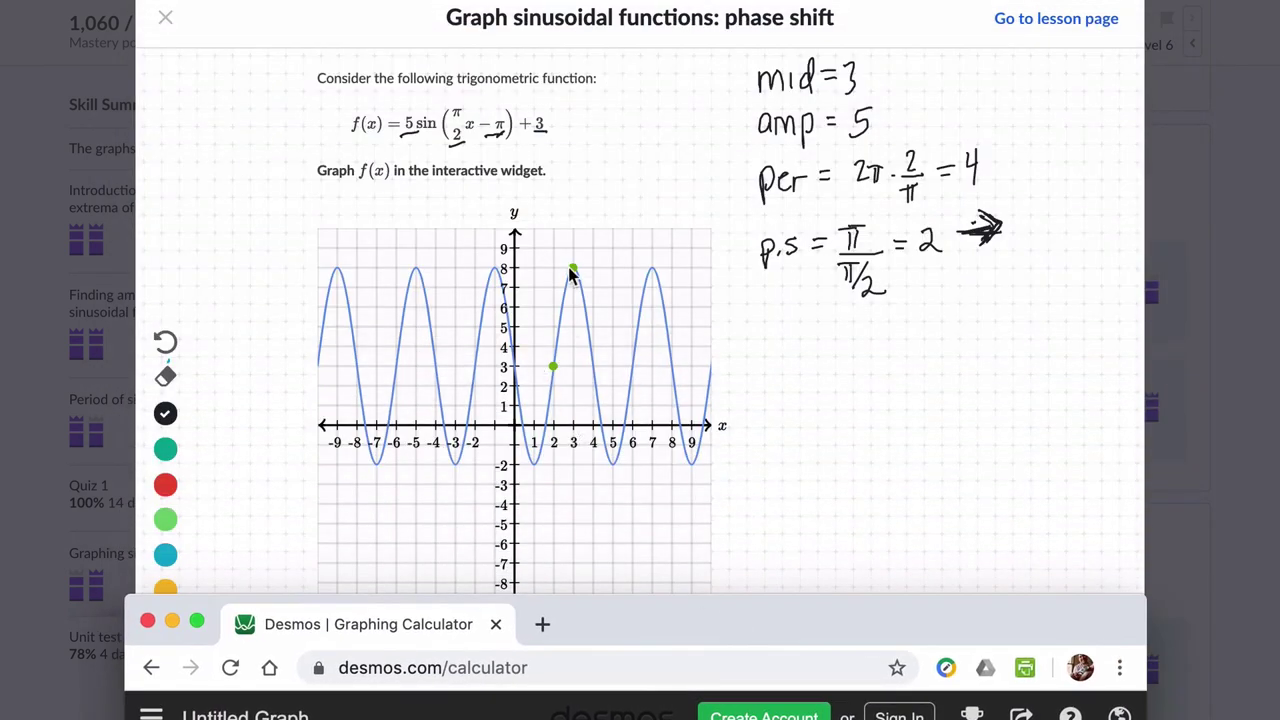
Evaluate f(3) in another new Desmos expression to check the curve's maximum point
{"action": "left_click_drag", "start_coordinate": [577, 602], "coordinate": [606, 0]}
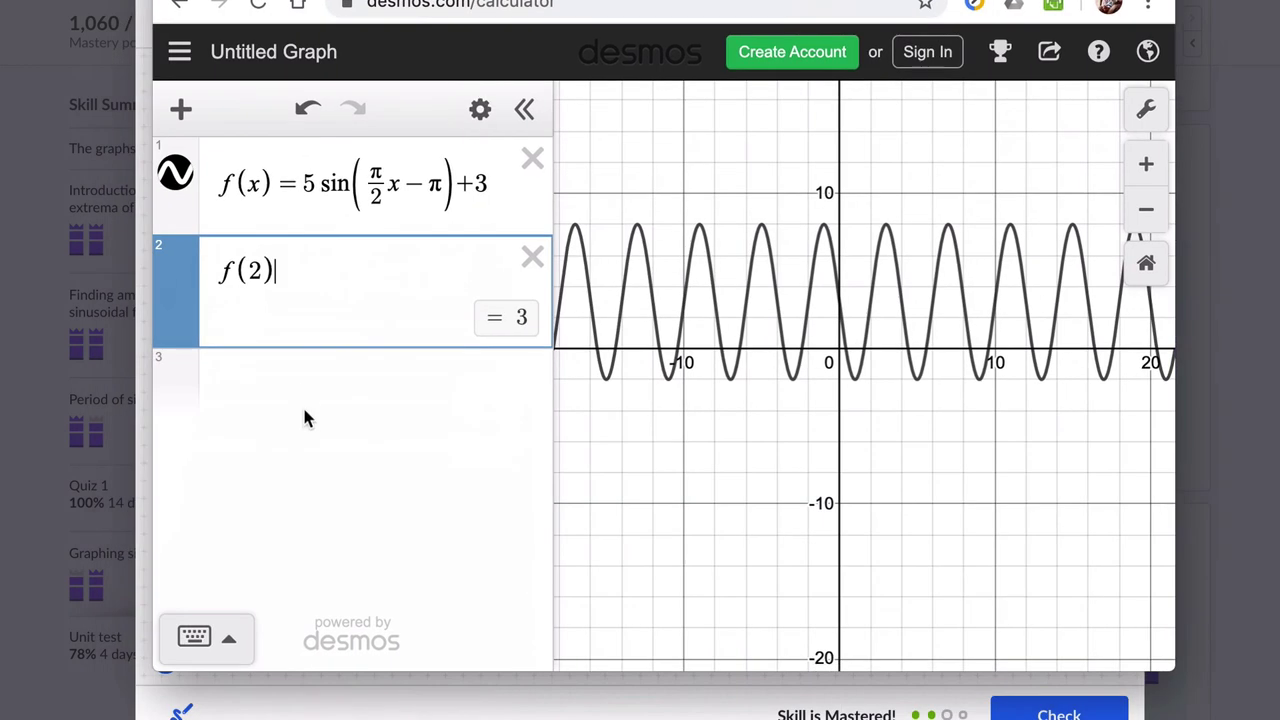
{"action": "left_click", "coordinate": [306, 383]}
{"action": "type", "text": "f(3)"}
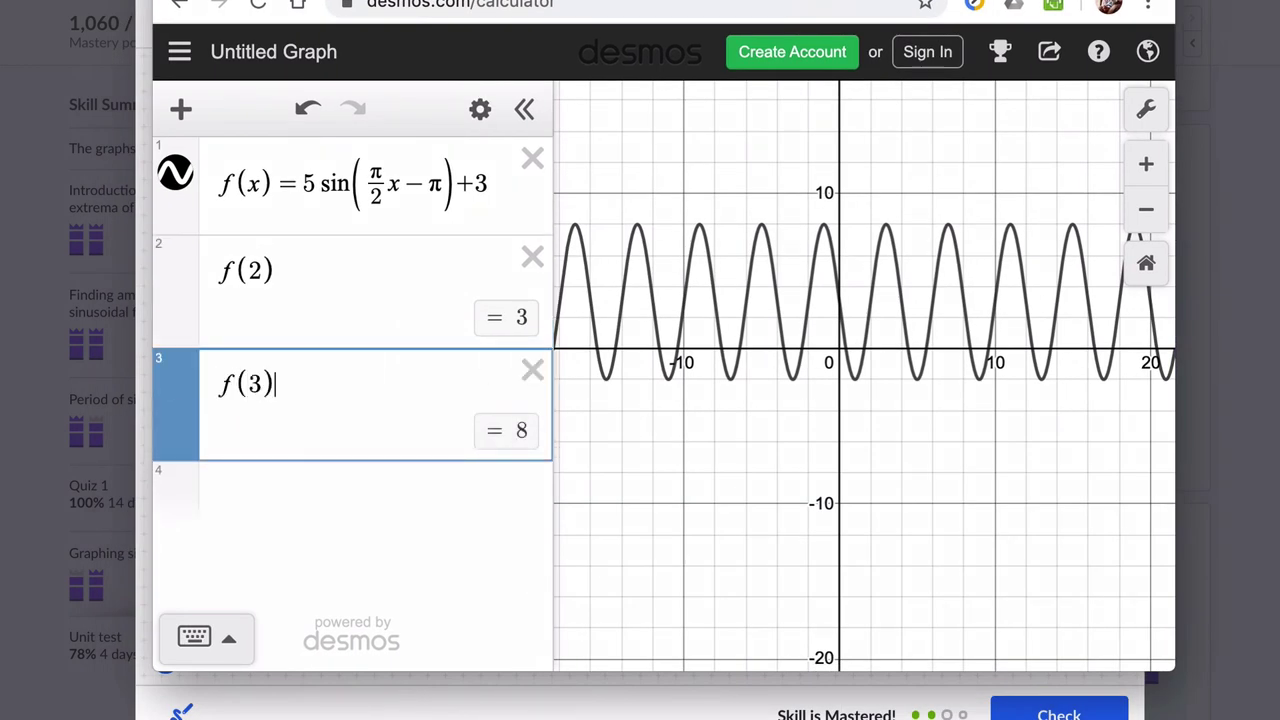
Switch back to Khan Academy, submit the graphed function for checking, and continue to the following question
{"action": "left_click_drag", "start_coordinate": [650, 2], "coordinate": [650, 66]}
{"action": "left_click", "coordinate": [679, 40]}
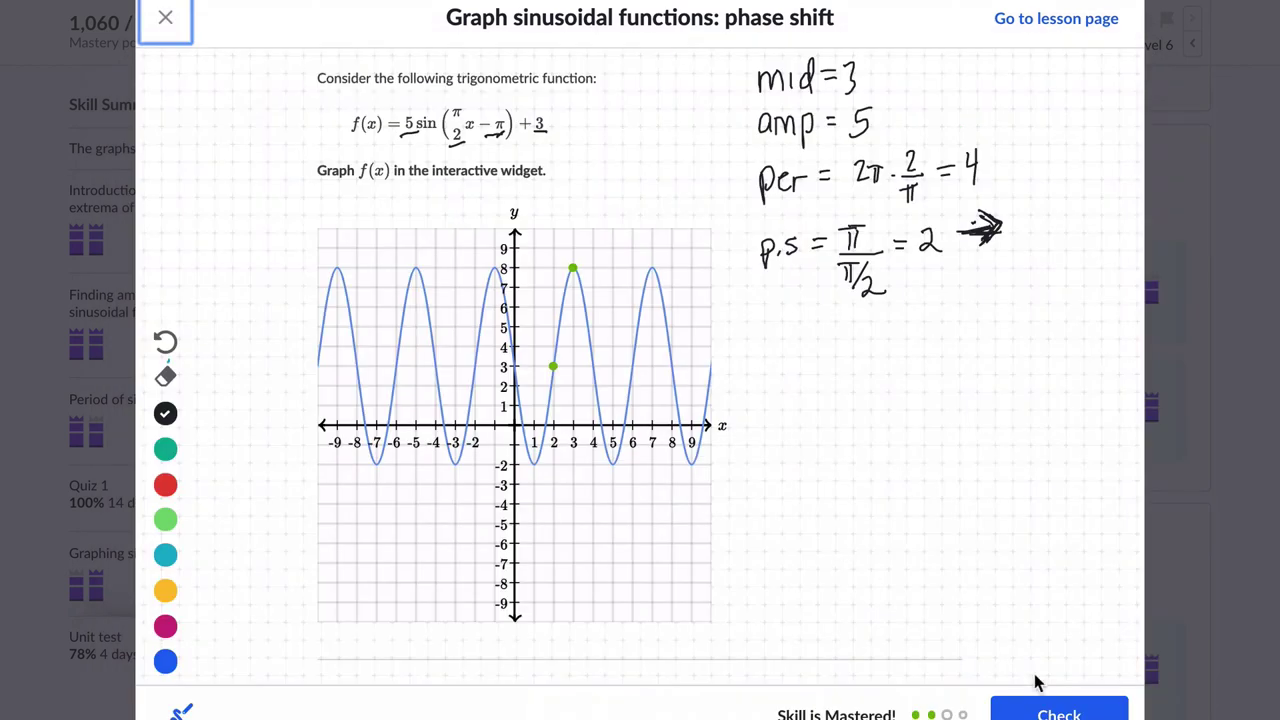
{"action": "left_click", "coordinate": [1045, 712]}
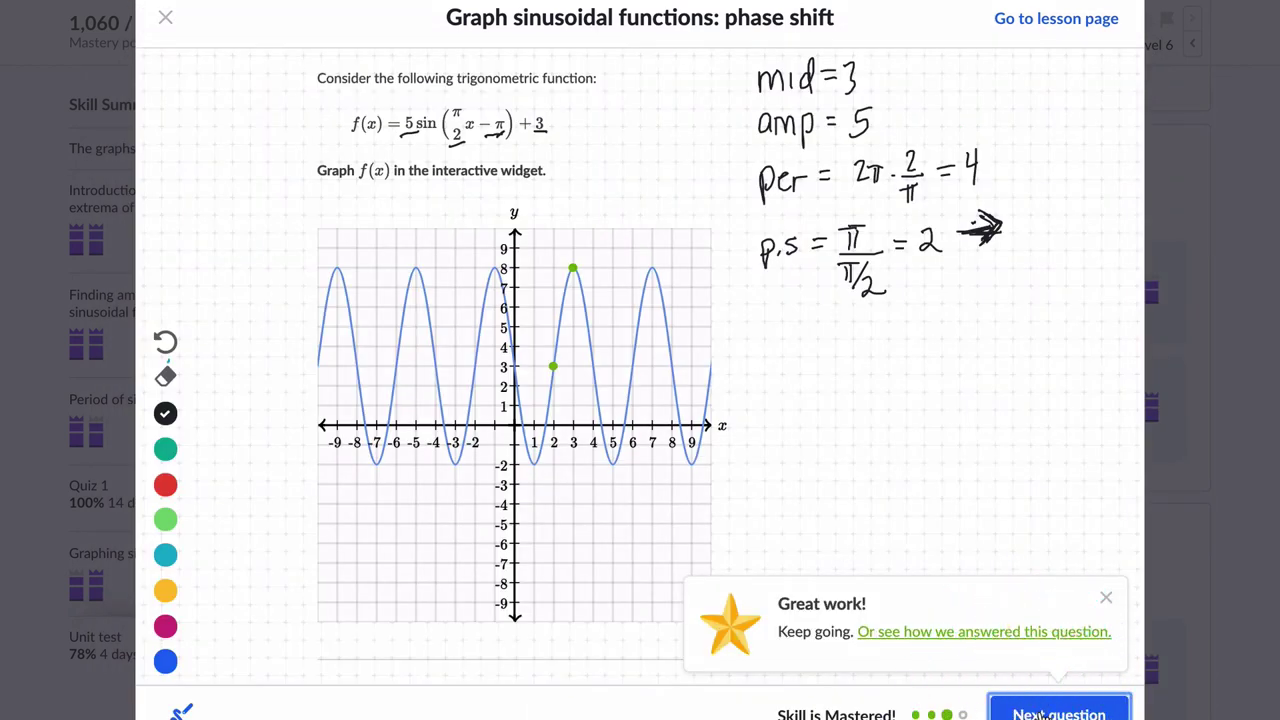
{"action": "left_click", "coordinate": [1042, 713]}
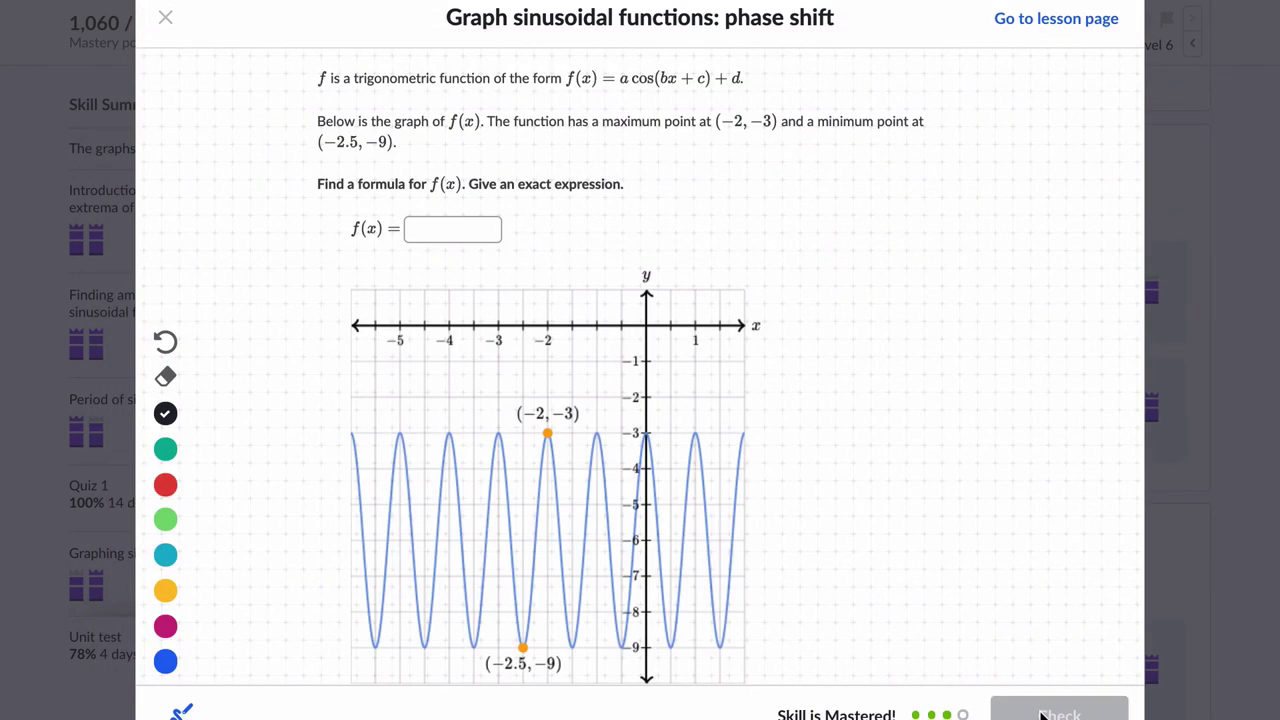